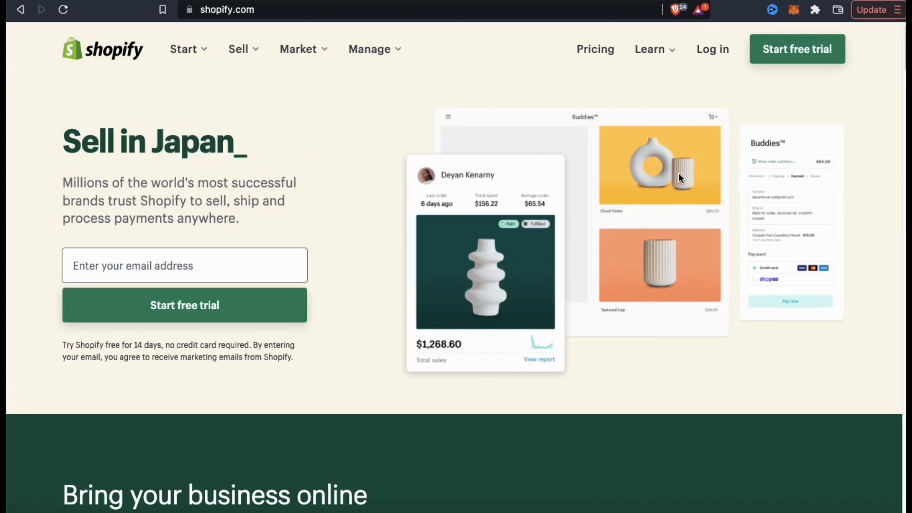
Log in to the store admin and change the store name to Quantum Designs in the basic information settings.
left_click(714, 51)
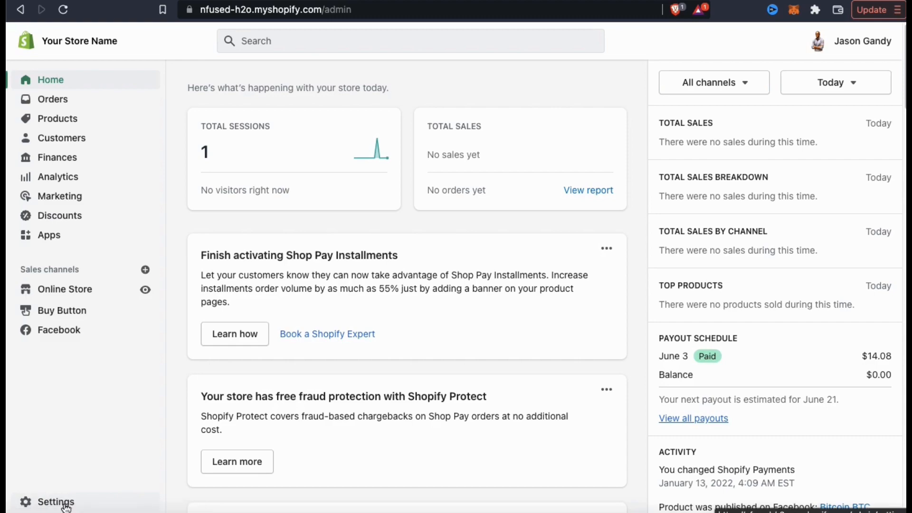
left_click(46, 504)
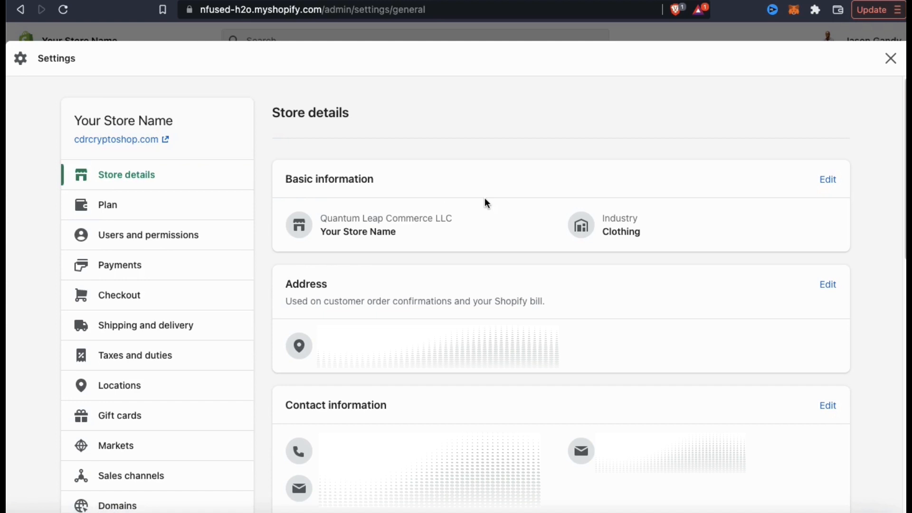
left_click(828, 180)
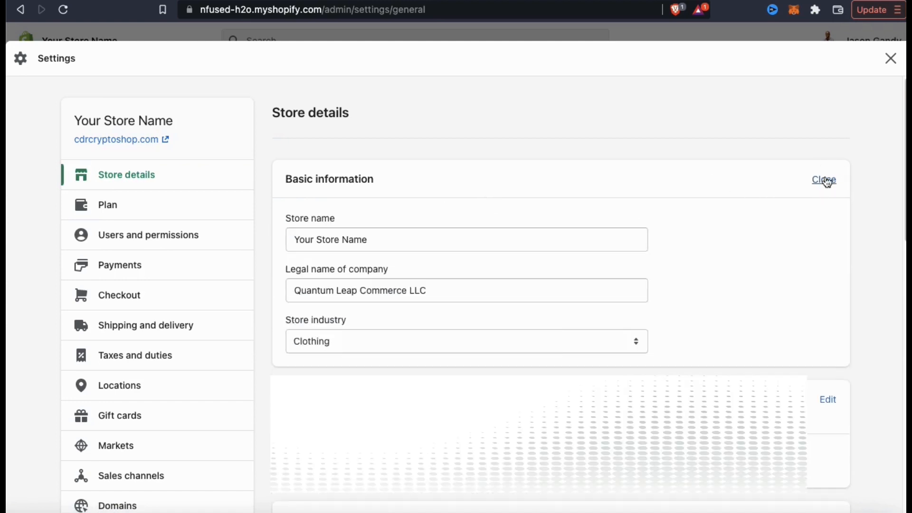
triple_click(507, 237)
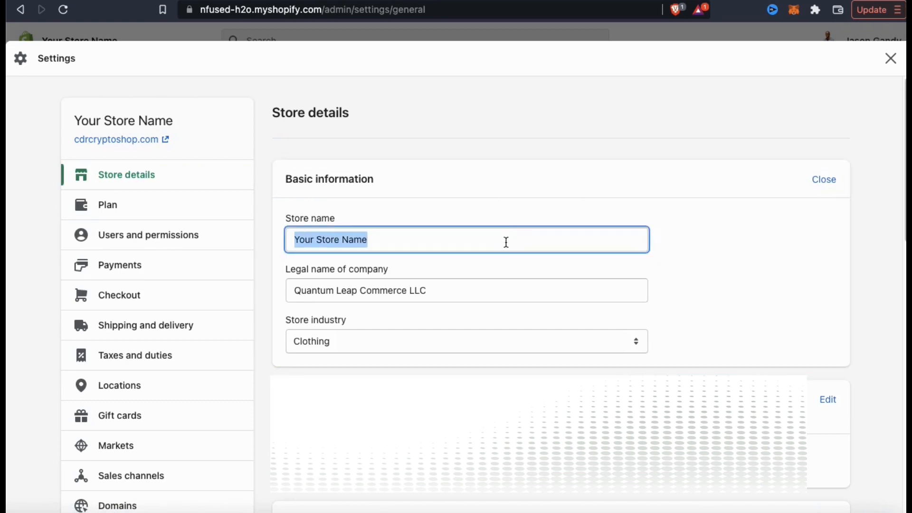
type("Quantum Designs")
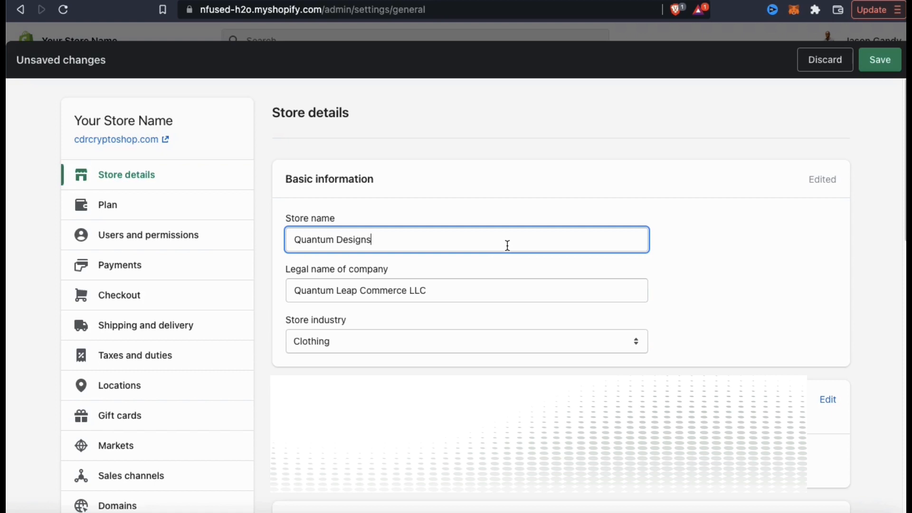
Examine the legal company name, store industry options, currency, time zone, units and order ID format in the store details.
left_click(571, 288)
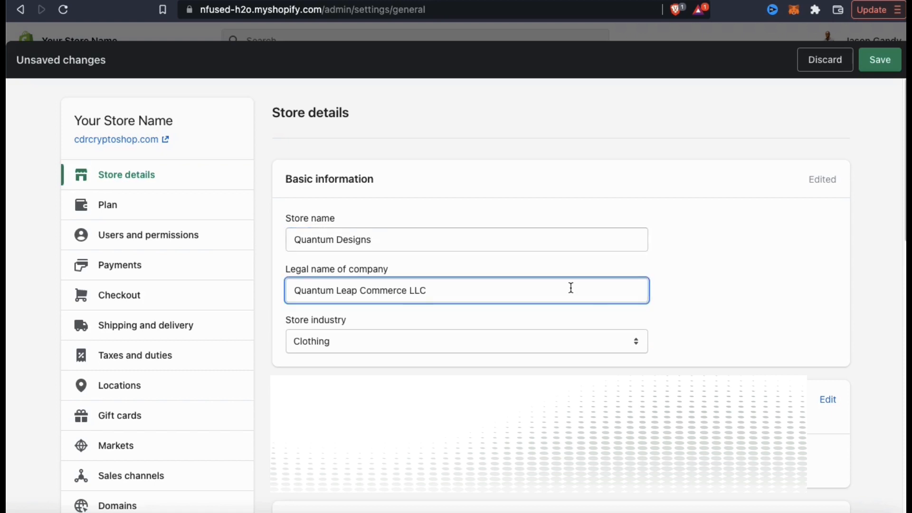
left_click(636, 342)
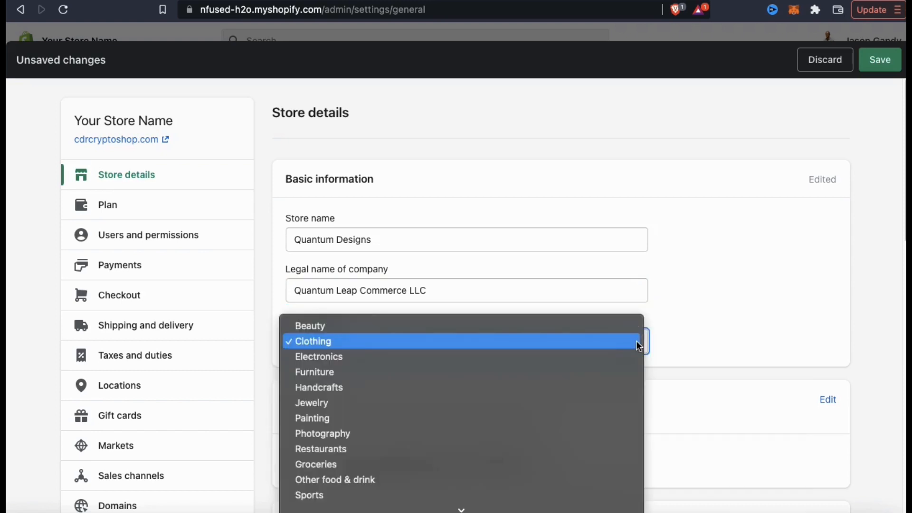
scroll(629, 365, "down", 4)
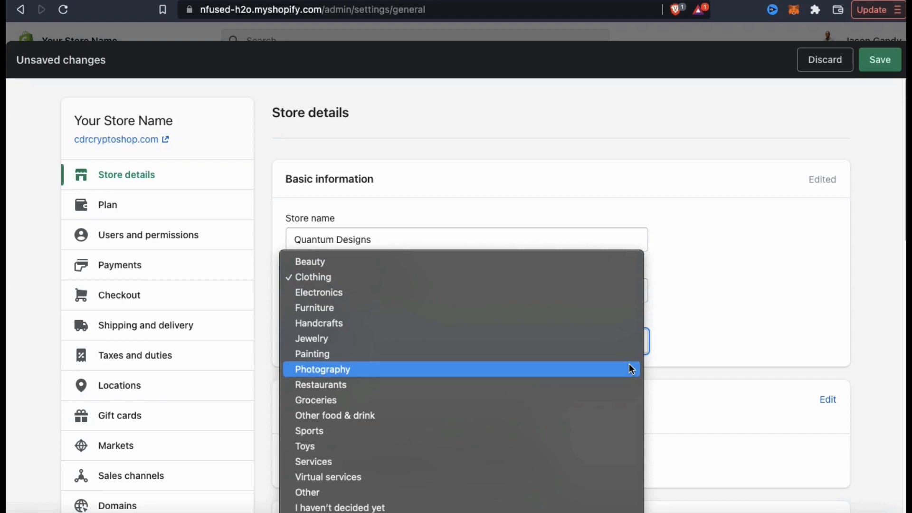
left_click(693, 311)
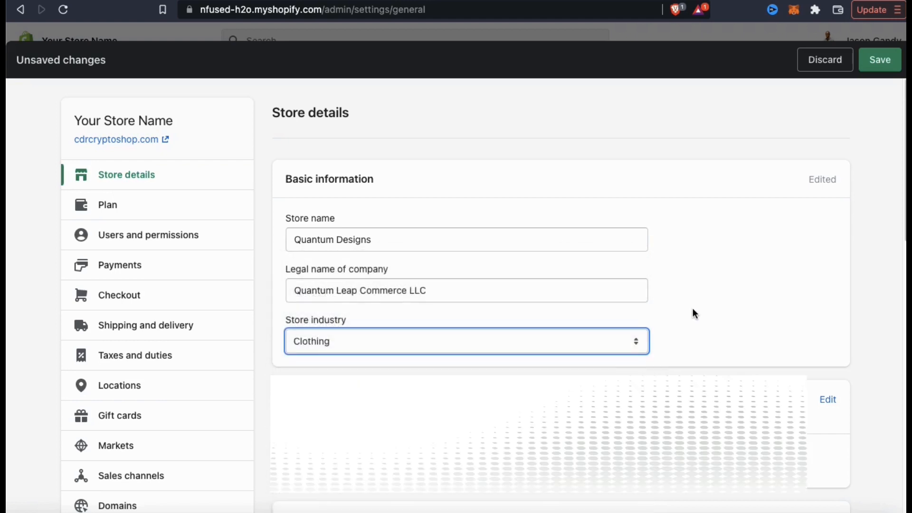
scroll(865, 219, "down", 15)
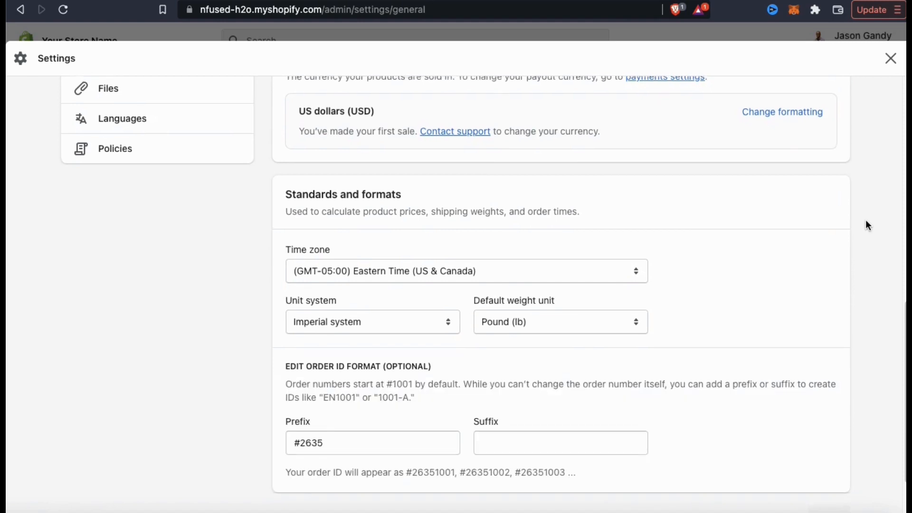
scroll(866, 221, "up", 2)
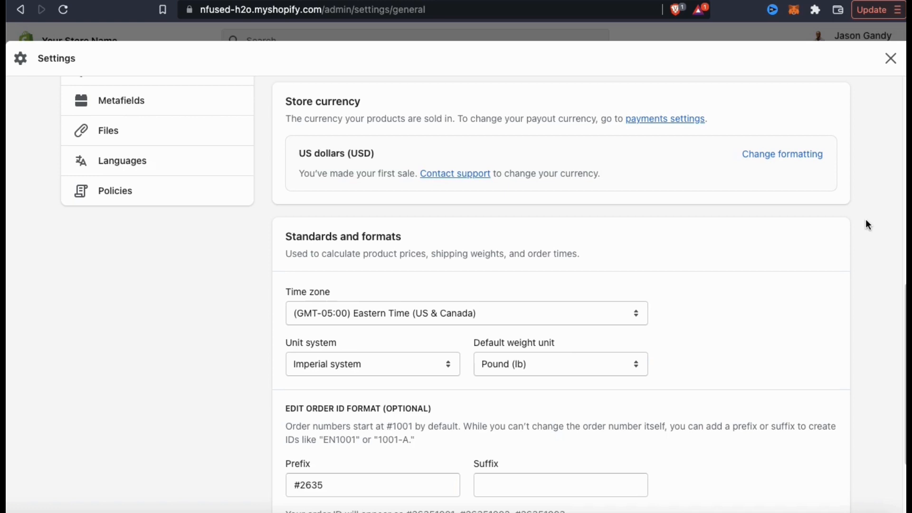
scroll(865, 218, "down", 3)
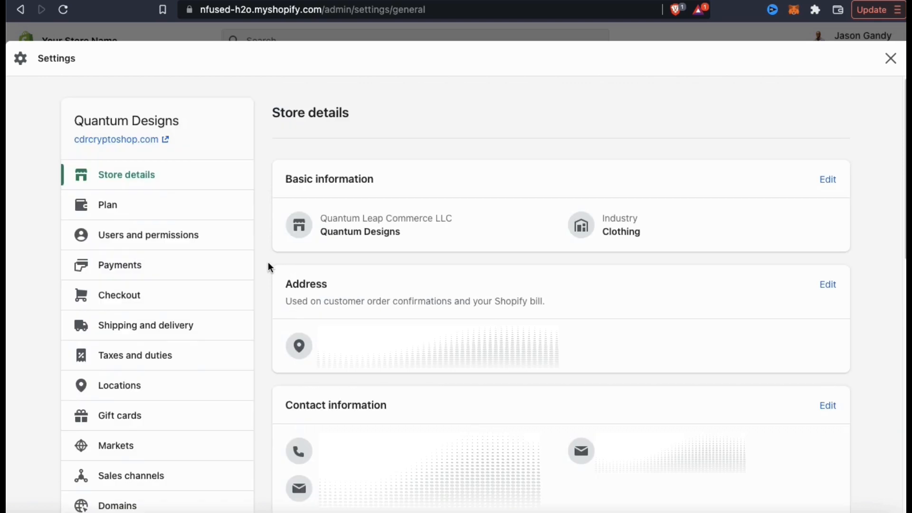
Review the store's plan details, its user and collaborator permissions, and its payment settings.
left_click(202, 210)
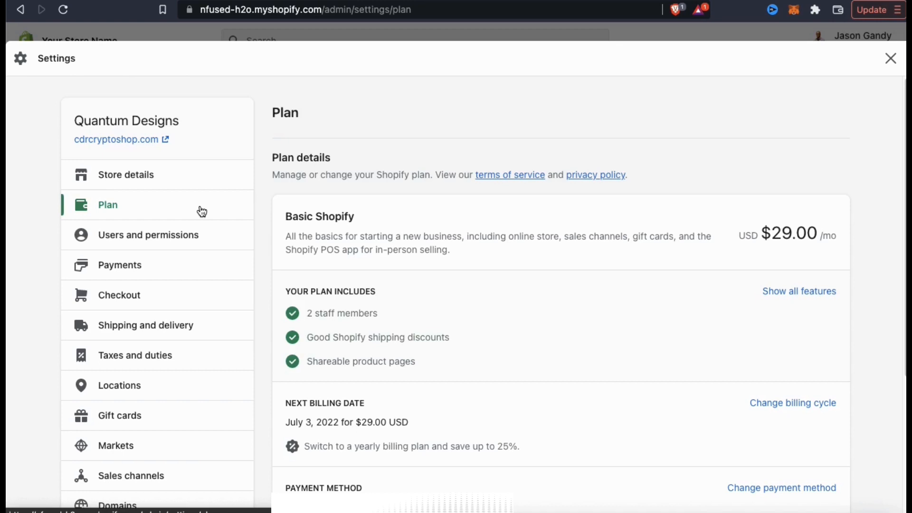
left_click(189, 244)
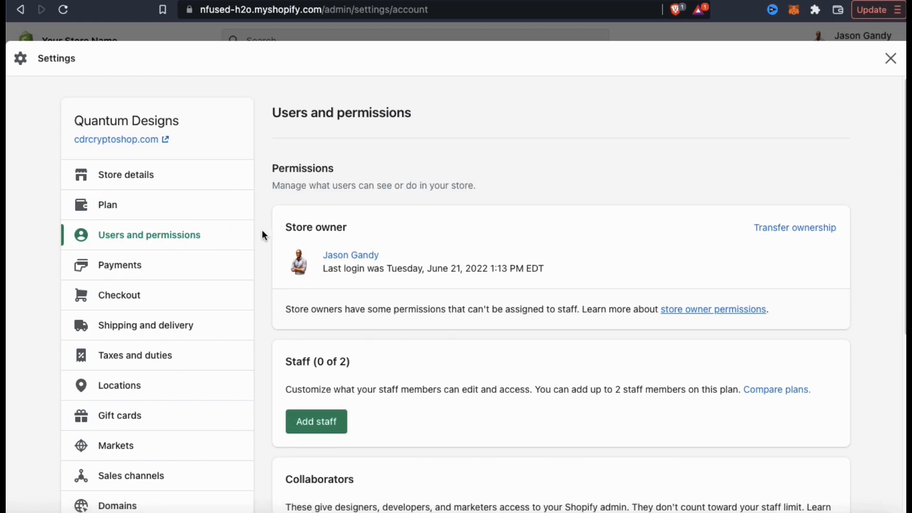
scroll(263, 232, "down", 3)
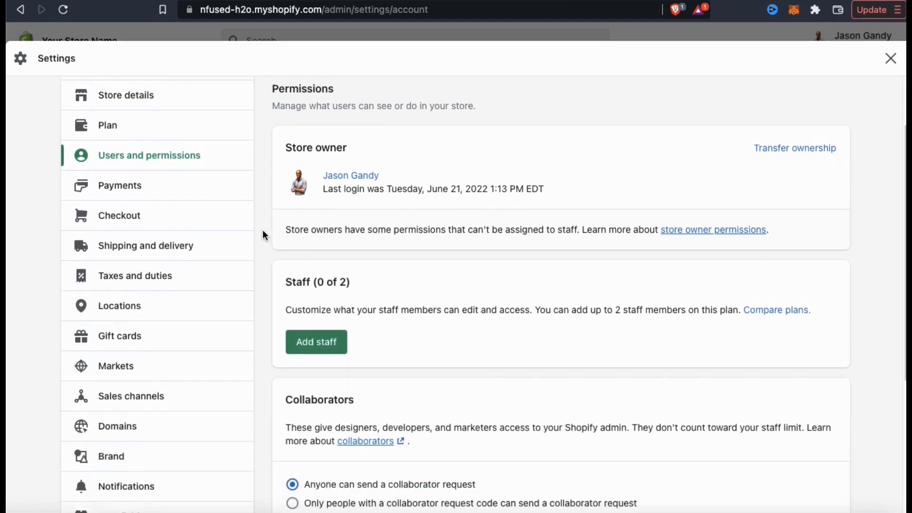
scroll(263, 232, "up", 3)
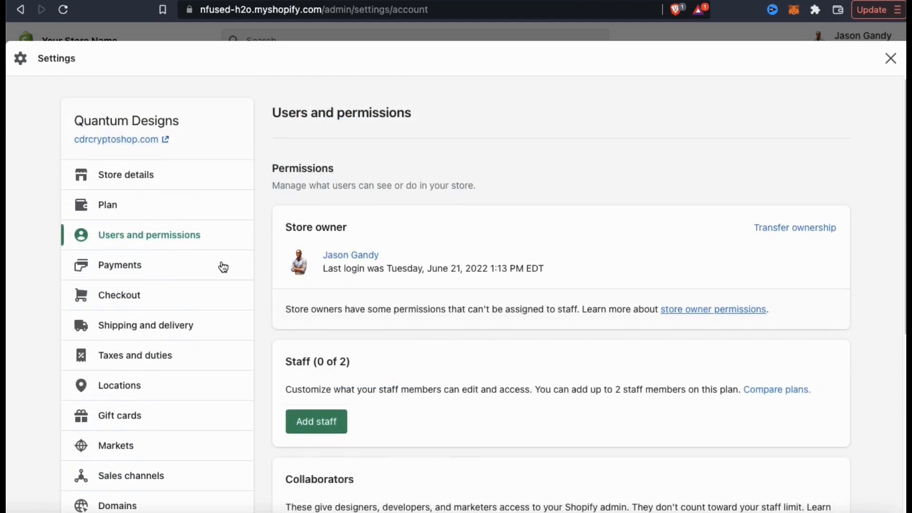
left_click(207, 270)
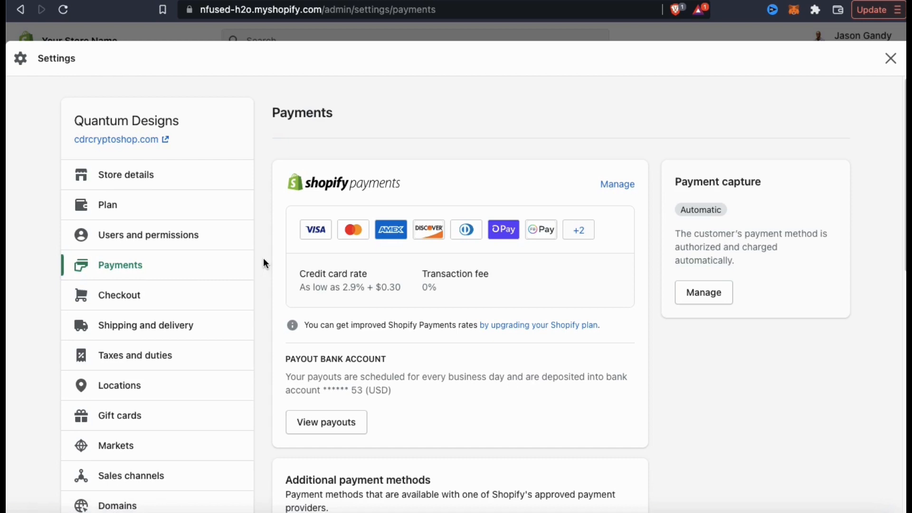
Examine the checkout settings, including the checkout customization preview, customer accounts, contact method, customer information, tipping and order processing.
left_click(178, 293)
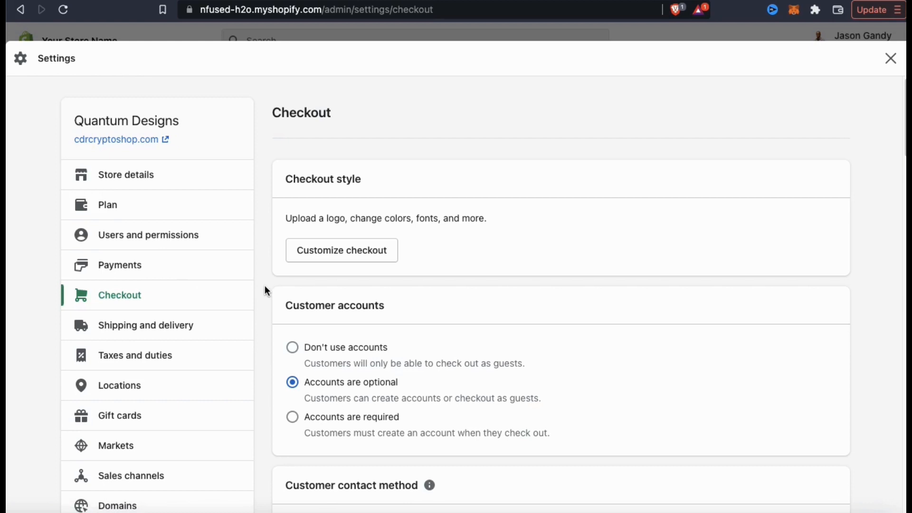
left_click(352, 256)
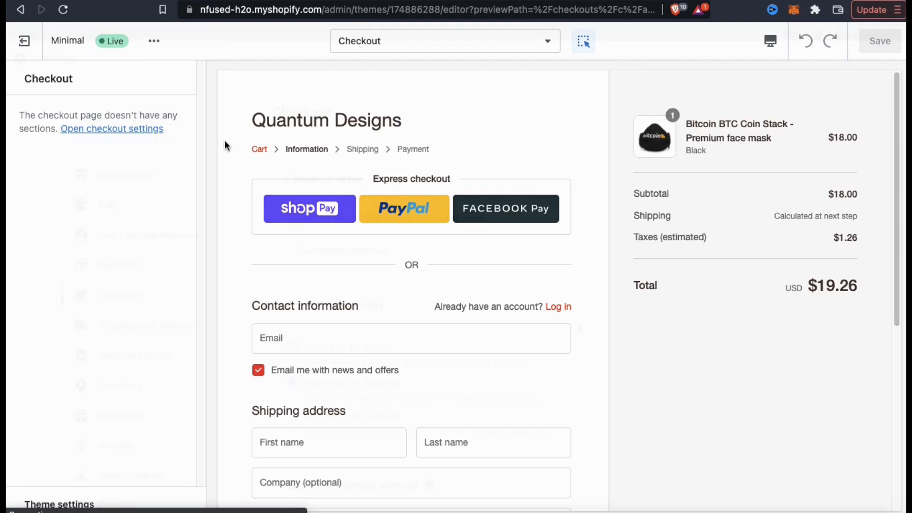
scroll(579, 323, "down", 3)
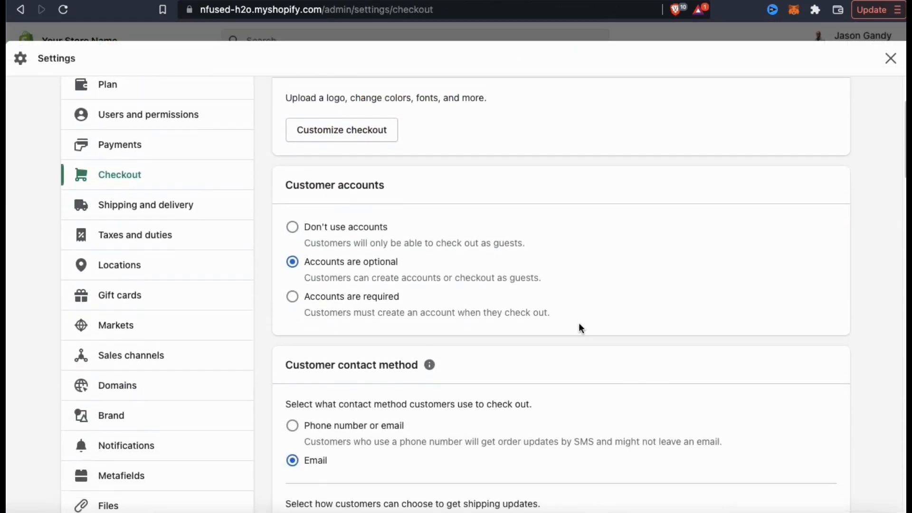
scroll(579, 324, "down", 10)
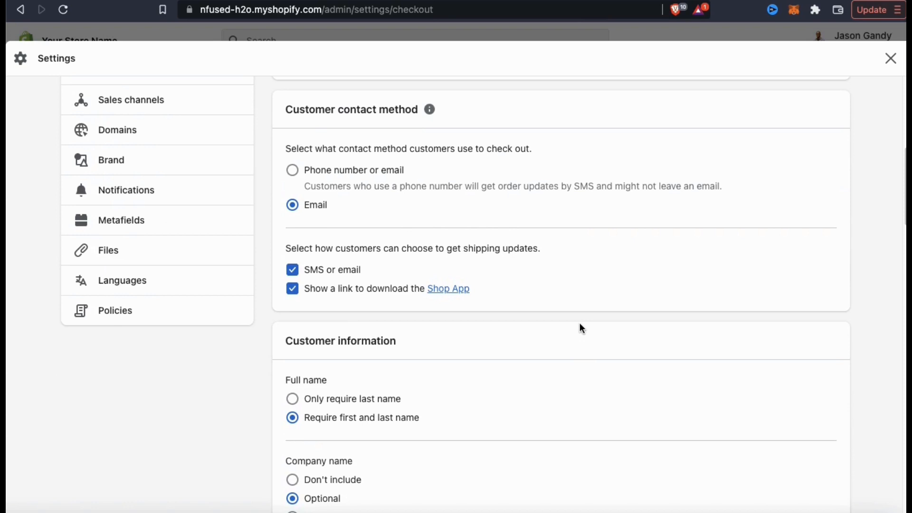
scroll(582, 328, "down", 15)
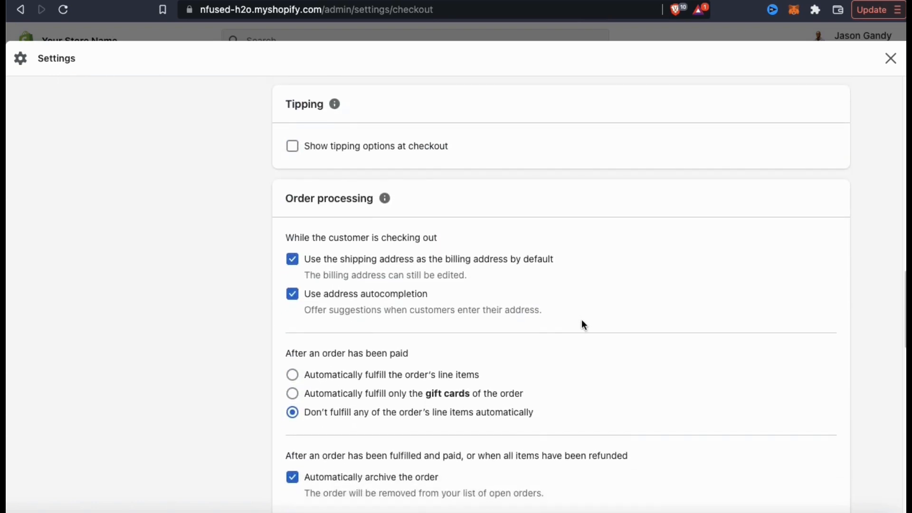
scroll(581, 325, "up", 20)
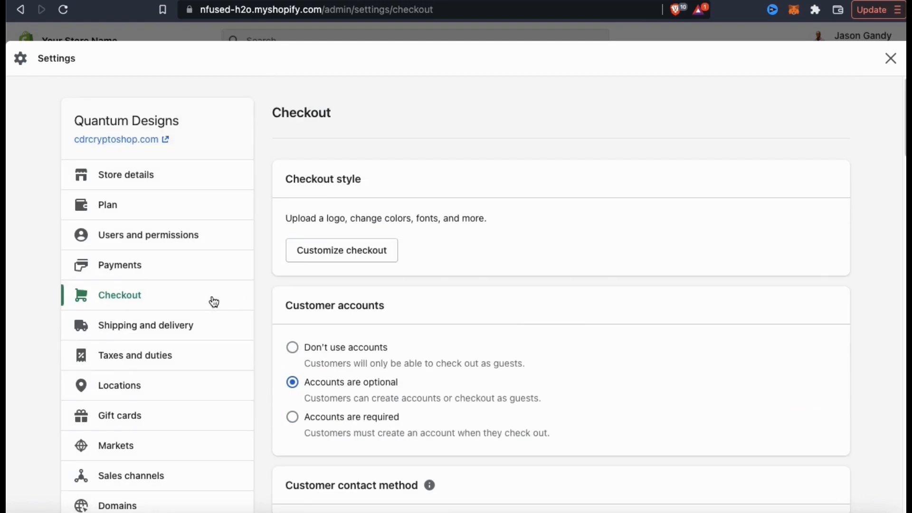
Review the shipping and delivery rates, and filter the countries in the taxes and duties settings by "uni".
left_click(165, 328)
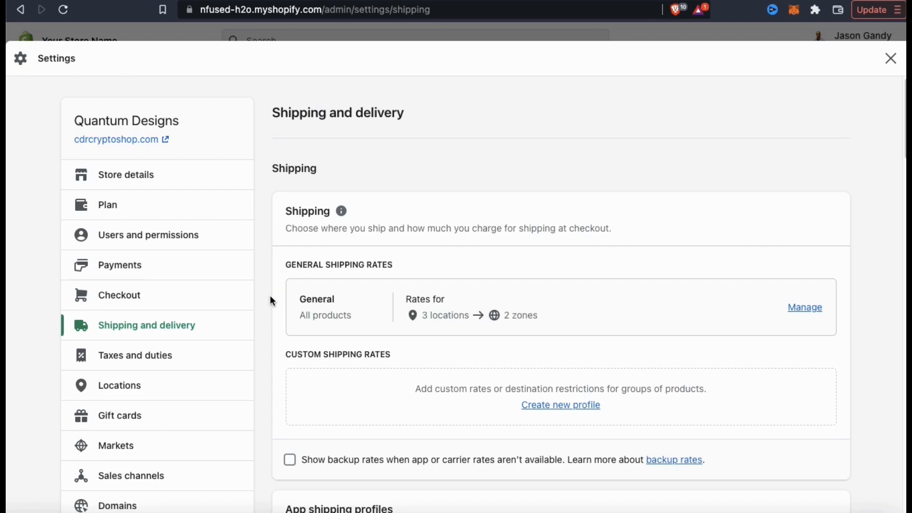
left_click(214, 367)
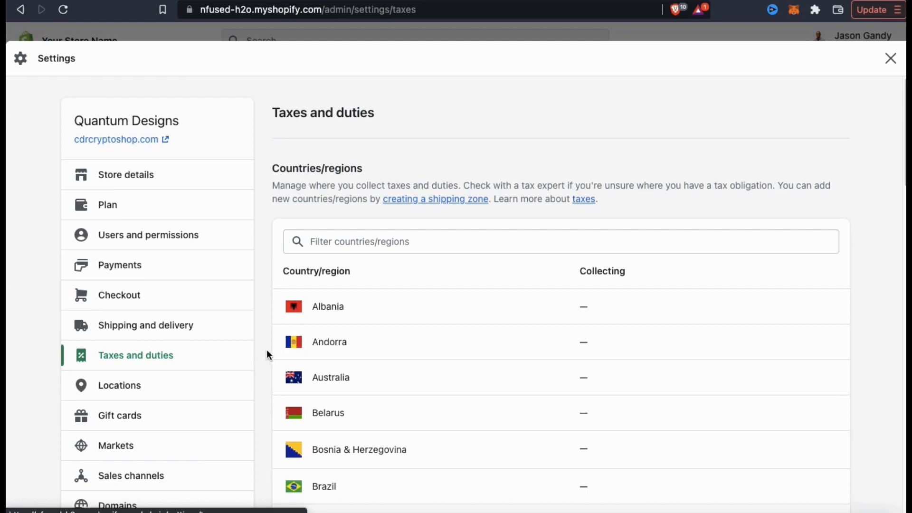
left_click(370, 249)
type("uni")
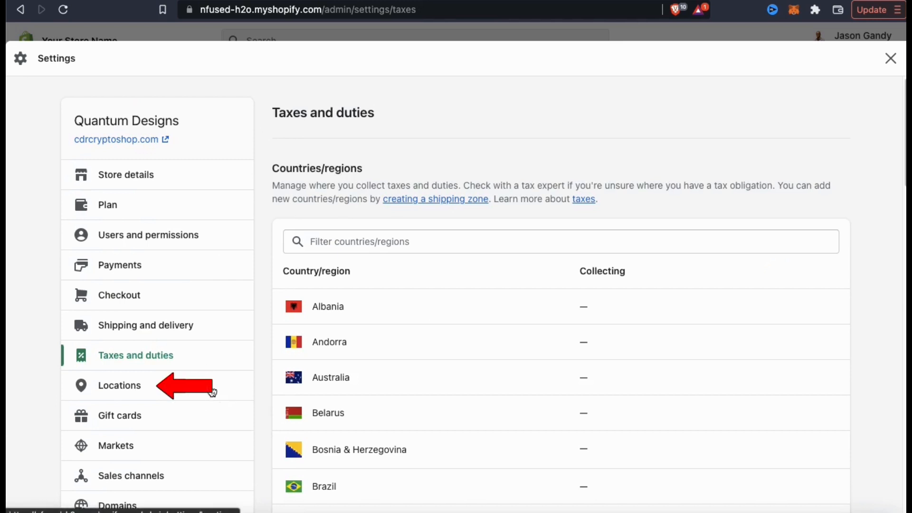
Review the settings for inventory locations, gift card expiration, markets and sales channels.
left_click(213, 392)
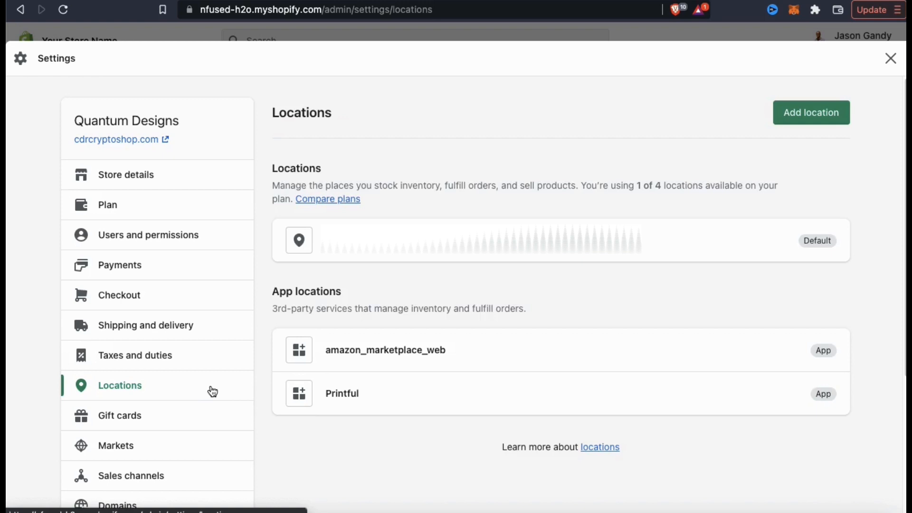
left_click(157, 420)
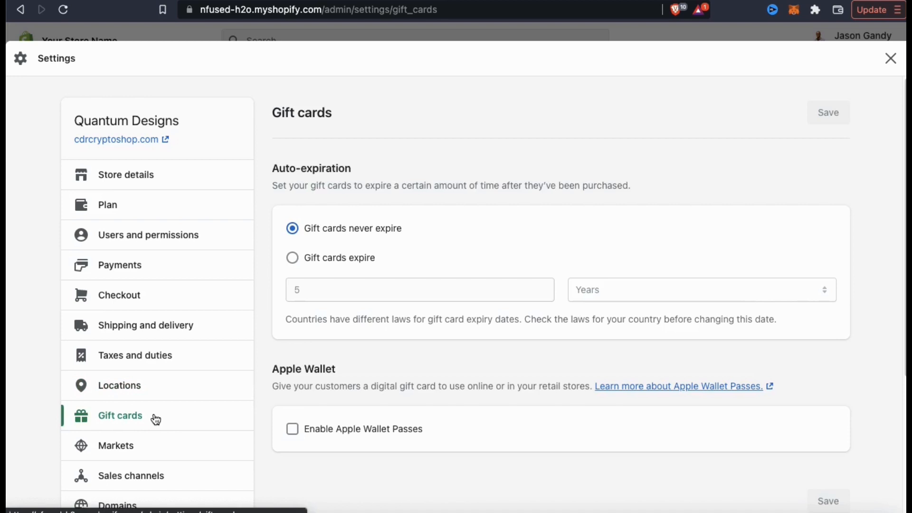
left_click(153, 447)
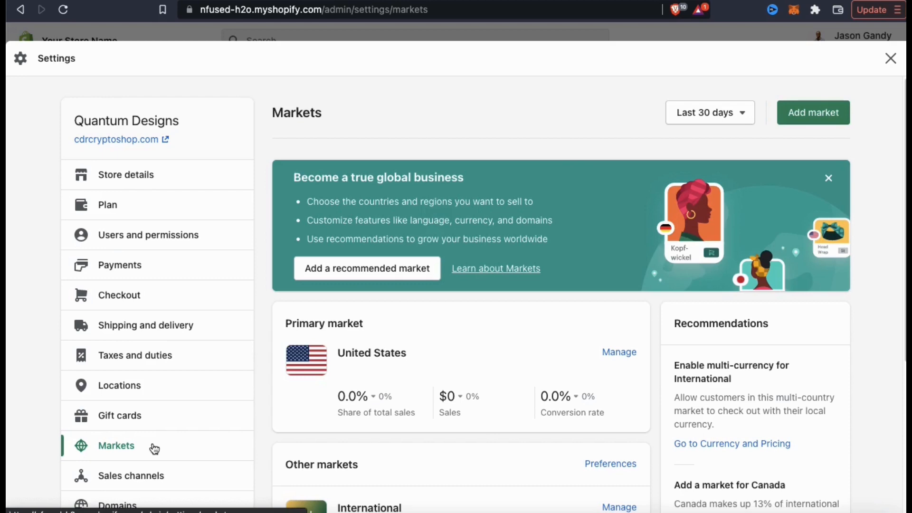
scroll(156, 434, "down", 1)
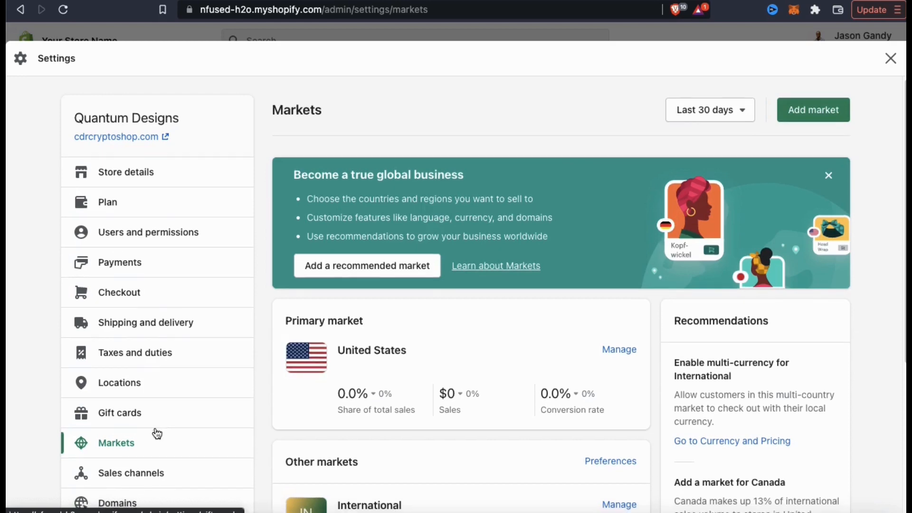
left_click(157, 422)
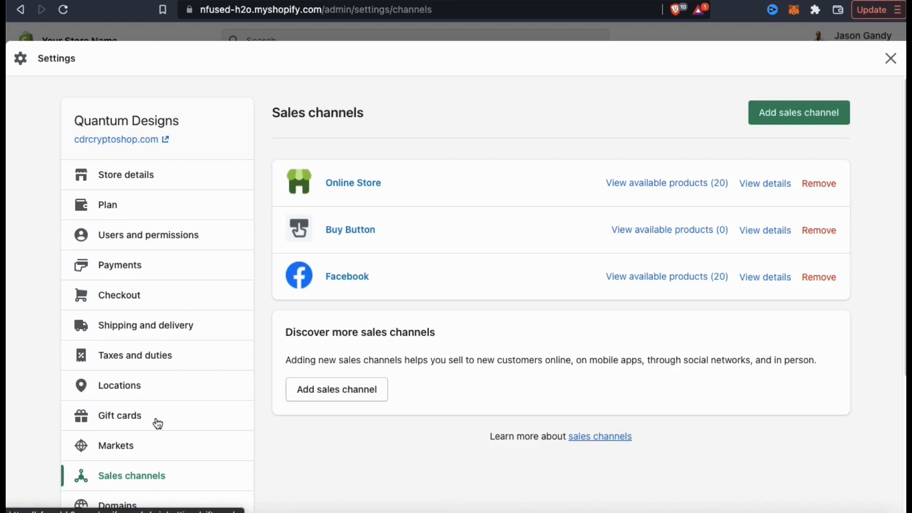
Examine the store's domain settings and extra domain actions, and open the form for buying a new domain.
scroll(168, 409, "down", 1)
left_click(203, 476)
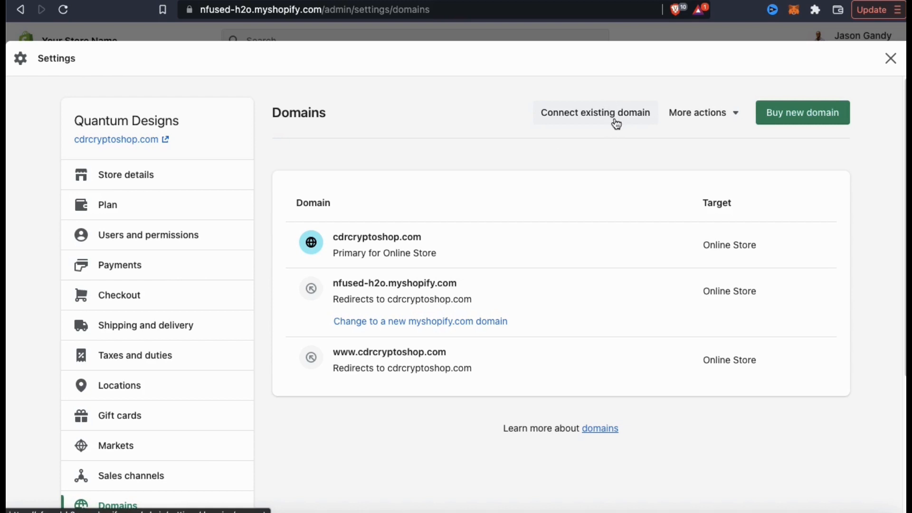
left_click(735, 120)
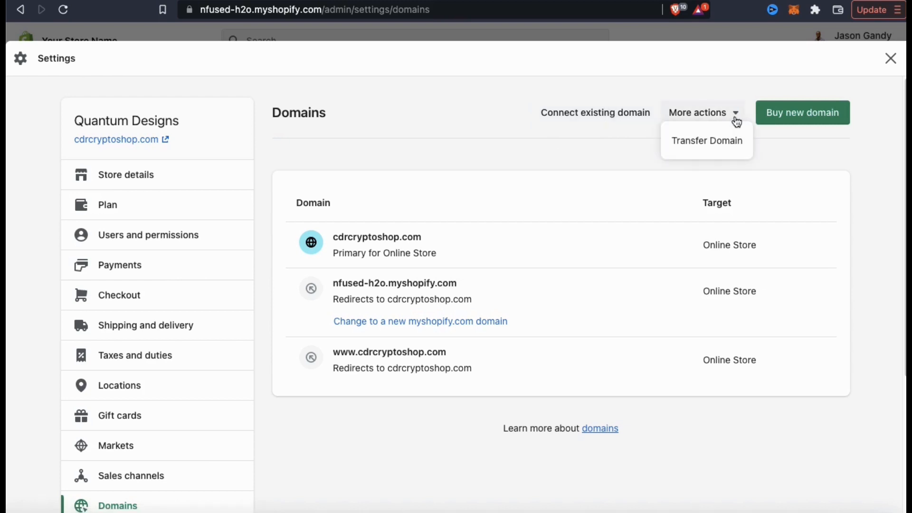
left_click(735, 119)
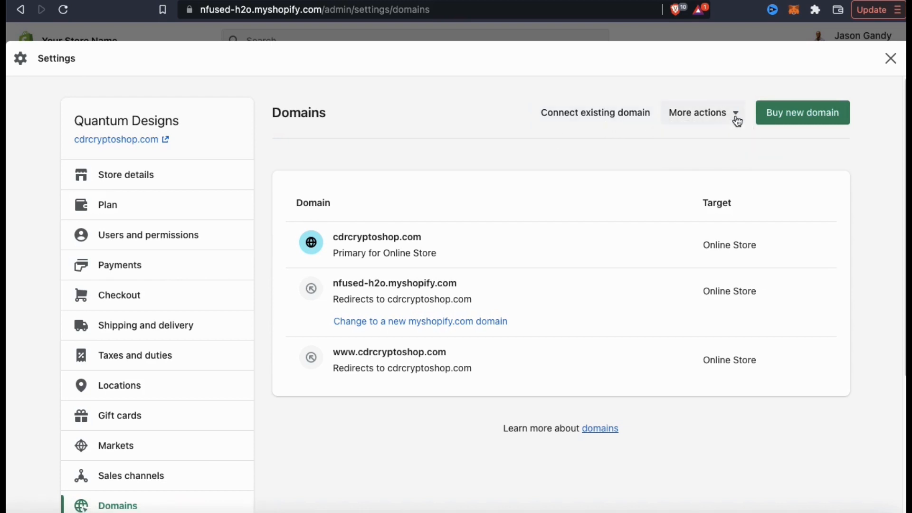
left_click(800, 118)
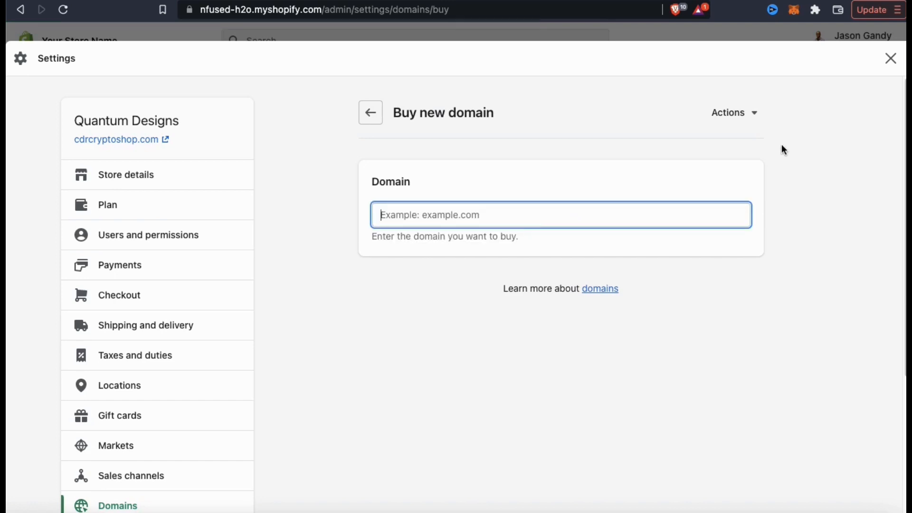
Check the availability of the domain names quantumdesigns and quantumdesignshop across the different extensions.
type("quantumdesigns")
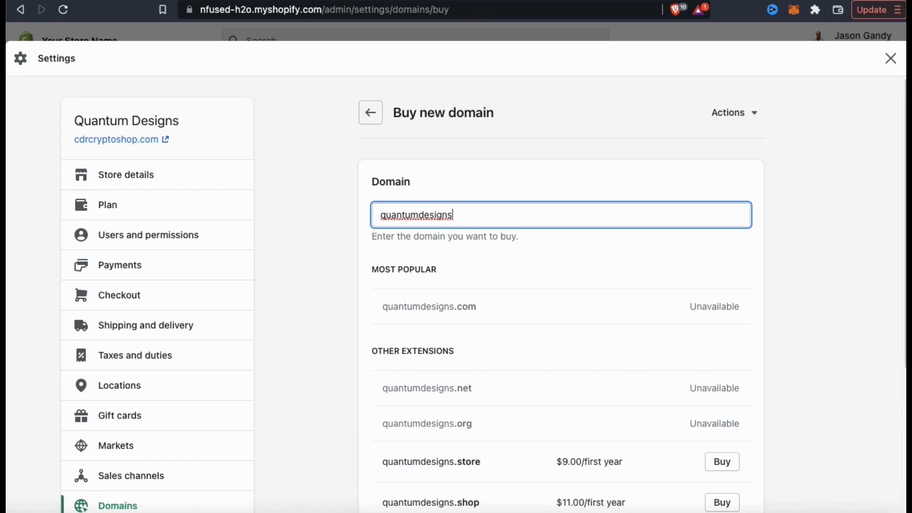
type("hop")
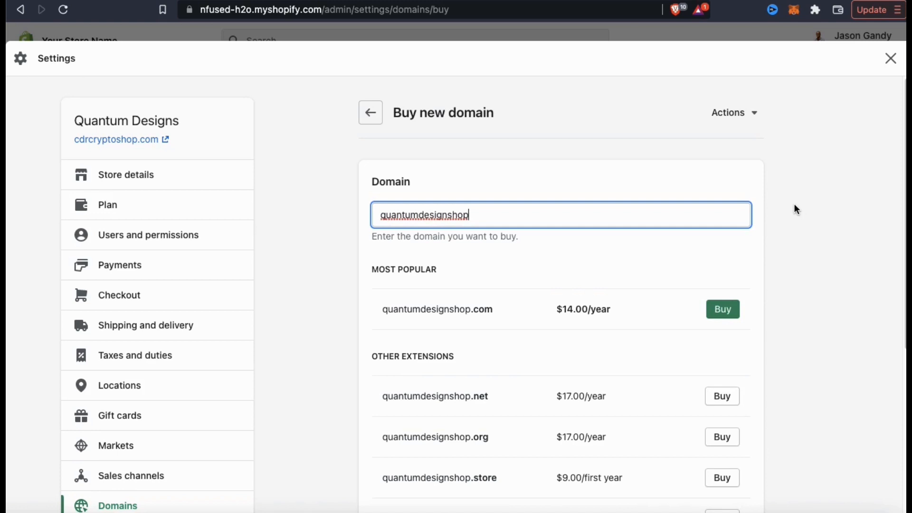
scroll(793, 206, "down", 5)
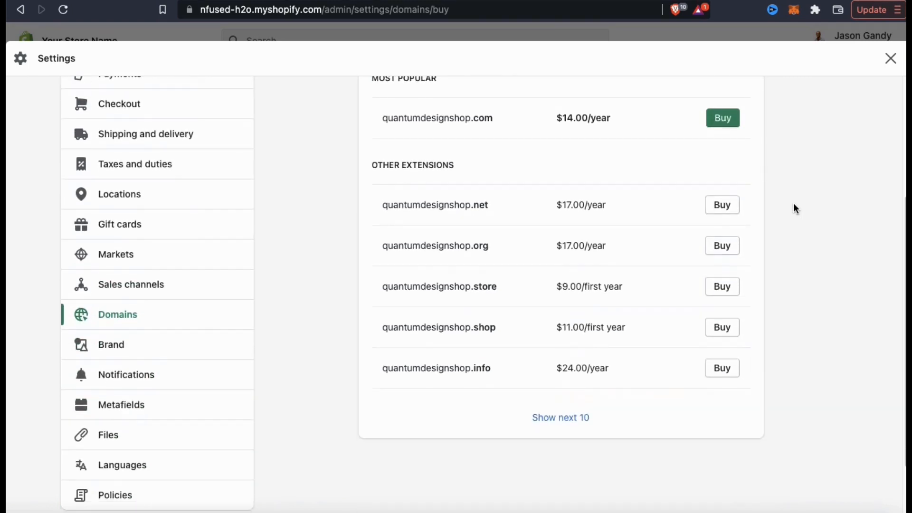
scroll(791, 204, "up", 5)
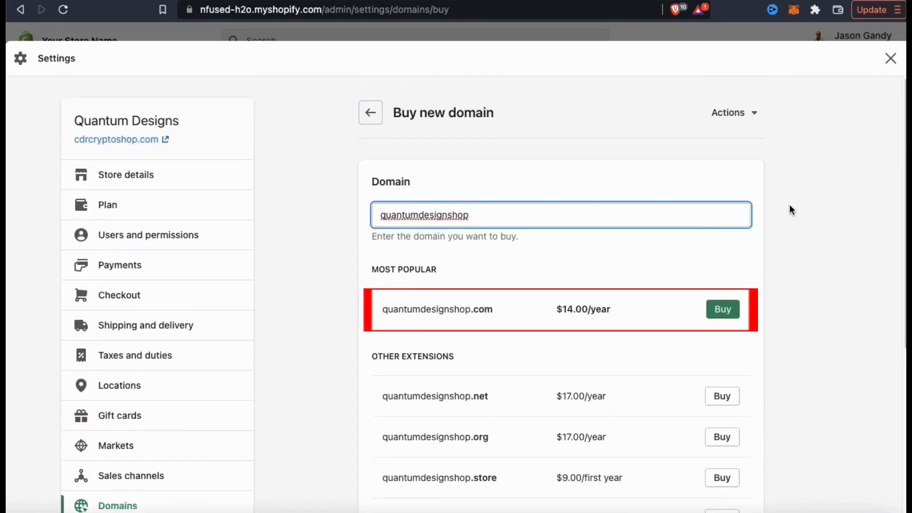
Buy the domain quantumdesignshop.com with yearly auto-renewal and set it as the store's primary domain.
left_click(729, 314)
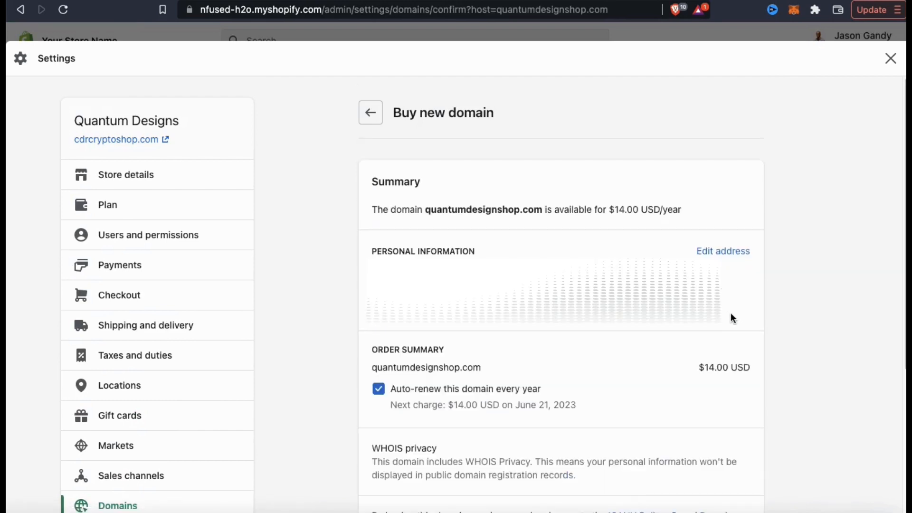
scroll(734, 318, "down", 4)
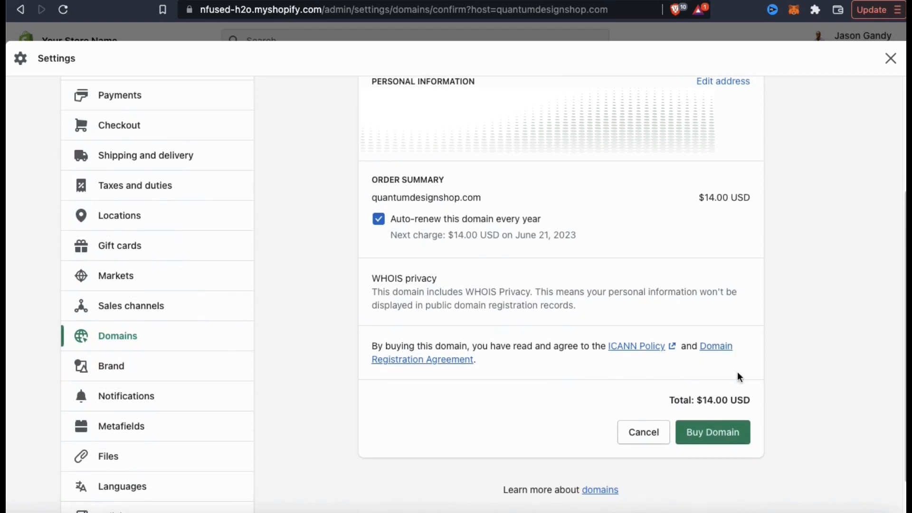
left_click(730, 438)
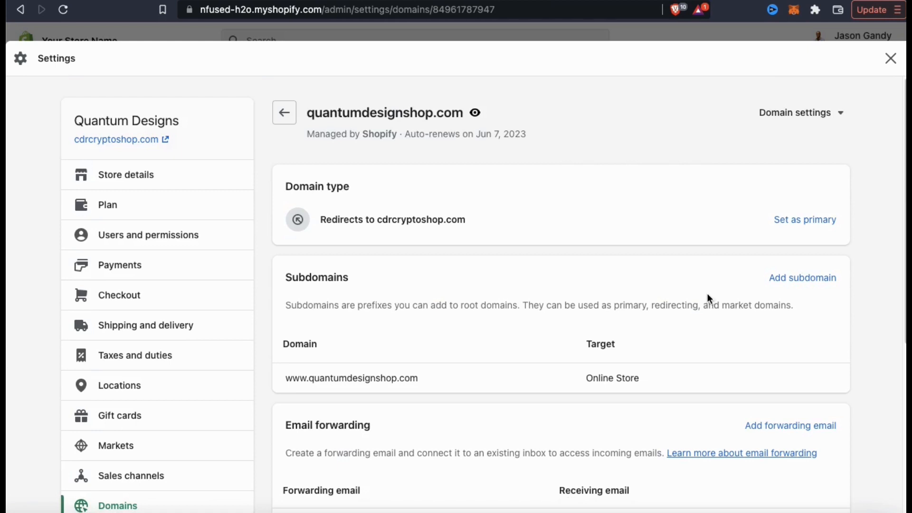
left_click(791, 221)
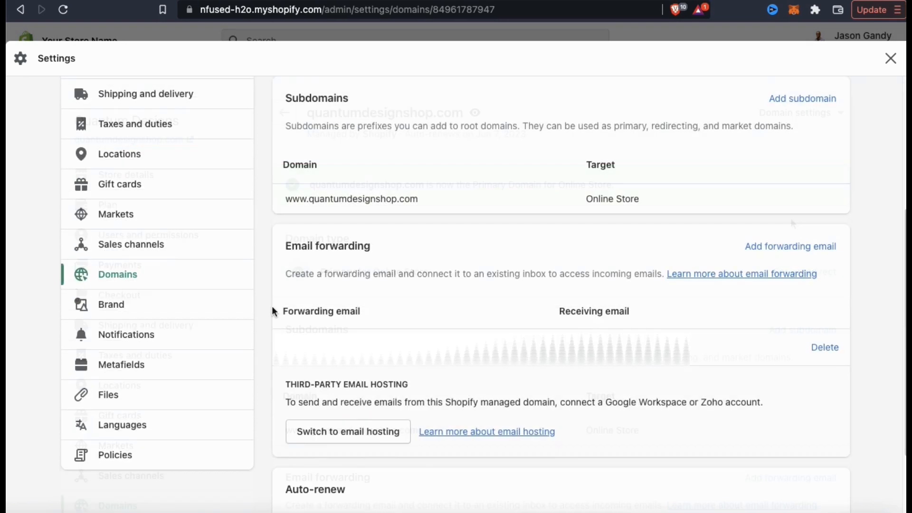
In the brand settings, upload QD LOGO.png from the QD Graphics folder as the default logo.
left_click(152, 308)
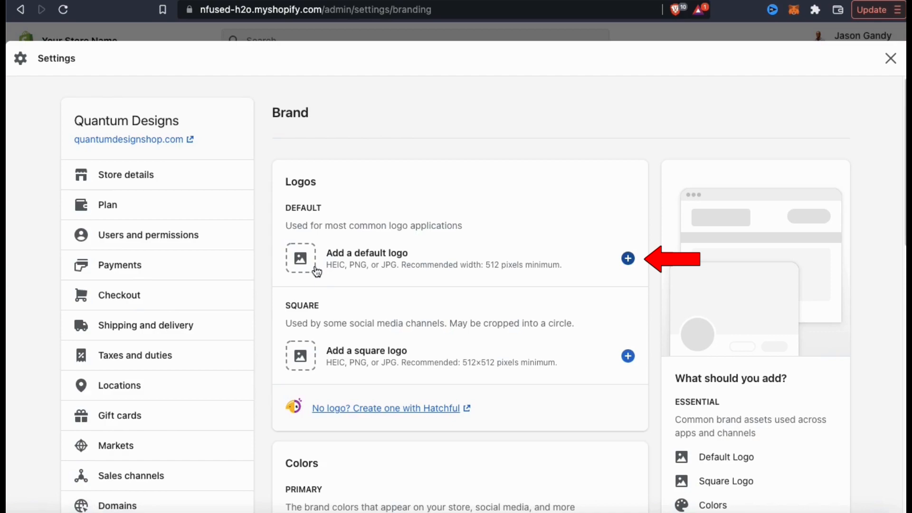
left_click(628, 258)
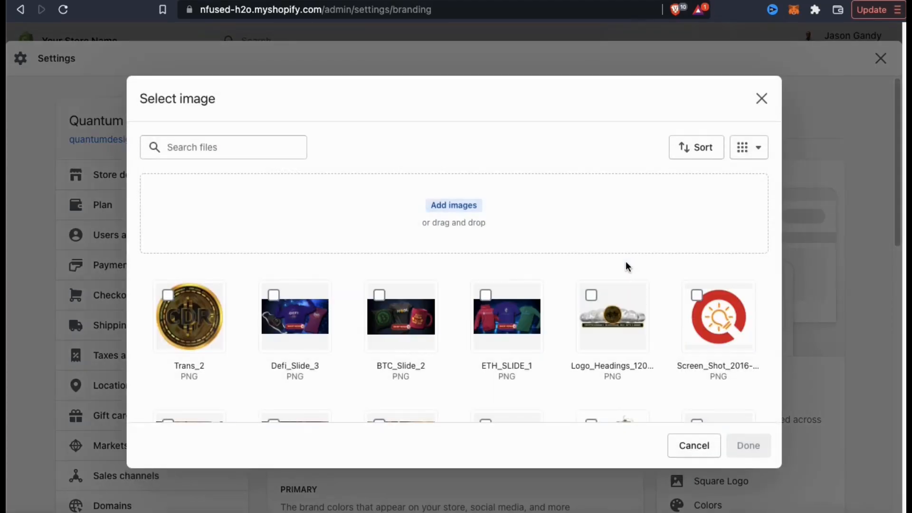
left_click(460, 213)
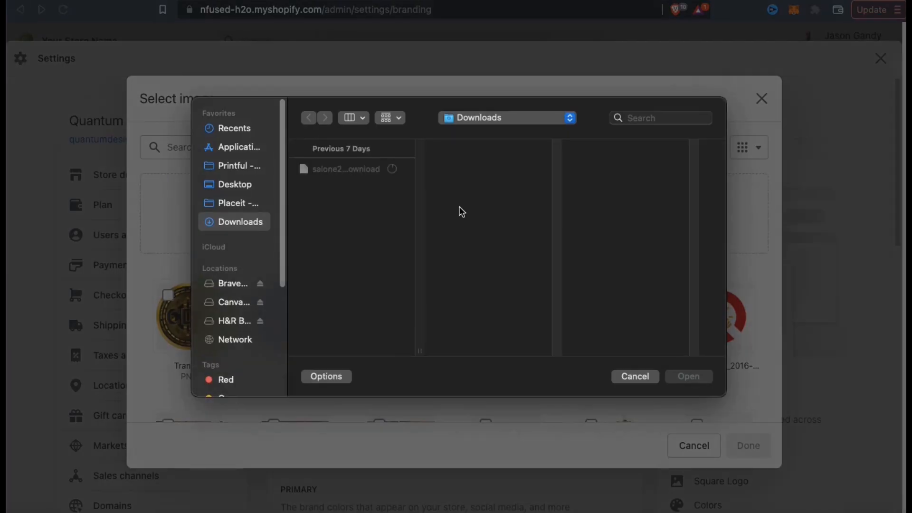
left_click(484, 122)
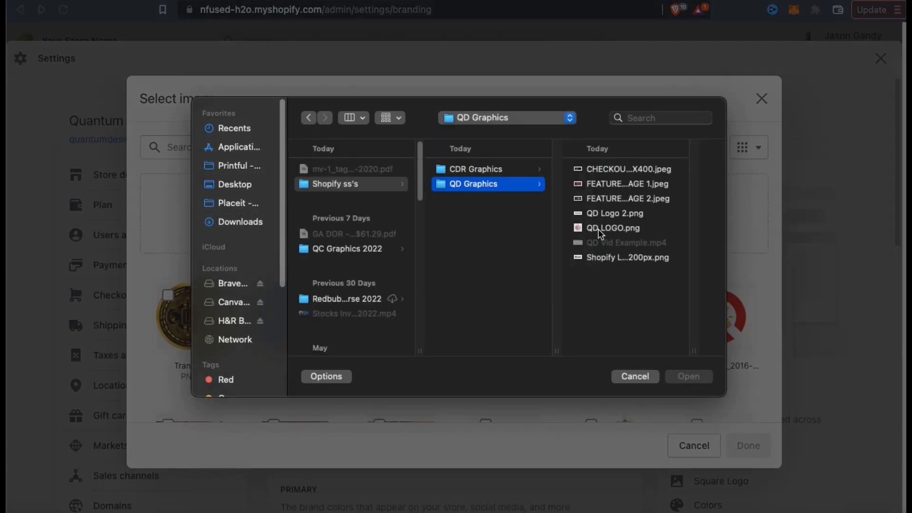
double_click(598, 229)
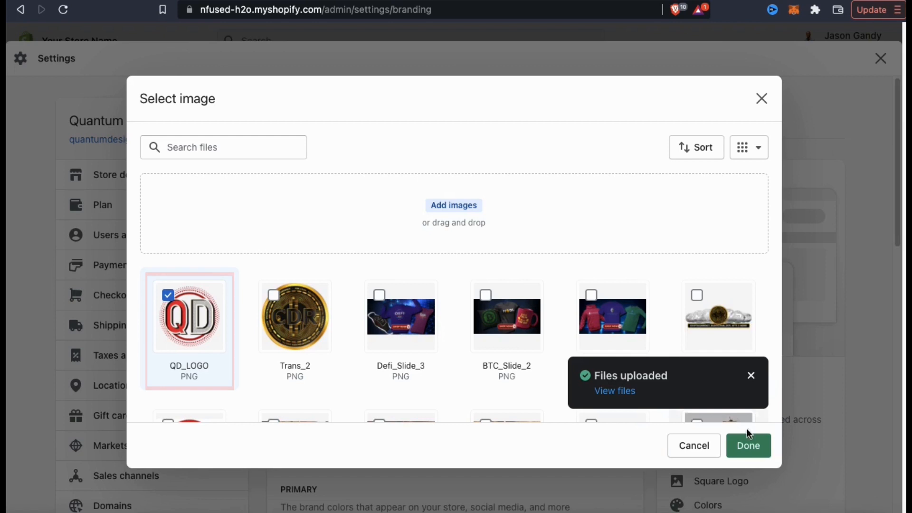
left_click(746, 452)
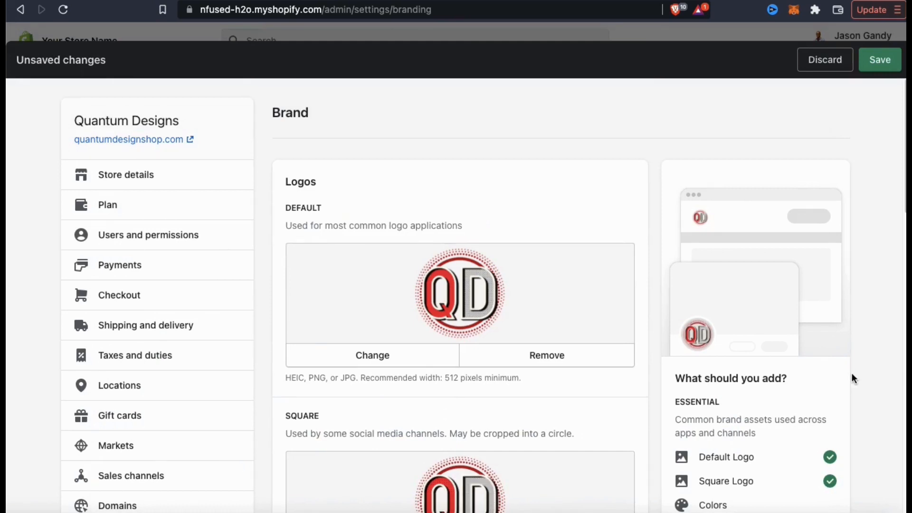
Add a dark grey primary brand color, #2e2e2e.
scroll(881, 363, "down", 3)
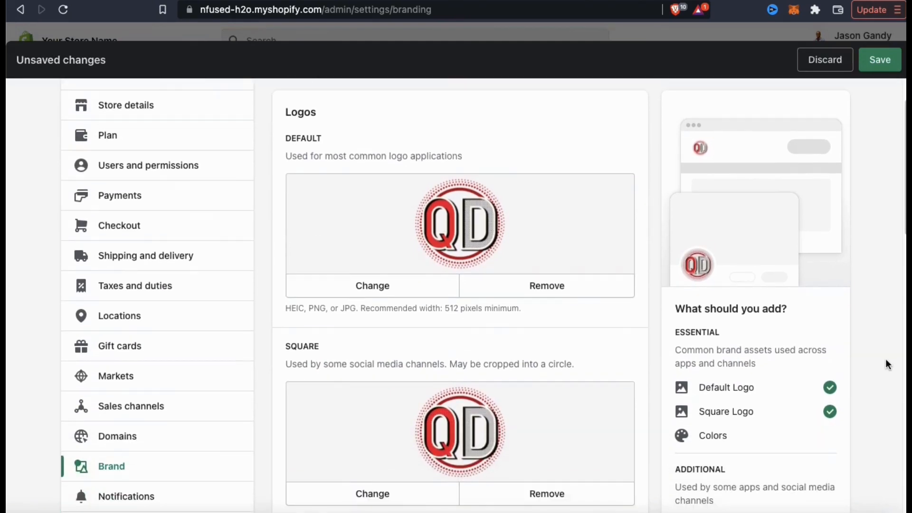
scroll(887, 364, "down", 3)
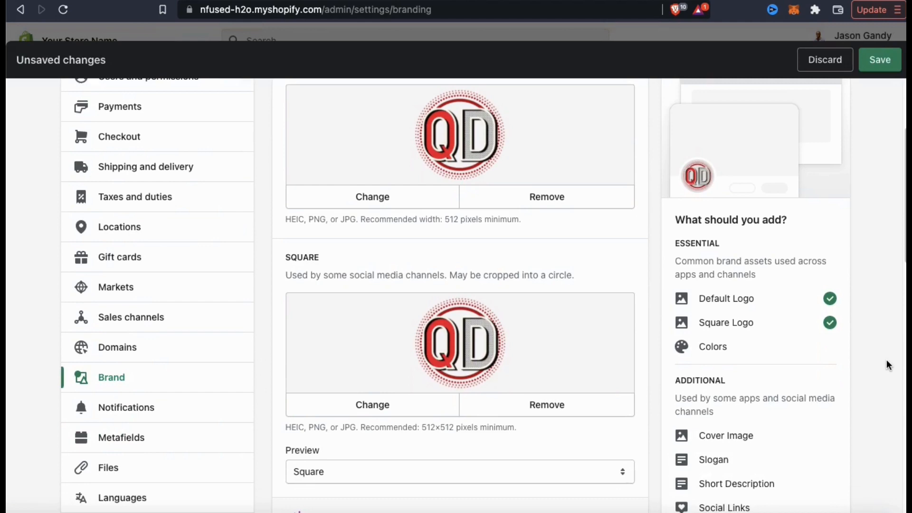
scroll(887, 364, "down", 12)
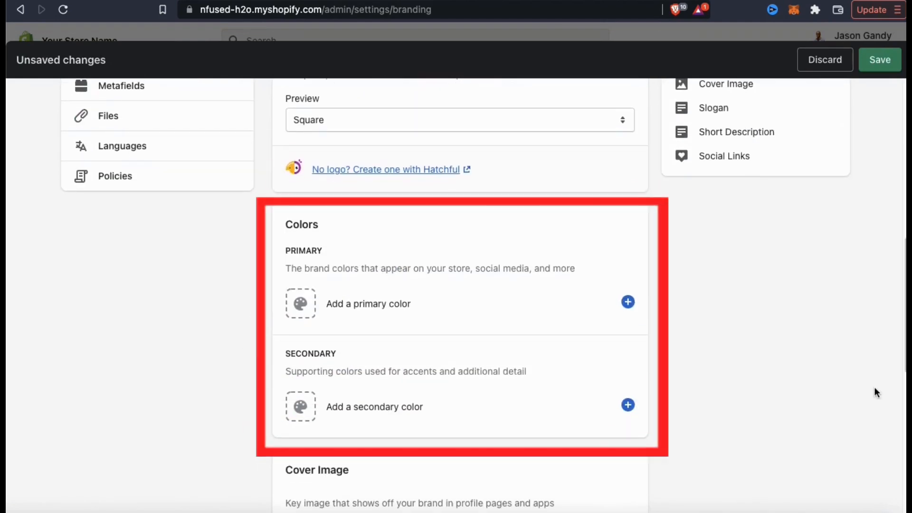
left_click(370, 304)
left_click(238, 389)
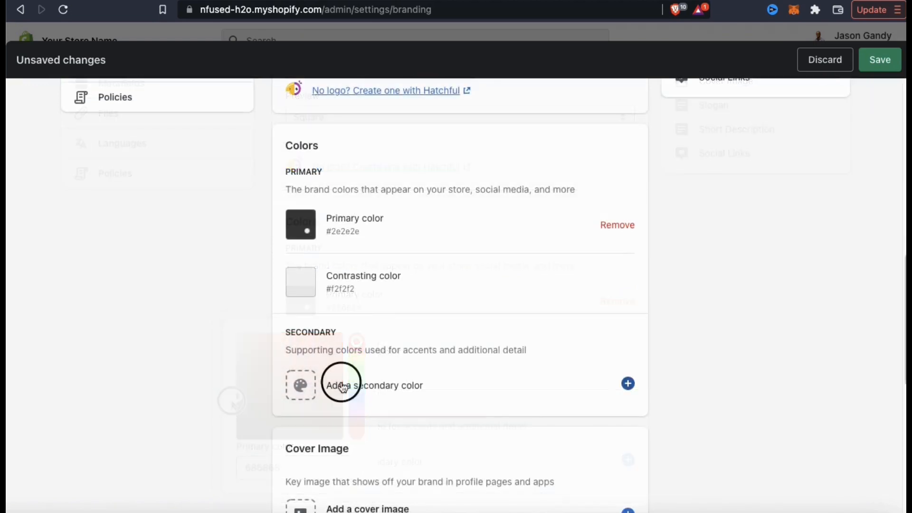
Add a red secondary brand color, #ff3d3d.
left_click(338, 382)
left_click(311, 201)
left_click_drag(307, 203, 309, 208)
left_click(711, 290)
Switch to the Shopify Logo 450 x 200px design in Canva, tilt the magenta T-shirt and move it to the banner's left side.
scroll(711, 290, "down", 5)
scroll(713, 291, "down", 1)
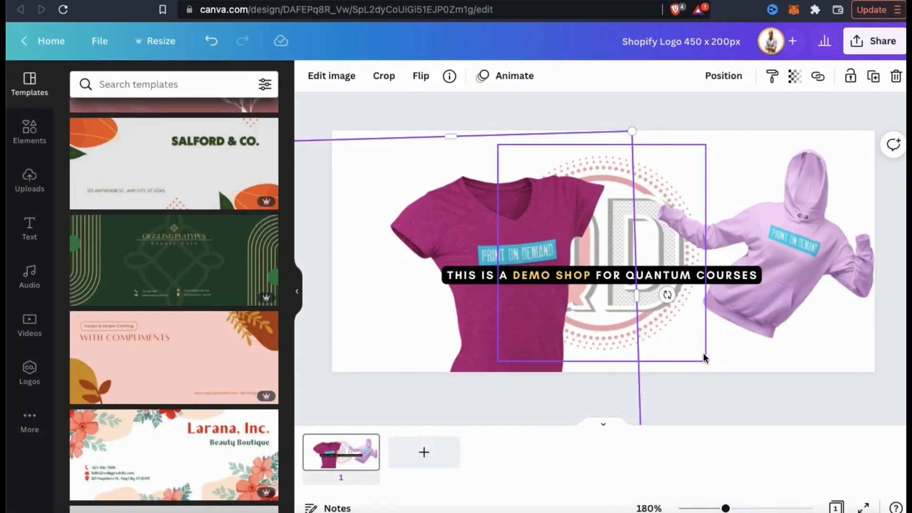
left_click_drag(668, 291, 650, 239)
left_click_drag(677, 403, 564, 345)
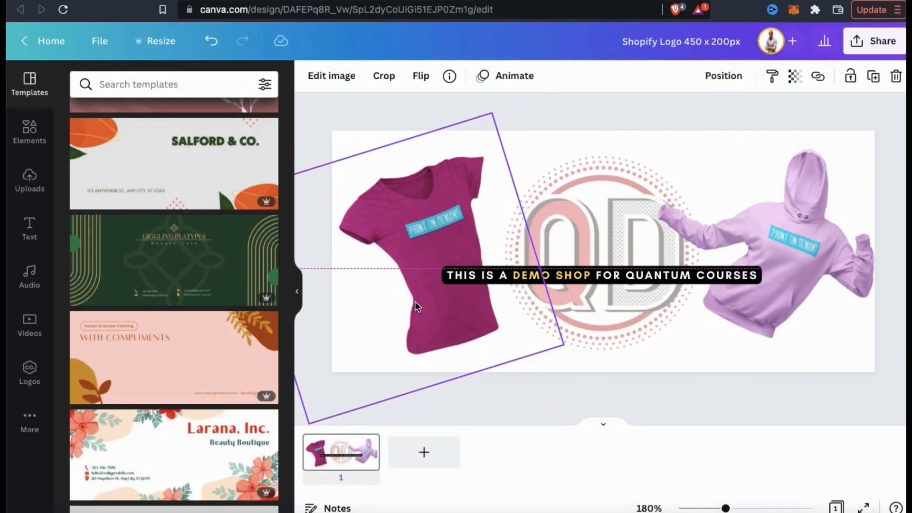
In the Logo Headings (1200 x 628 px) design, add the uploaded dragon T-shirt, enlarge it left of center and layer it behind the SHOP NOW button.
left_click(30, 178)
left_click(177, 242)
left_click_drag(437, 190, 373, 169)
left_click_drag(564, 233, 597, 239)
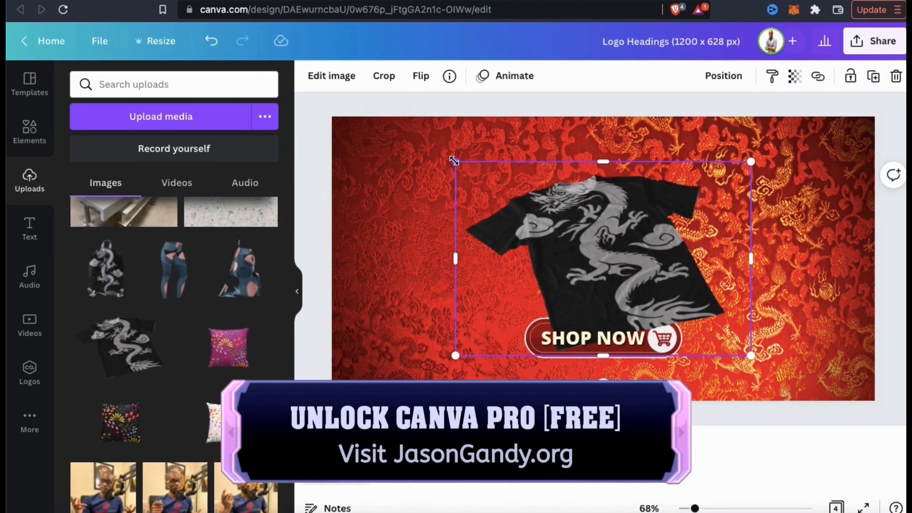
left_click_drag(601, 244, 540, 260)
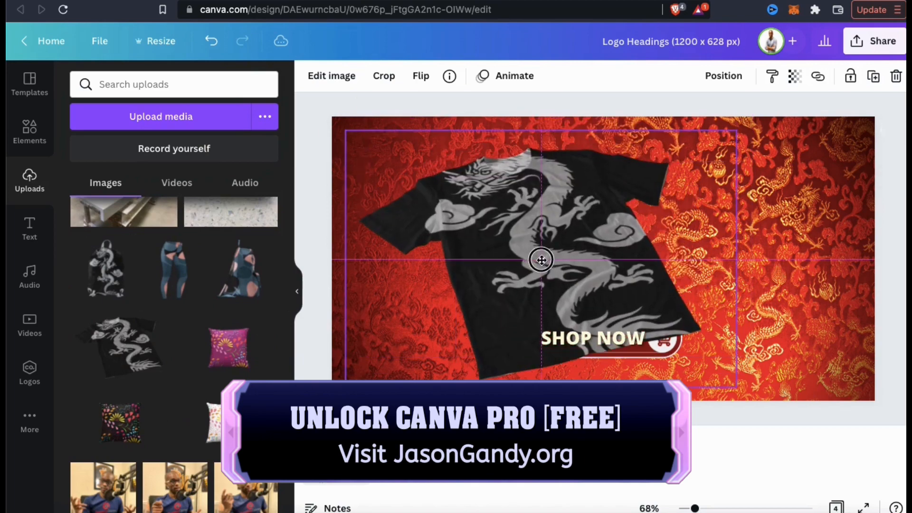
left_click(724, 75)
left_click(680, 123)
Add the uploaded dragon backpack, enlarge it on the banner's right half and layer it behind the SHOP NOW button.
left_click(104, 271)
left_click_drag(706, 153, 802, 61)
left_click_drag(734, 216, 780, 241)
left_click(724, 76)
left_click(688, 117)
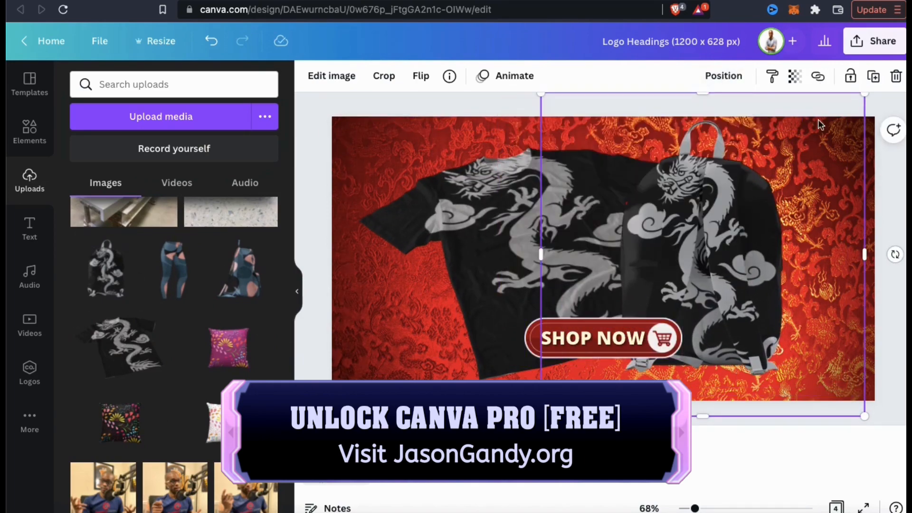
Set the download's file type and pages, and save the Logo Headings (1200 x 628 px) design in the Downloads folder.
left_click(855, 42)
left_click(741, 363)
left_click(728, 292)
left_click(714, 86)
left_click(717, 188)
left_click(718, 247)
left_click(714, 136)
left_click(694, 102)
left_click(729, 369)
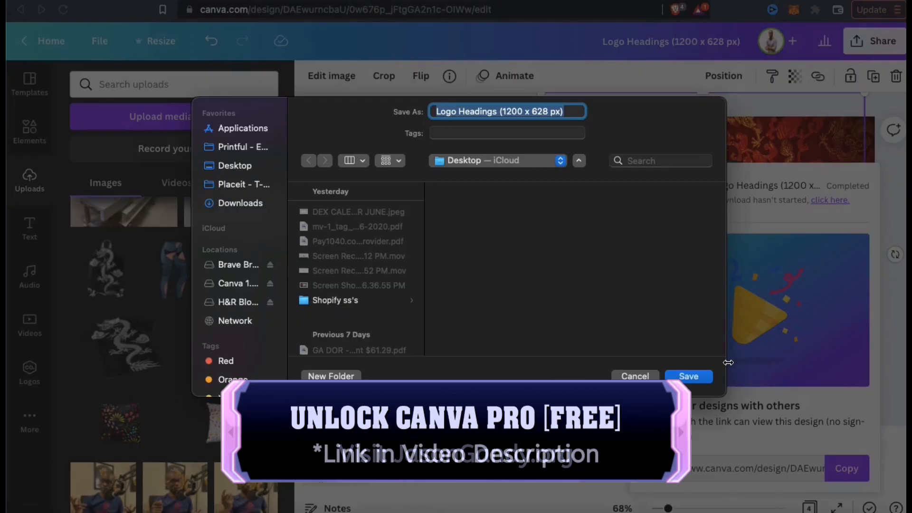
left_click(240, 203)
left_click(689, 377)
In the Canva Vid Example design, adjust the apparel headline's text box and reposition the SHOP NOW! button slightly lower over the products.
left_click(148, 500)
left_click(173, 449)
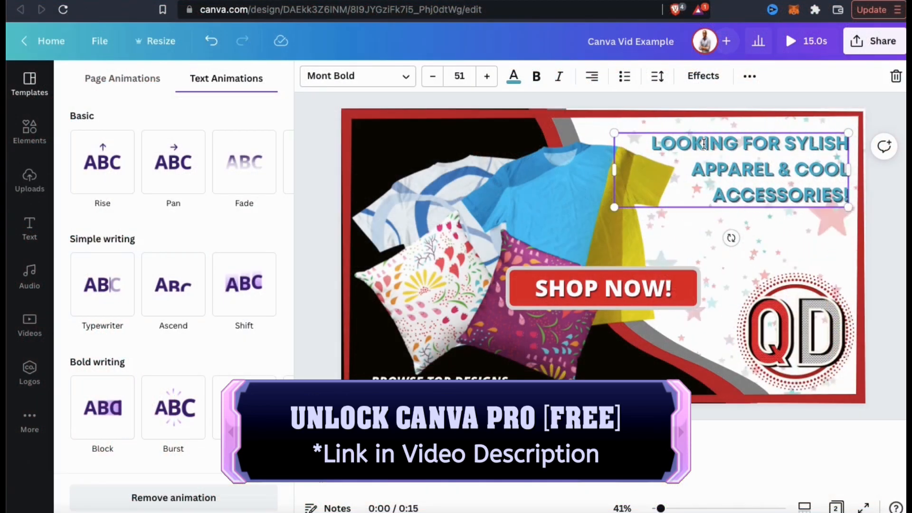
mouse_move(612, 206)
left_mouse_down()
mouse_move(588, 207)
mouse_move(613, 205)
left_mouse_up()
left_click(591, 283)
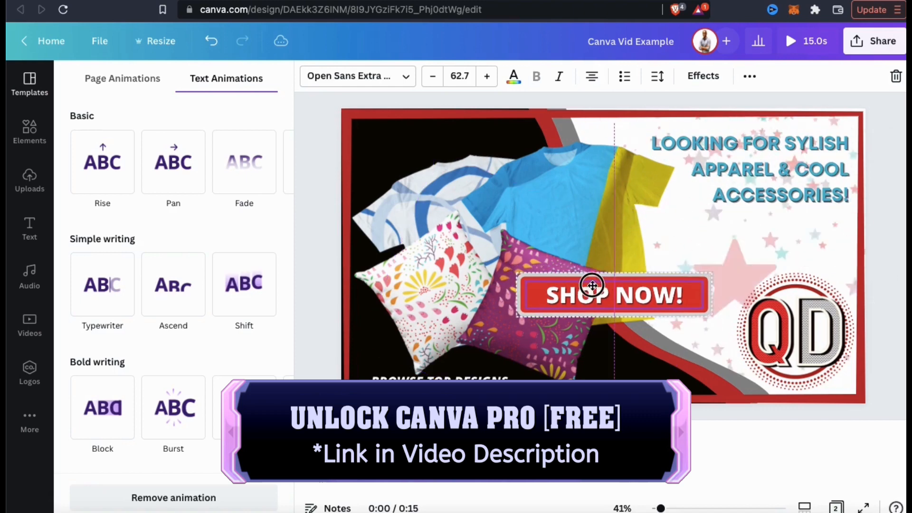
left_click_drag(578, 281, 583, 281)
left_click(37, 191)
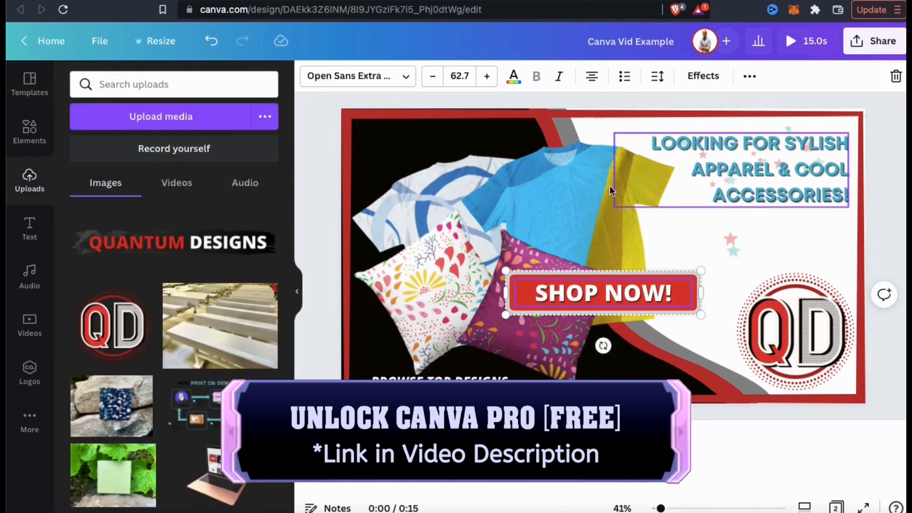
Download all pages of the Canva Vid Example design as an MP4 video.
left_click(874, 41)
left_click(703, 363)
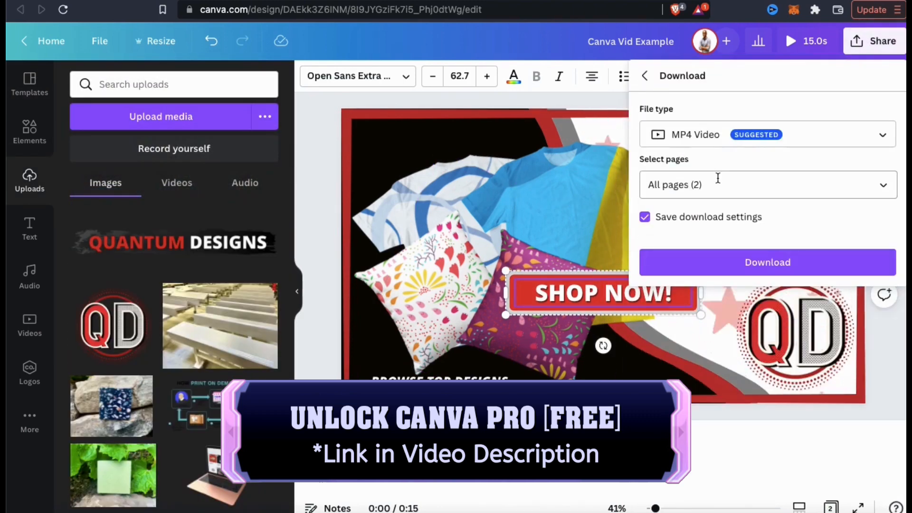
left_click(713, 263)
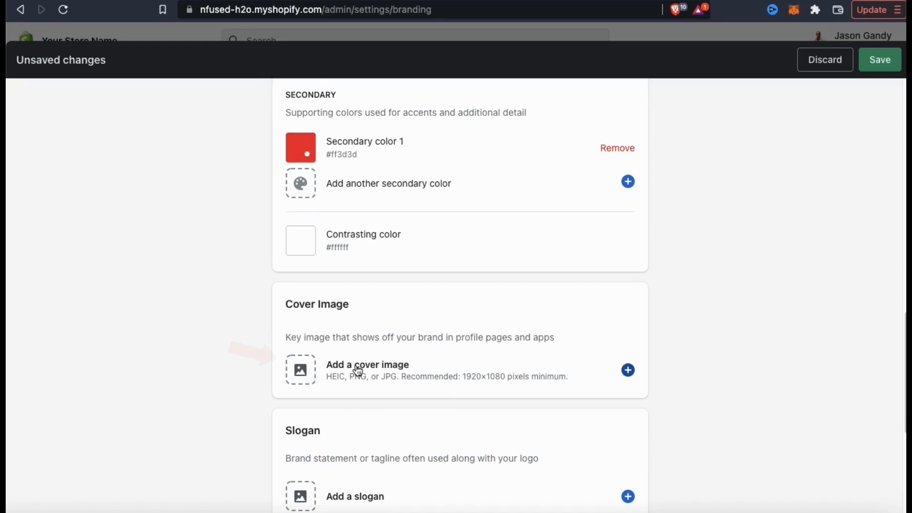
Back in the Shopify brand settings, upload the Teespring Banners PNG from the QD Graphics folder as the cover image.
left_click(357, 370)
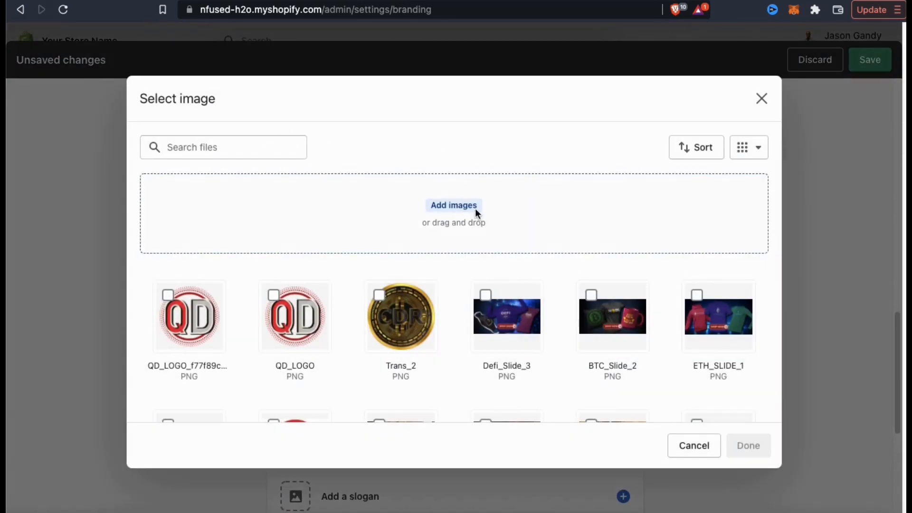
left_click(453, 205)
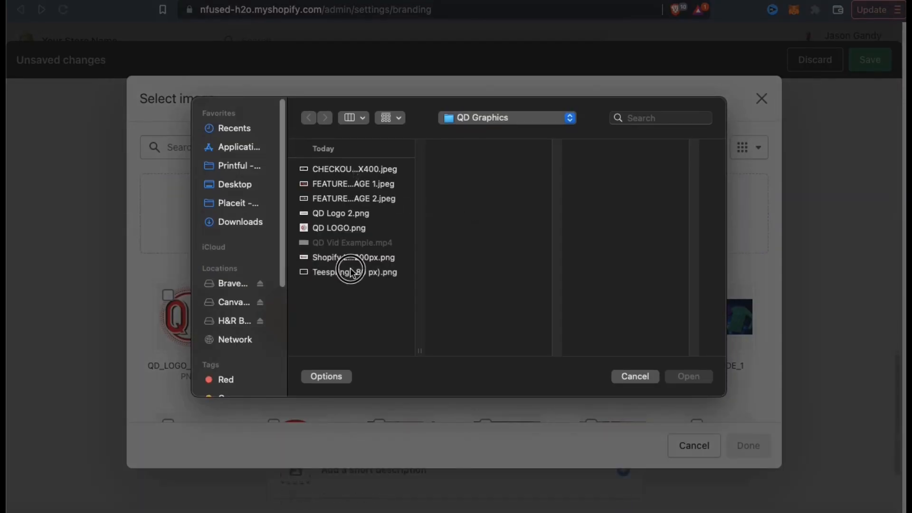
double_click(350, 272)
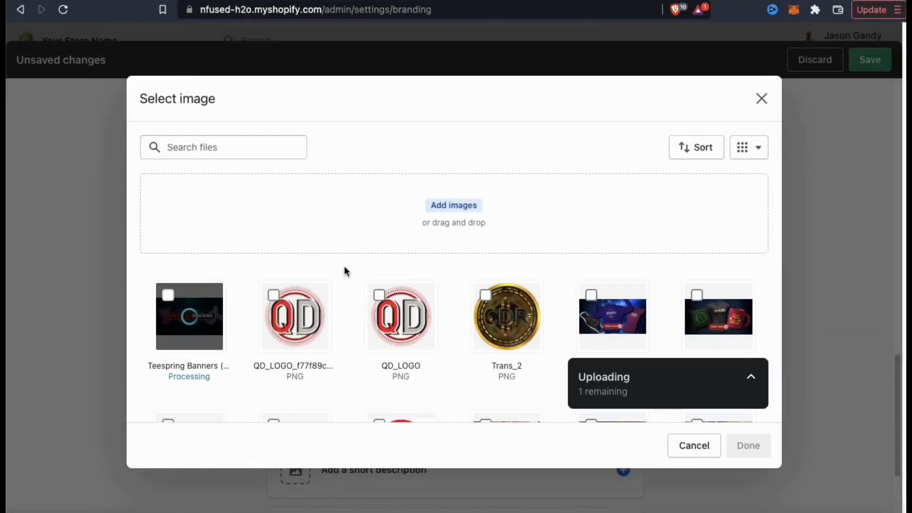
left_click(752, 445)
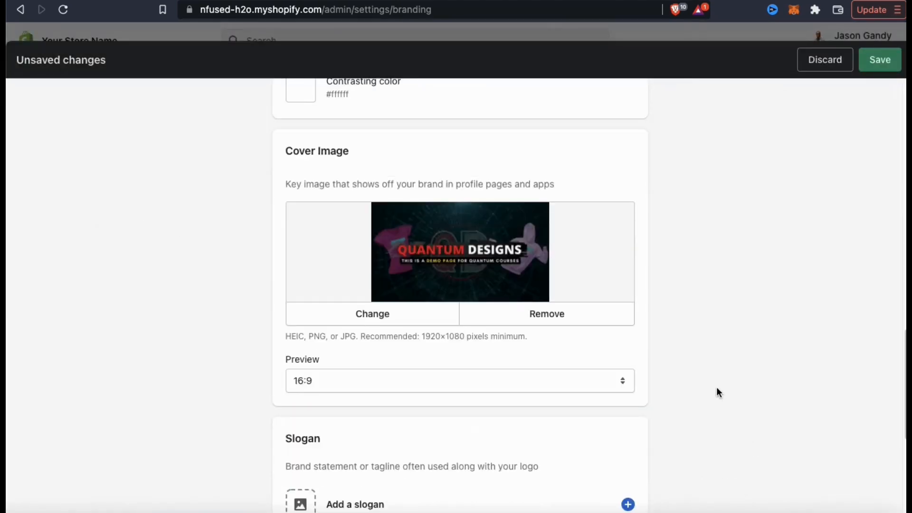
scroll(715, 335, "down", 1)
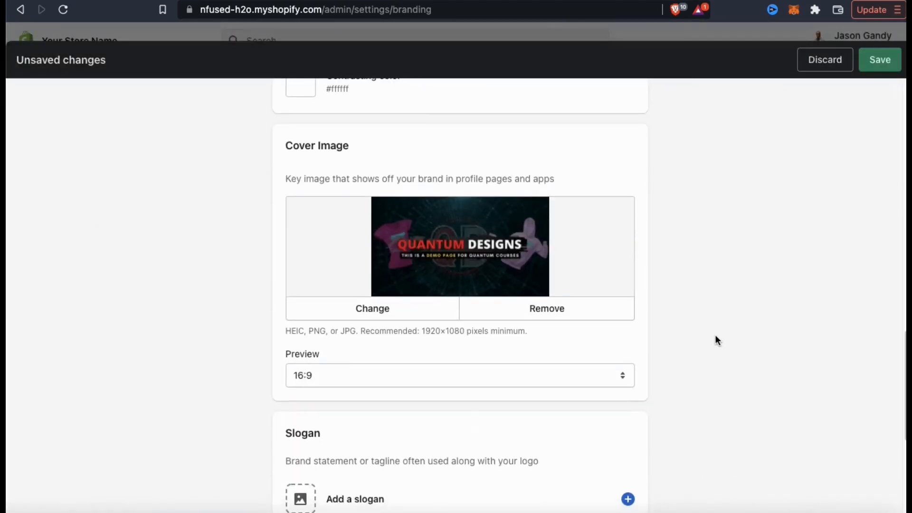
scroll(714, 340, "down", 5)
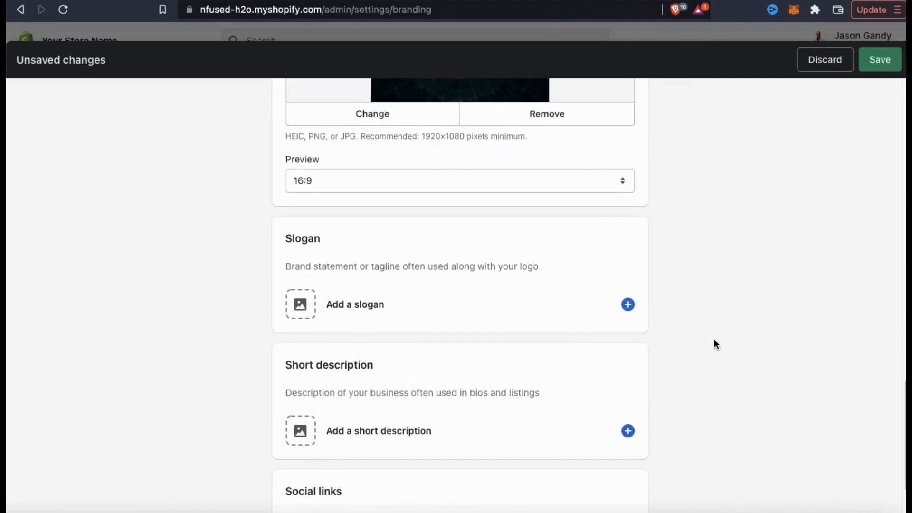
Add the brand slogan "For stylish entrepreneurs and business owners.".
left_click(357, 302)
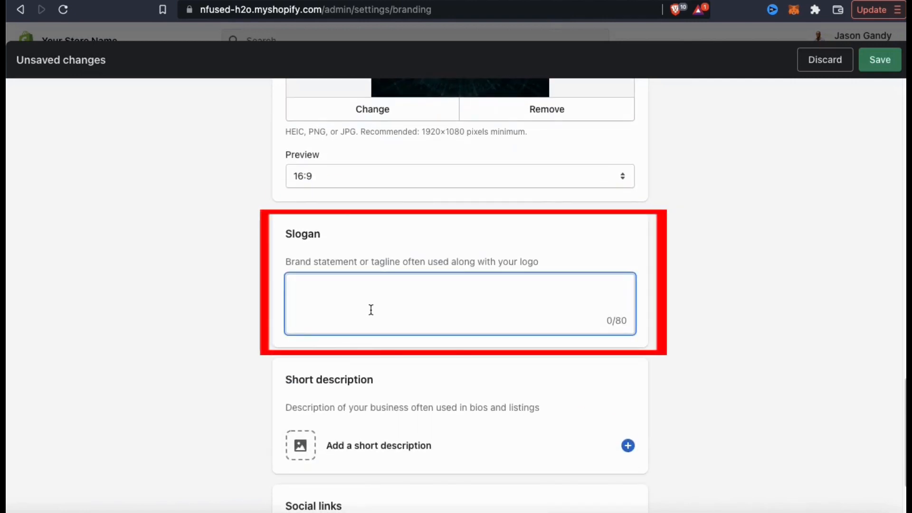
type("F")
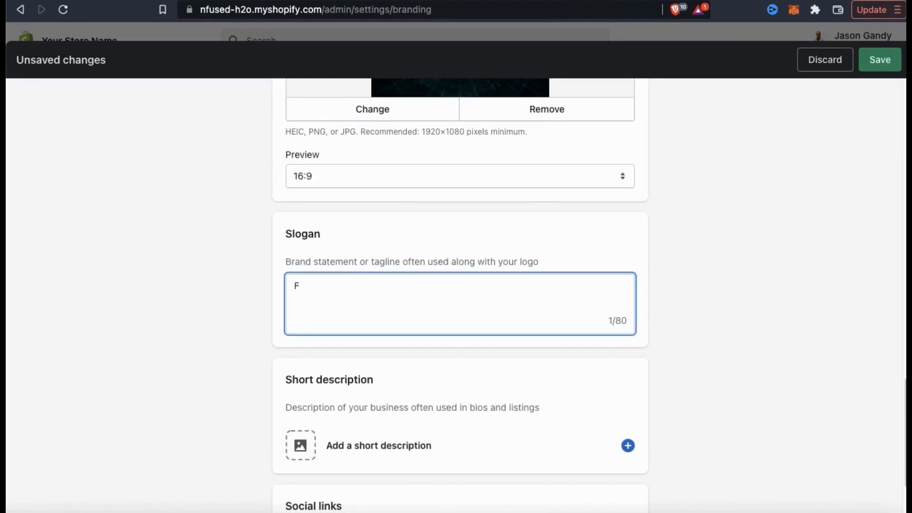
type("or stylish entrepreneurs and business owners.")
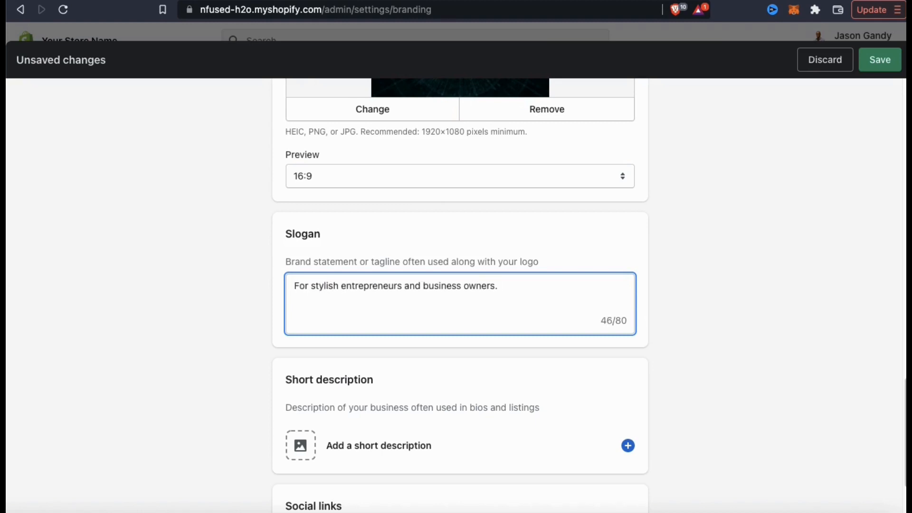
left_click(687, 295)
Set the short description to "Welcome to Quantum Designs! We provides stylish entrepreneurs with cool business apparel, gear & accessories. Show your passion for business!".
scroll(684, 299, "down", 1)
scroll(682, 302, "down", 3)
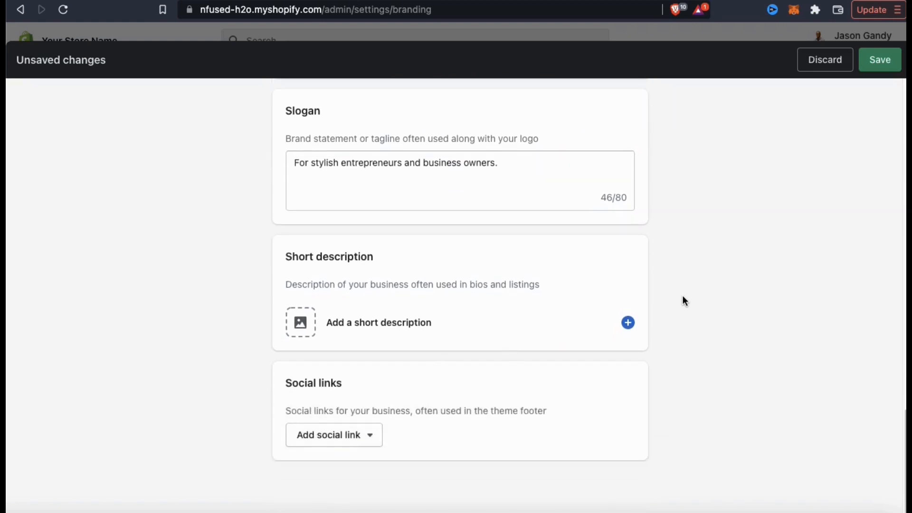
left_click(403, 320)
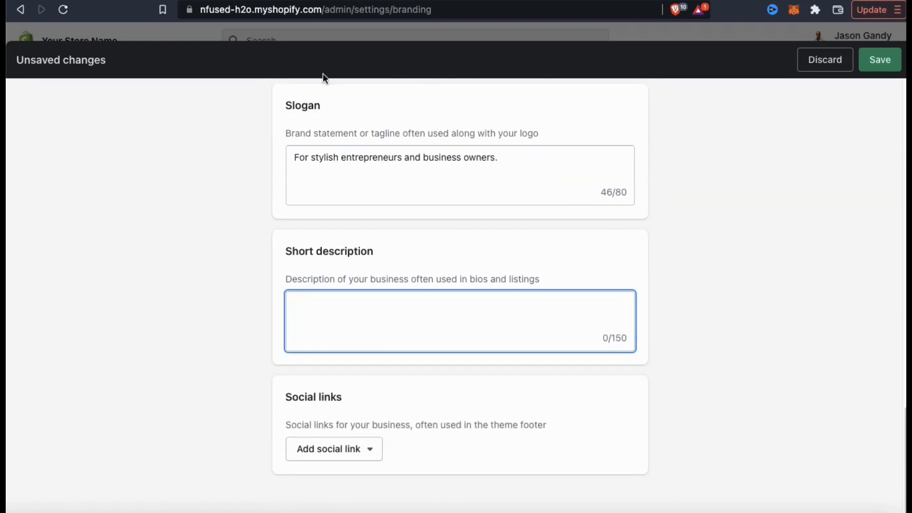
type("Welcome")
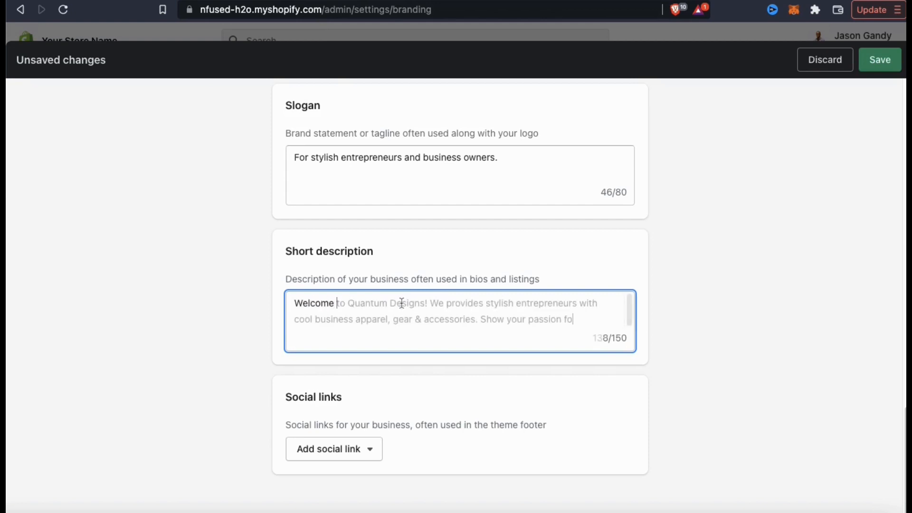
type("r business!")
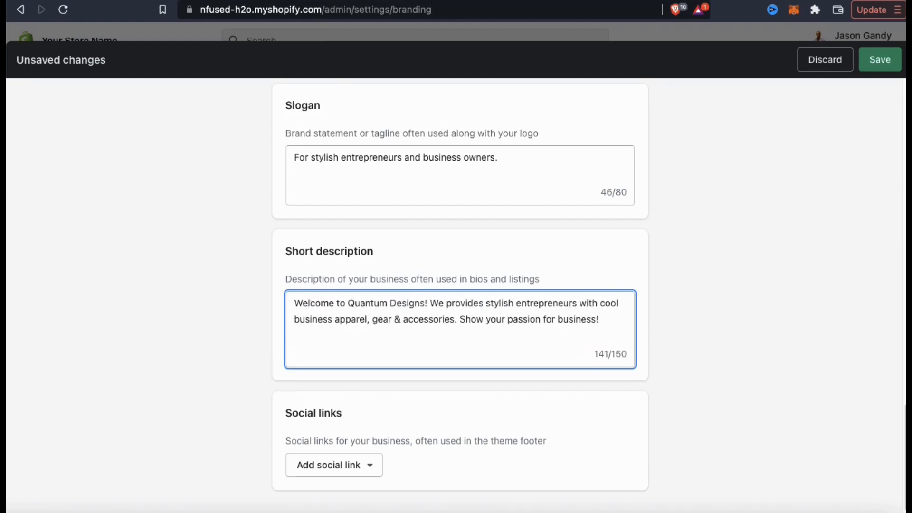
left_click(722, 356)
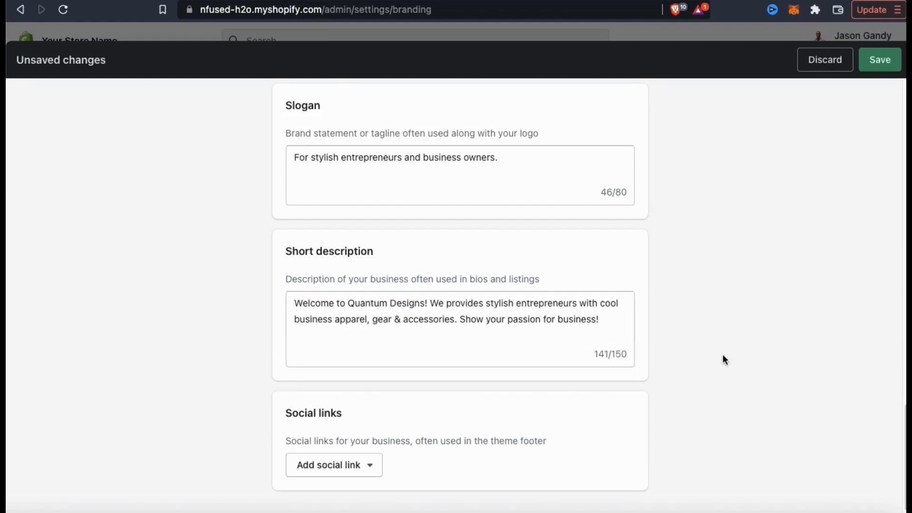
scroll(708, 332, "down", 1)
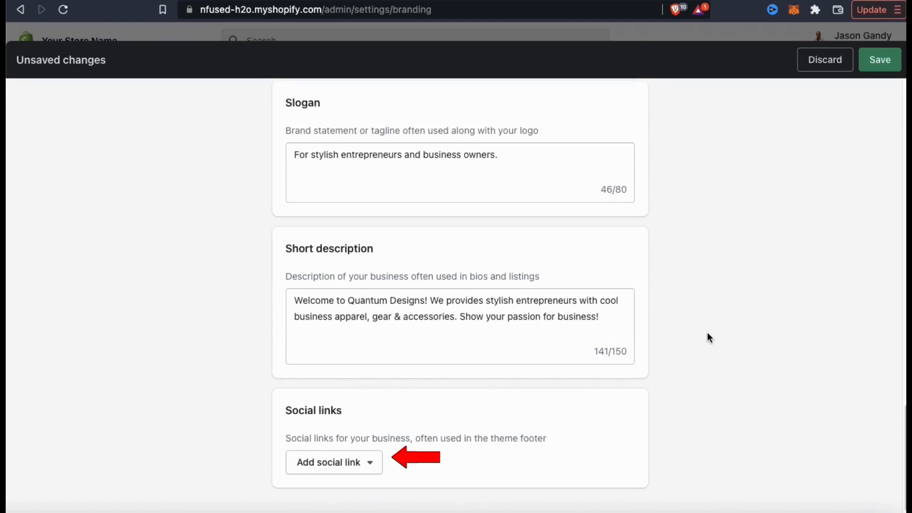
left_click(331, 465)
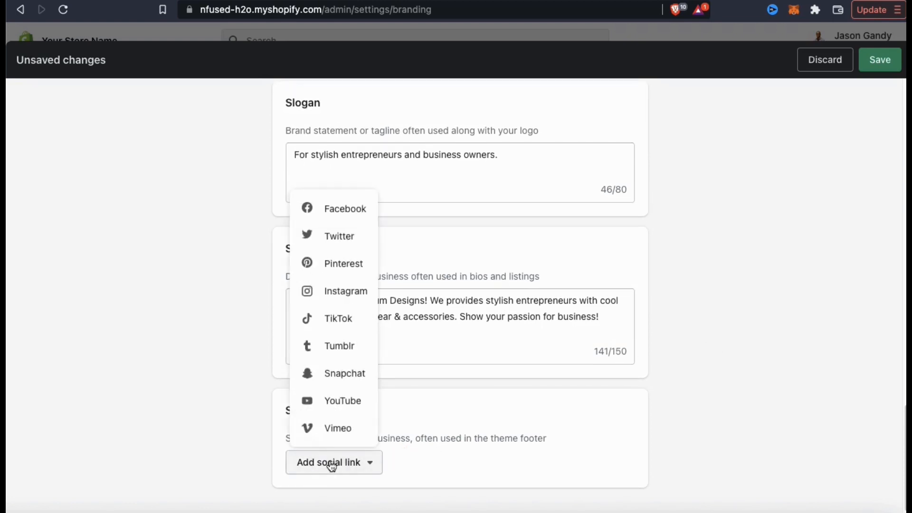
left_click(360, 209)
scroll(744, 333, "down", 3)
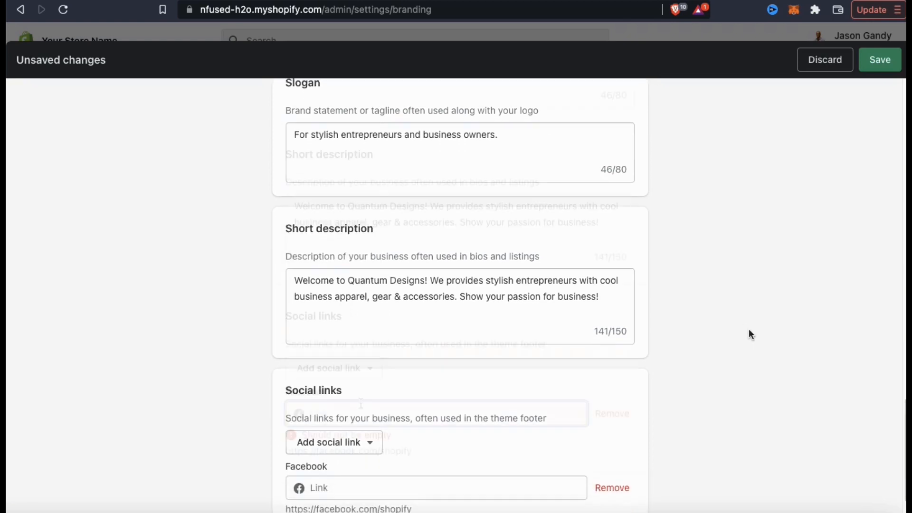
right_click(367, 412)
left_click(393, 396)
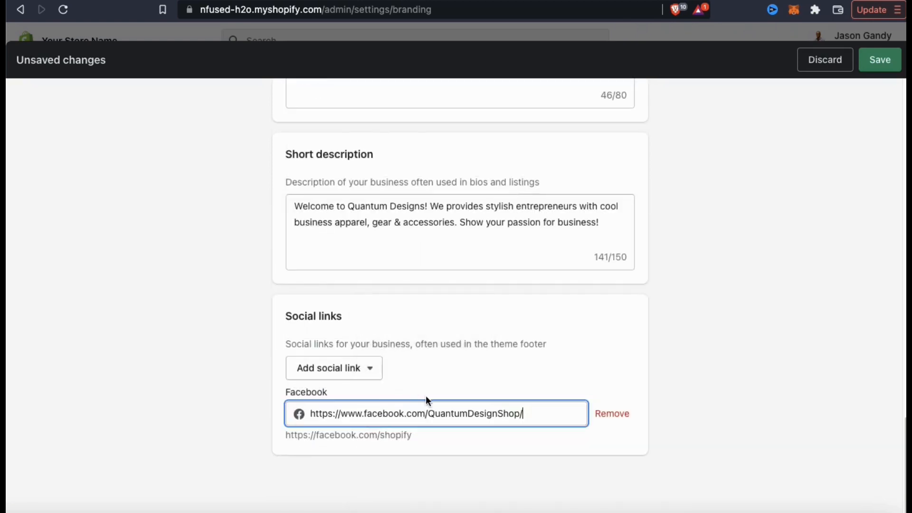
left_click(689, 359)
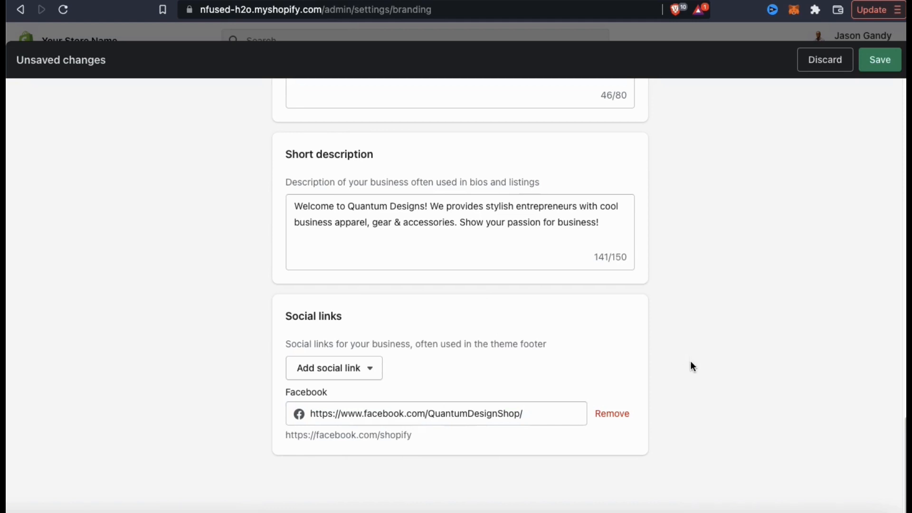
left_click(882, 68)
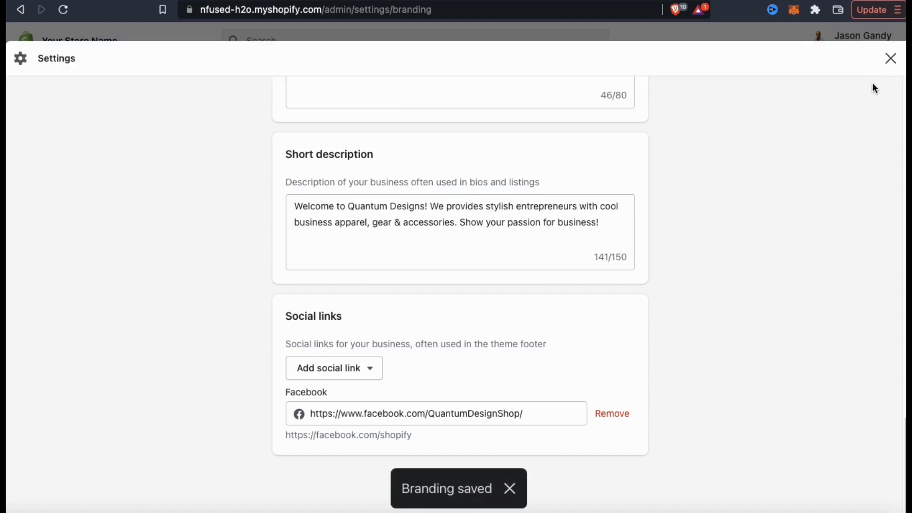
Examine the store's notification settings, including the email template customization page and the shipping, local delivery and marketing options.
scroll(773, 201, "up", 8)
scroll(777, 204, "up", 12)
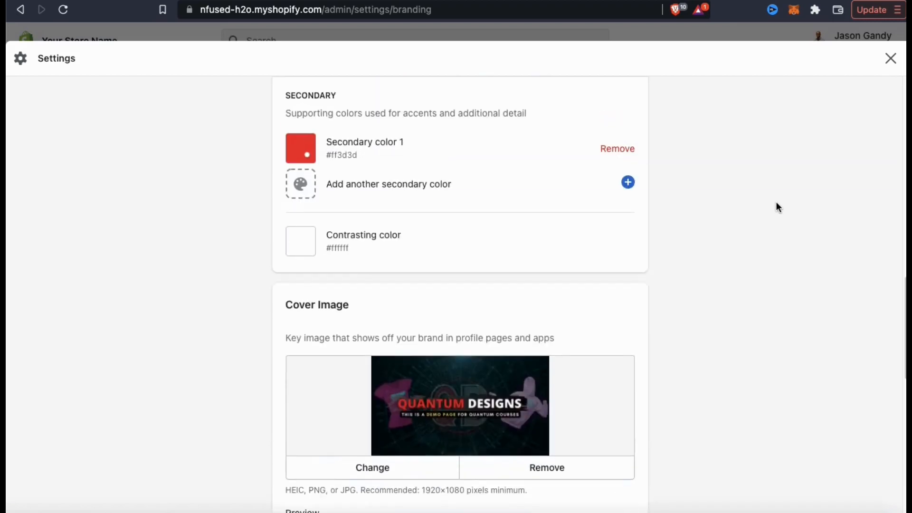
scroll(775, 203, "up", 8)
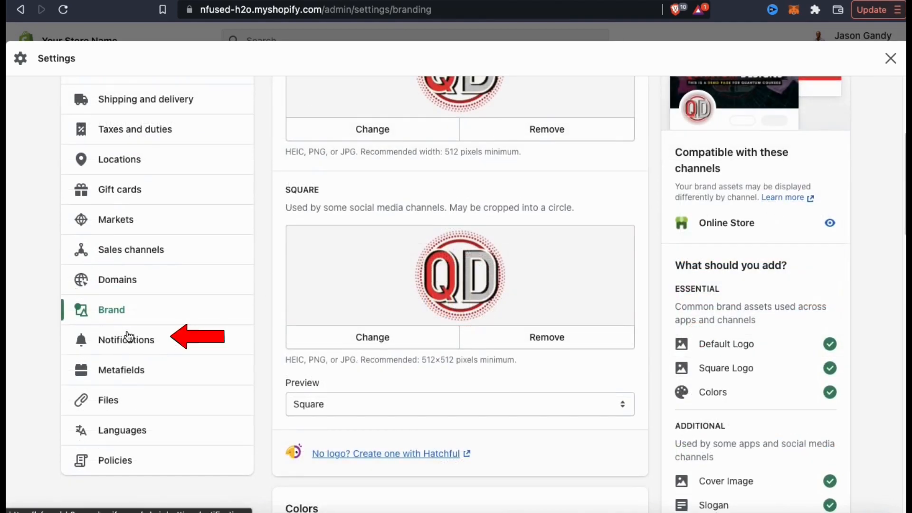
left_click(118, 347)
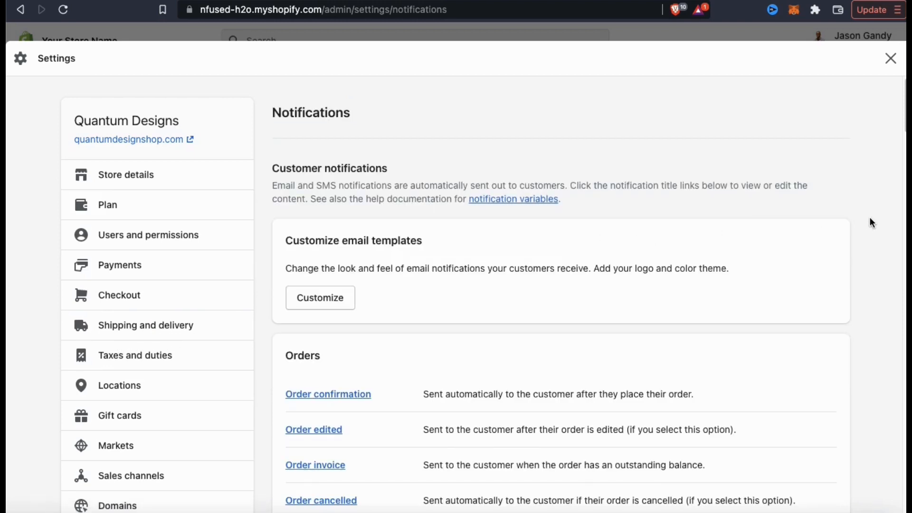
scroll(871, 222, "down", 3)
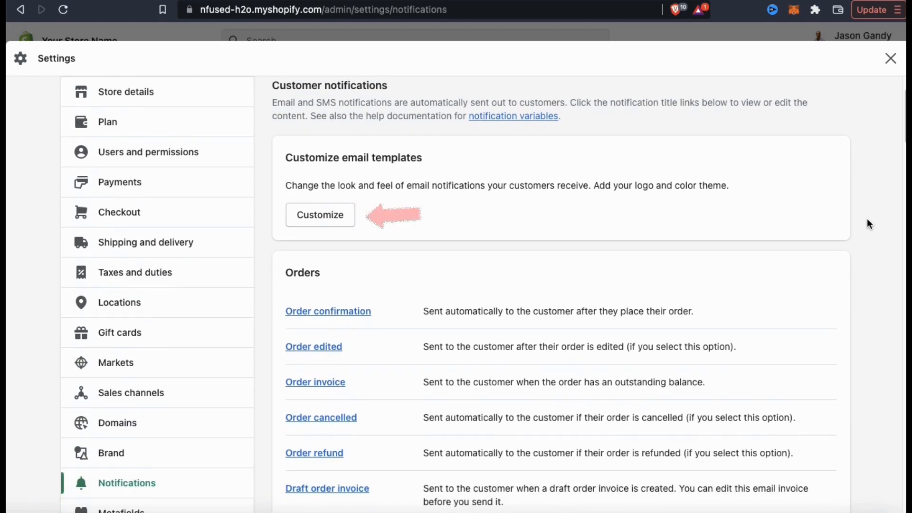
left_click(317, 215)
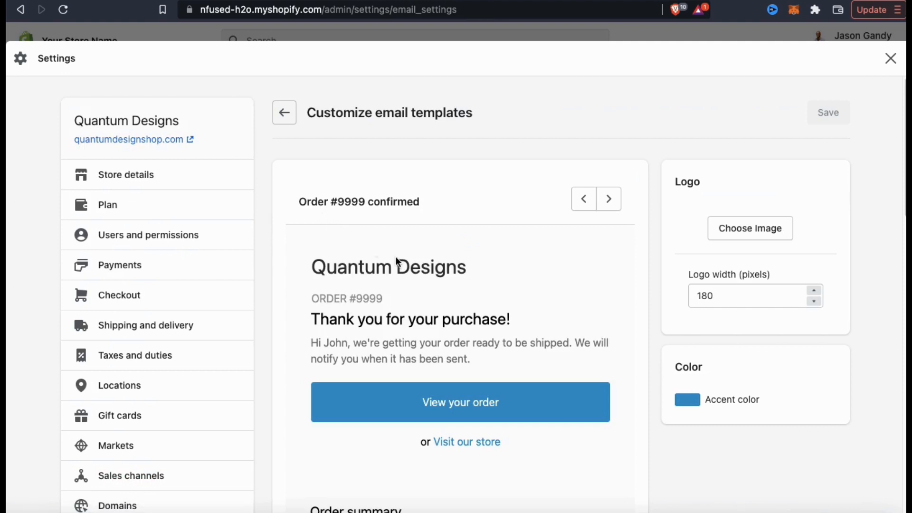
left_click(284, 113)
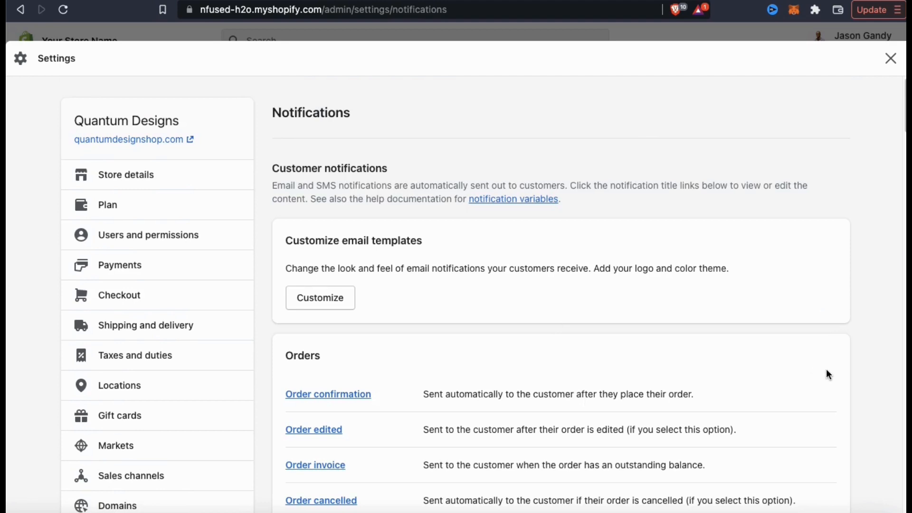
scroll(825, 369, "down", 10)
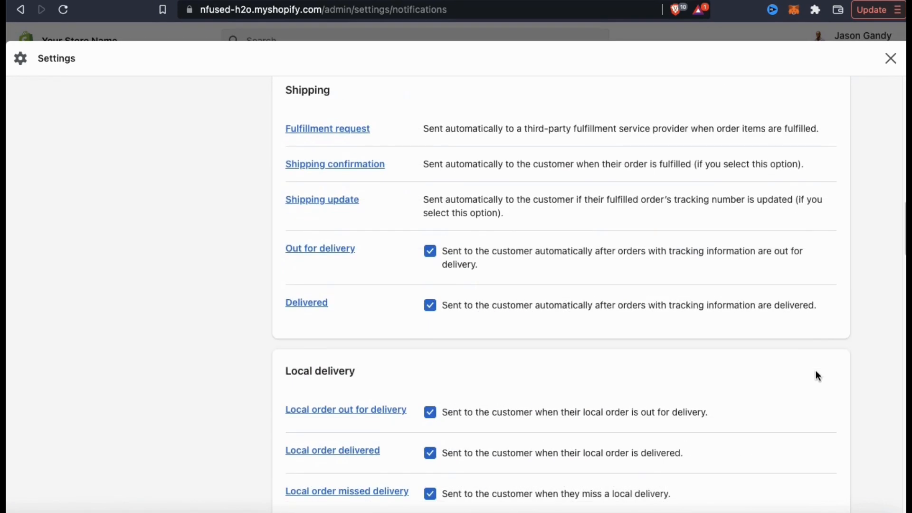
scroll(817, 375, "down", 5)
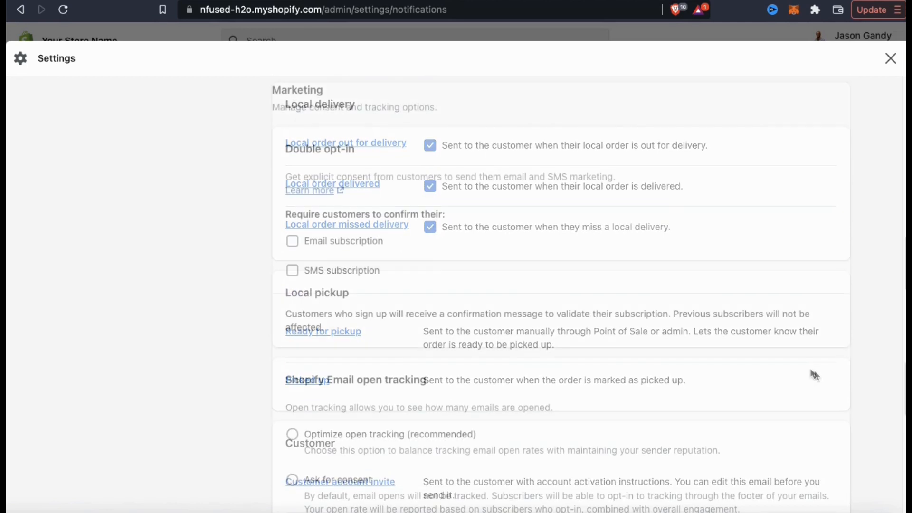
scroll(810, 369, "down", 5)
scroll(810, 369, "down", 1)
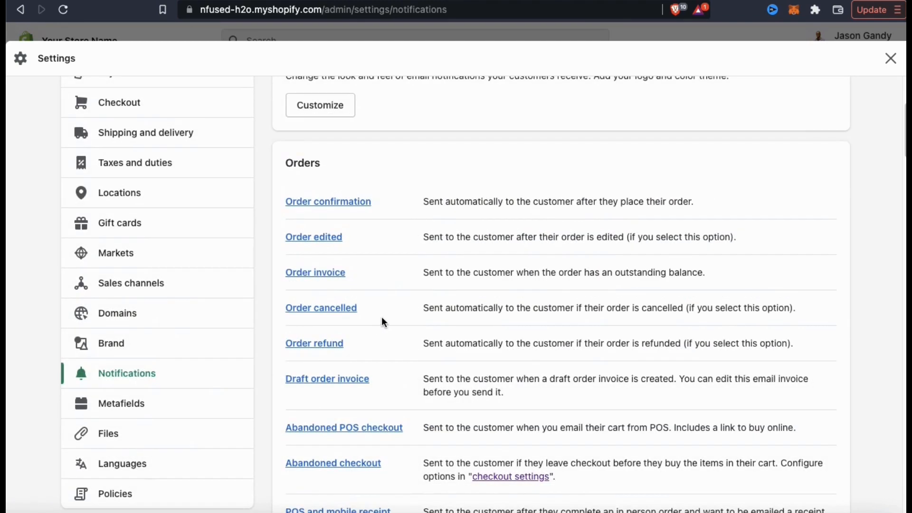
View the Metafields and Files settings, and close the store settings to return to the admin home.
left_click(122, 411)
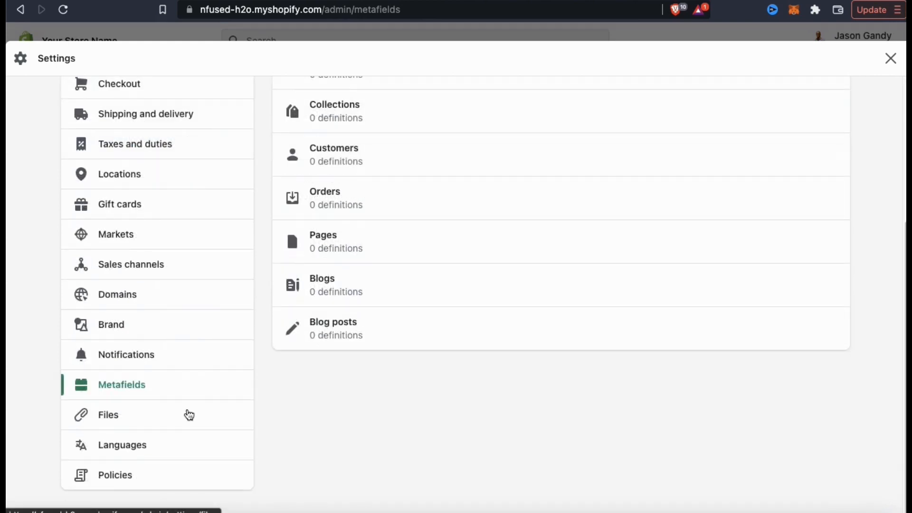
left_click(189, 416)
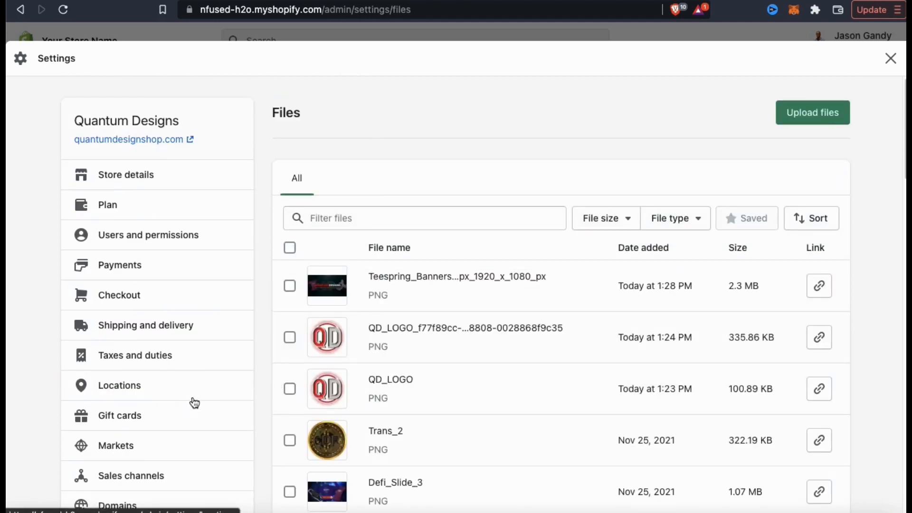
scroll(195, 399, "down", 5)
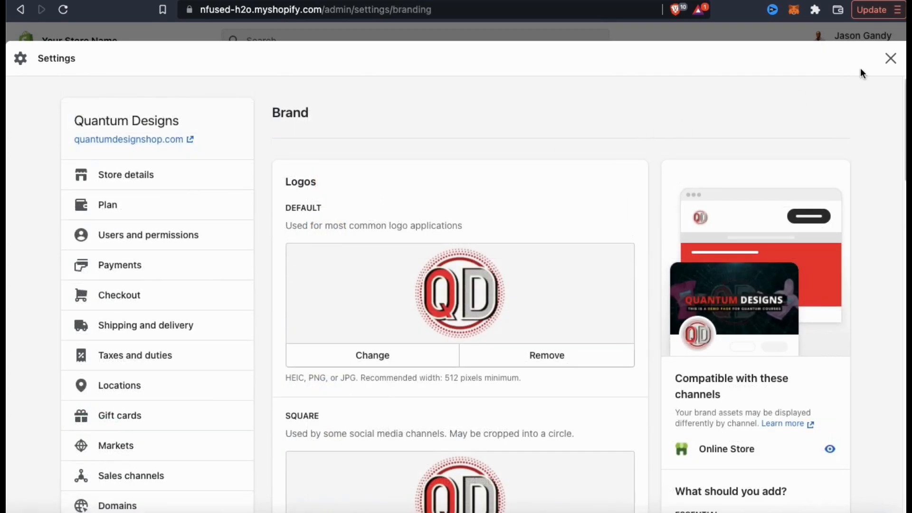
left_click(890, 59)
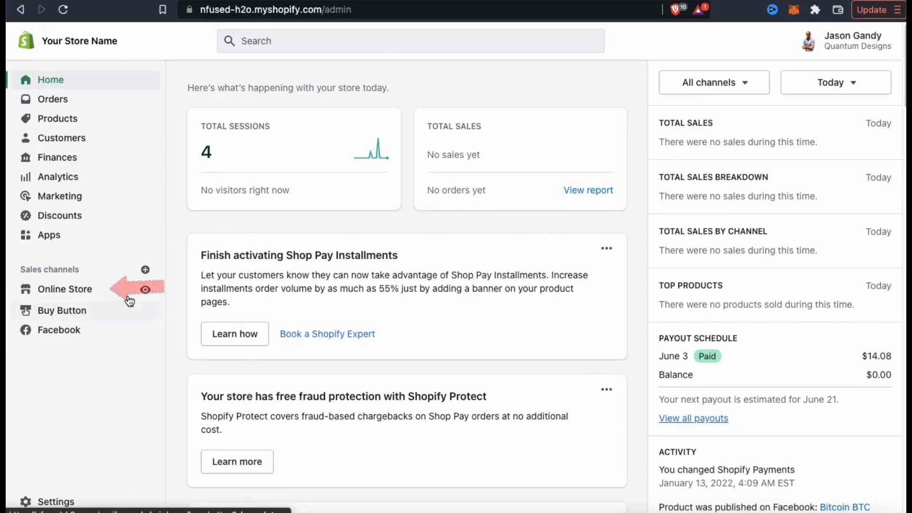
Open the online store's themes and examine the theme library and its options for adding a theme.
left_click(76, 295)
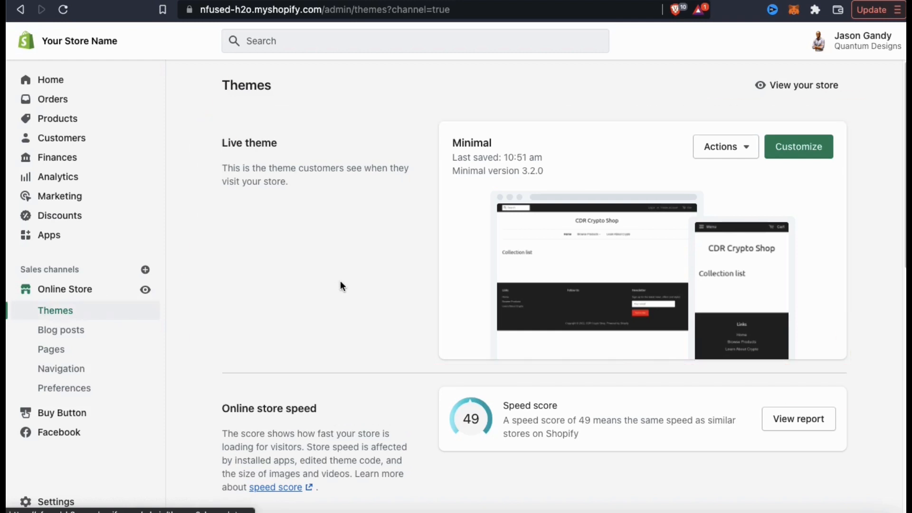
scroll(341, 284, "down", 8)
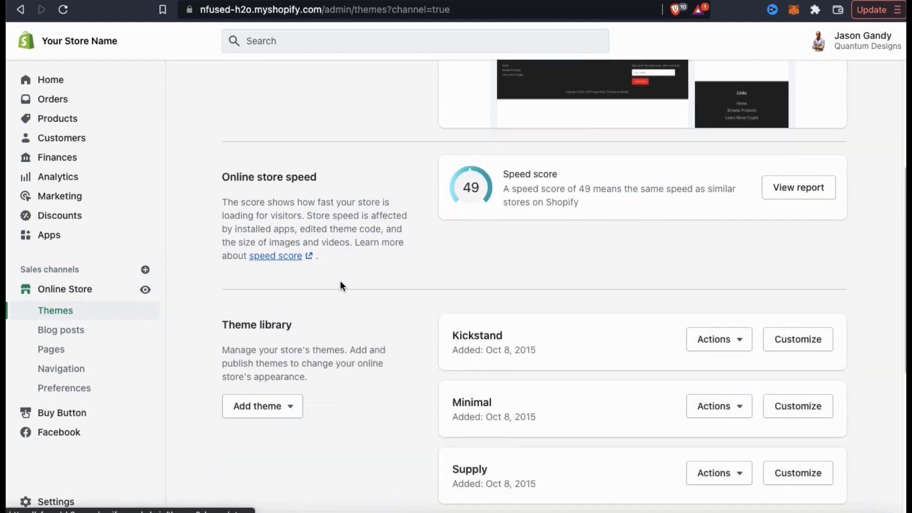
scroll(341, 285, "down", 3)
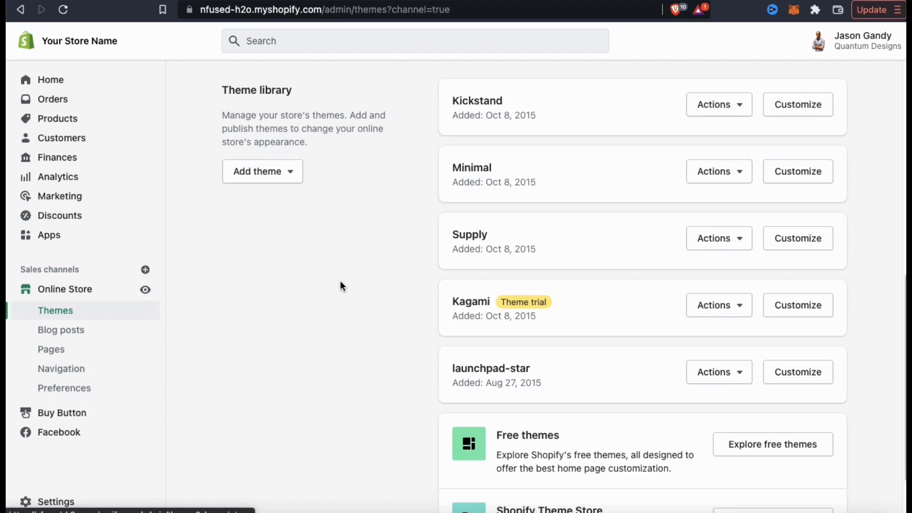
left_click(291, 176)
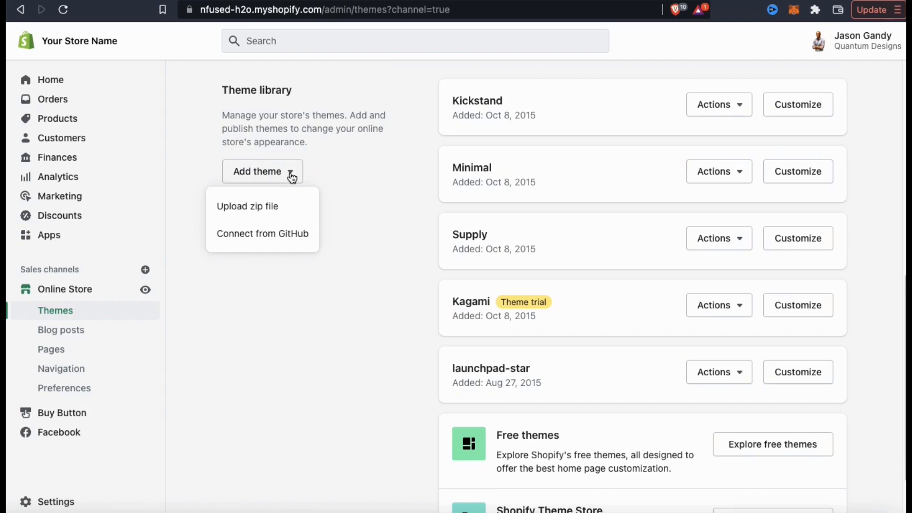
left_click(291, 177)
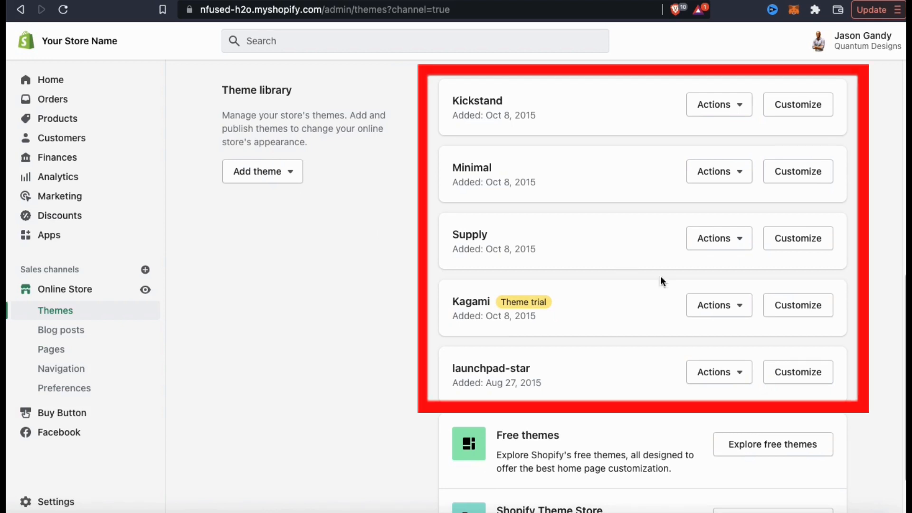
Examine Shopify's collection of free themes, from Refresh through Dawn, and return to the theme library.
scroll(891, 280, "down", 4)
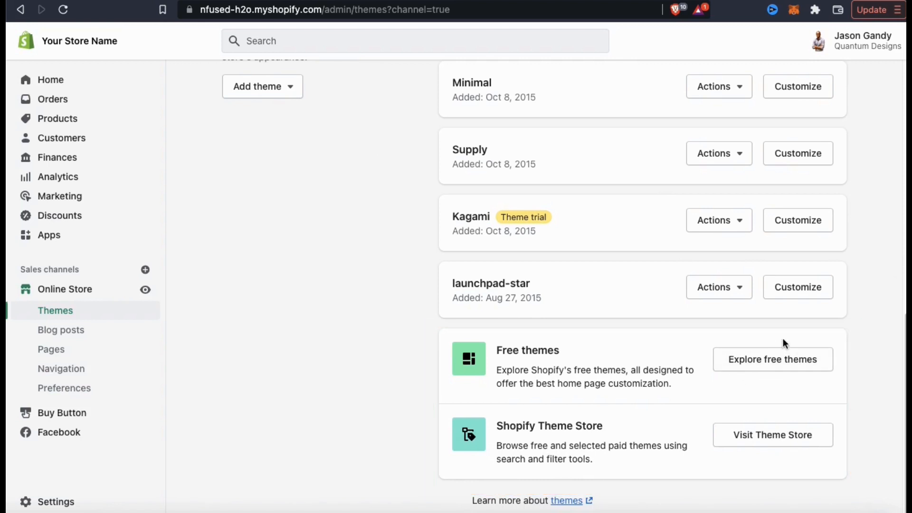
left_click(785, 364)
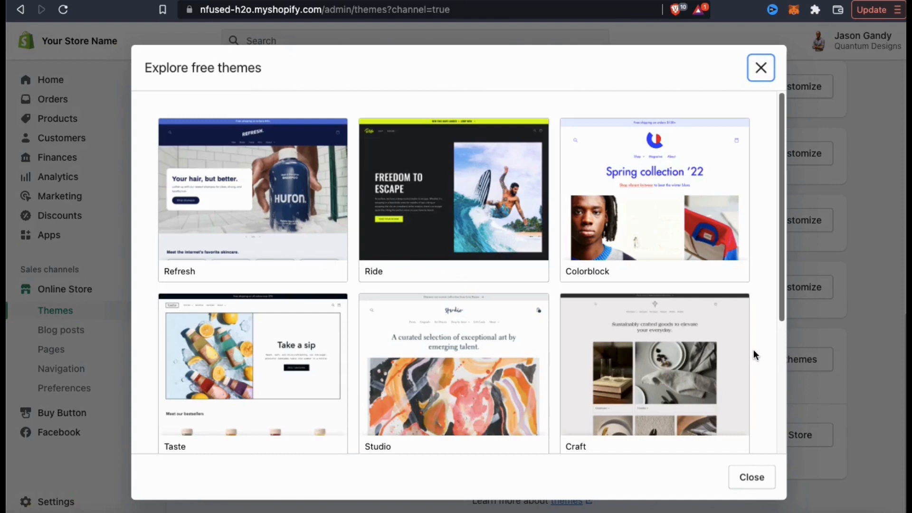
scroll(753, 349, "down", 2)
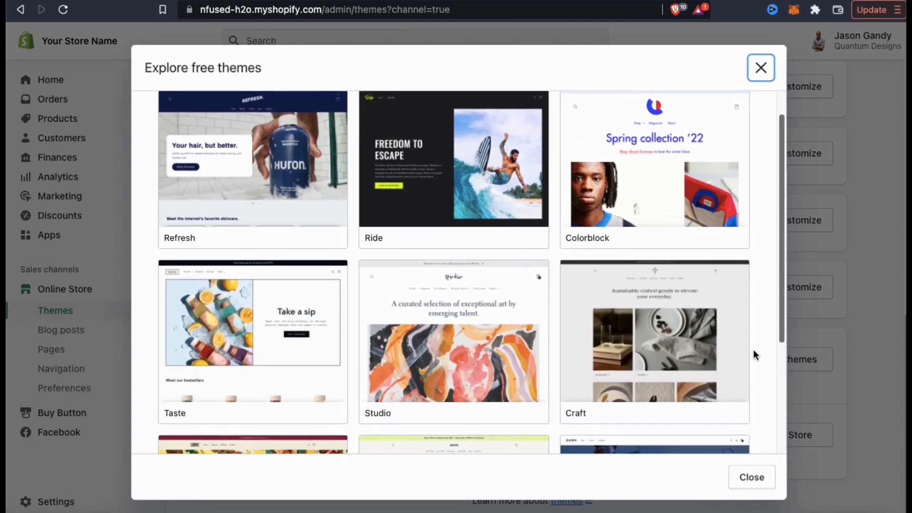
scroll(754, 350, "down", 3)
scroll(753, 349, "down", 2)
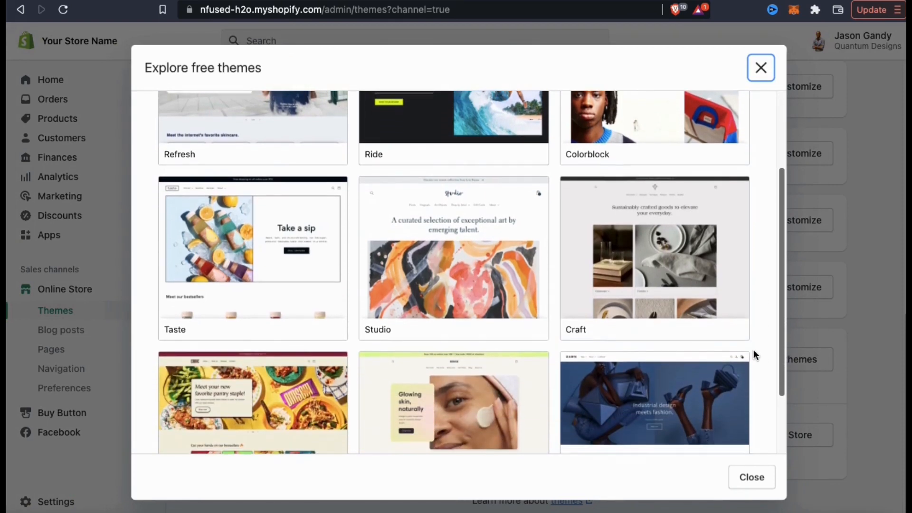
scroll(753, 349, "down", 2)
scroll(754, 352, "down", 1)
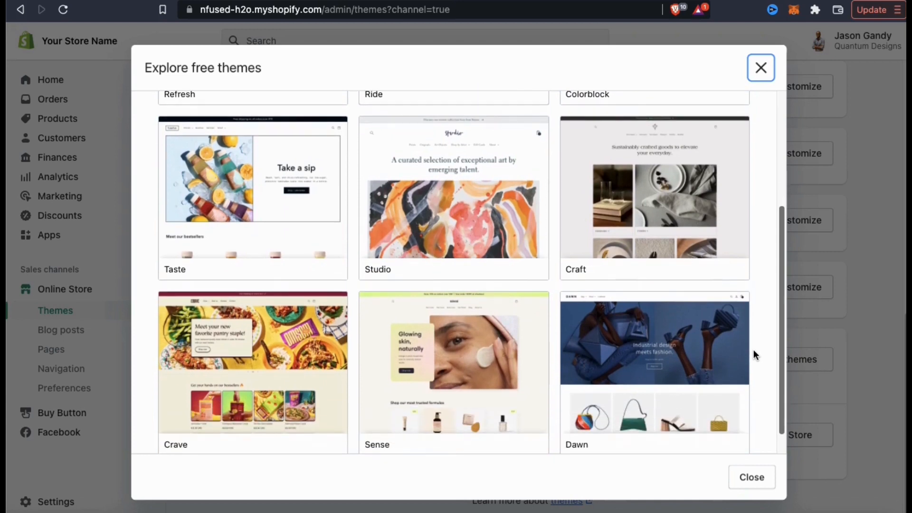
scroll(754, 353, "down", 1)
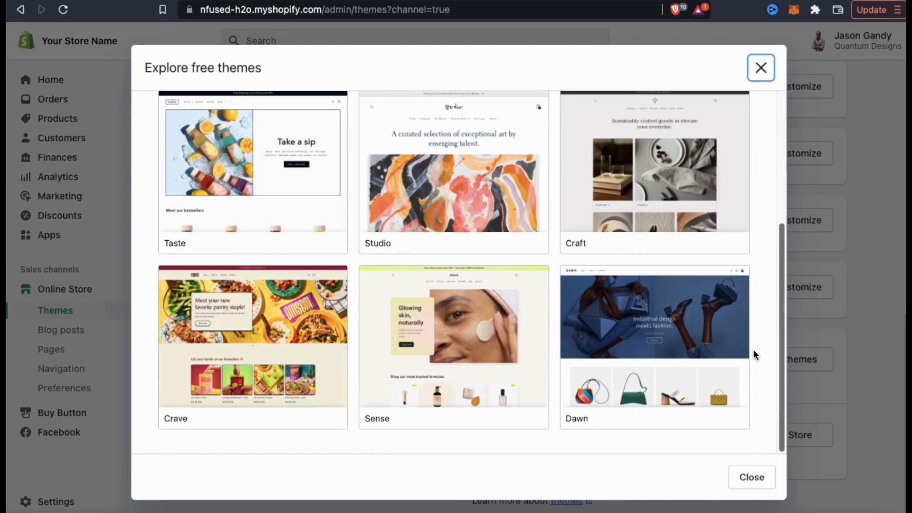
key("Escape")
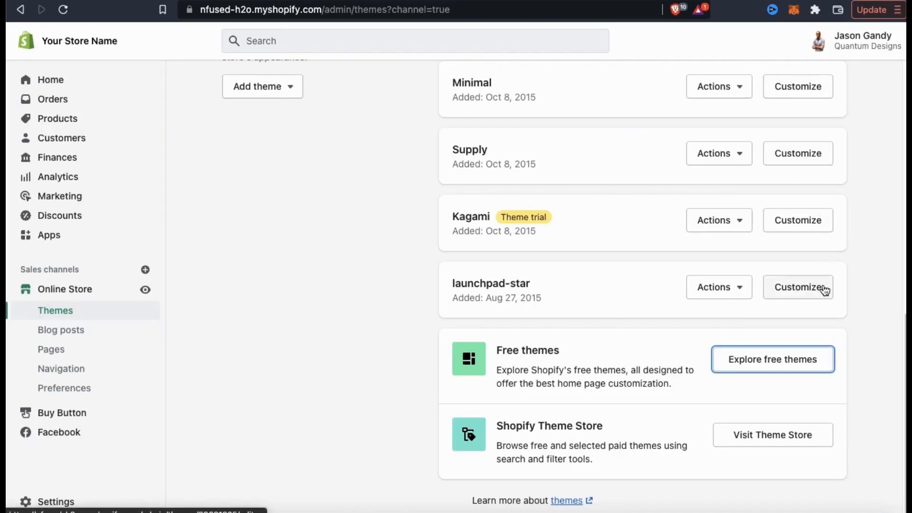
Publish the Minimal theme from the theme library as the store's live theme.
scroll(825, 290, "up", 3)
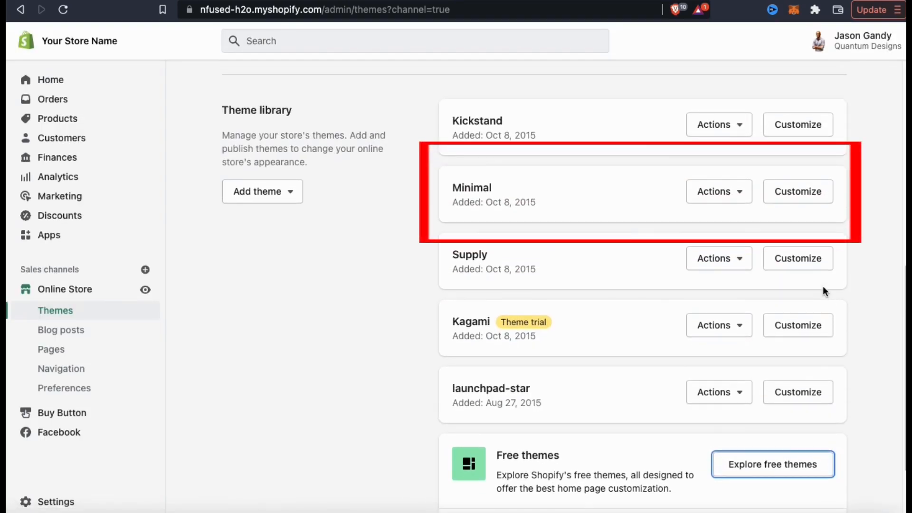
left_click(723, 197)
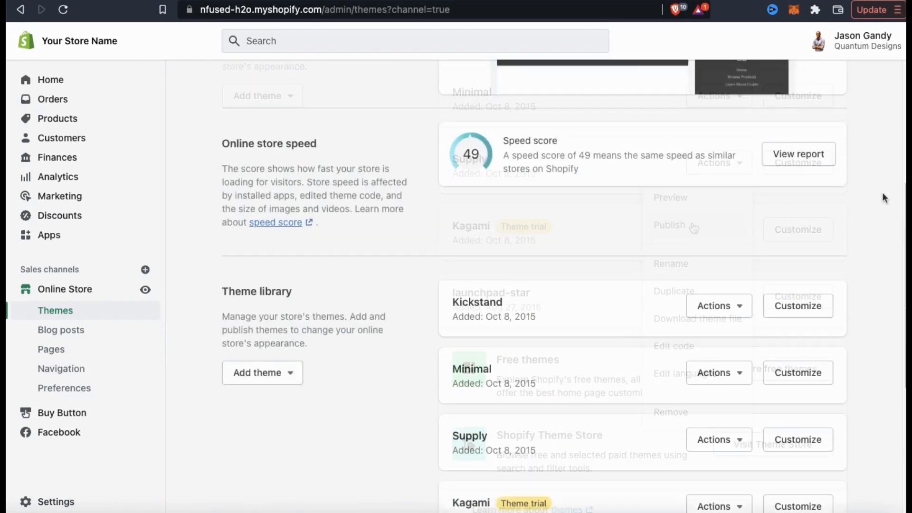
scroll(884, 197, "up", 5)
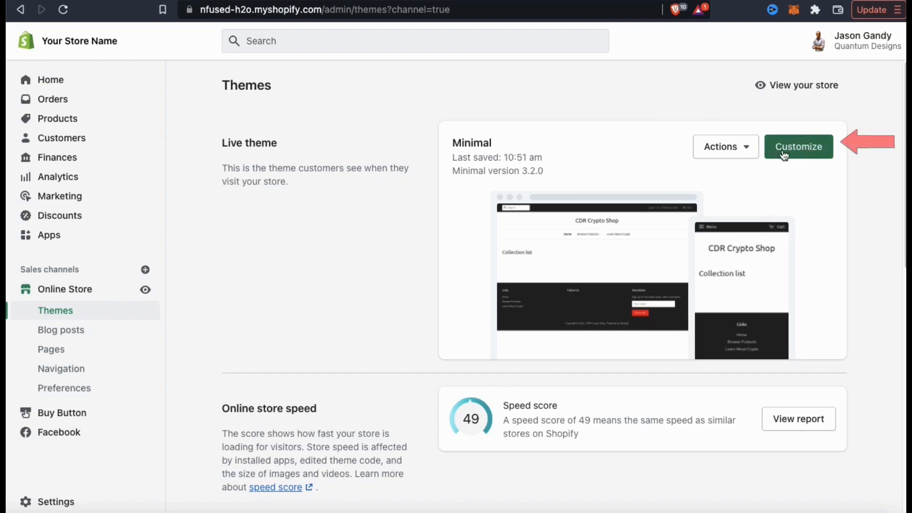
Open the live Minimal theme for customization and check the recommended logo size in its Header section settings.
left_click(805, 156)
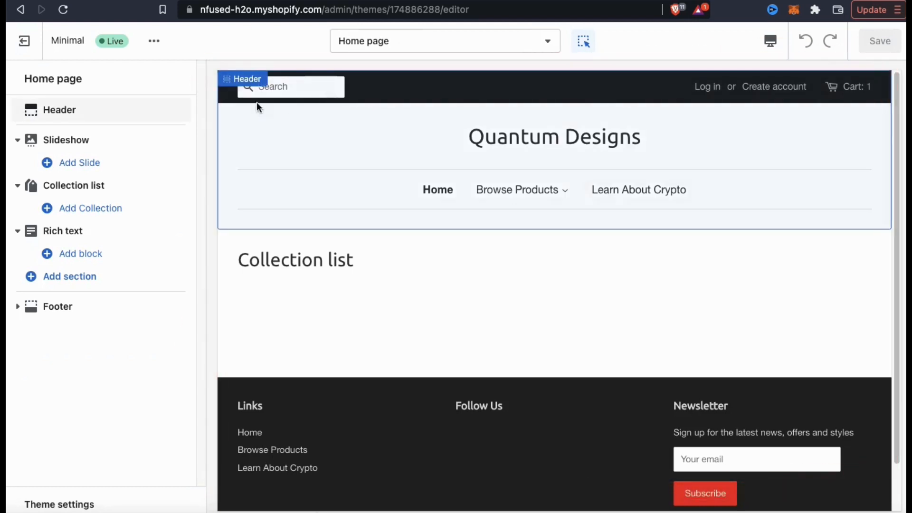
left_click(118, 114)
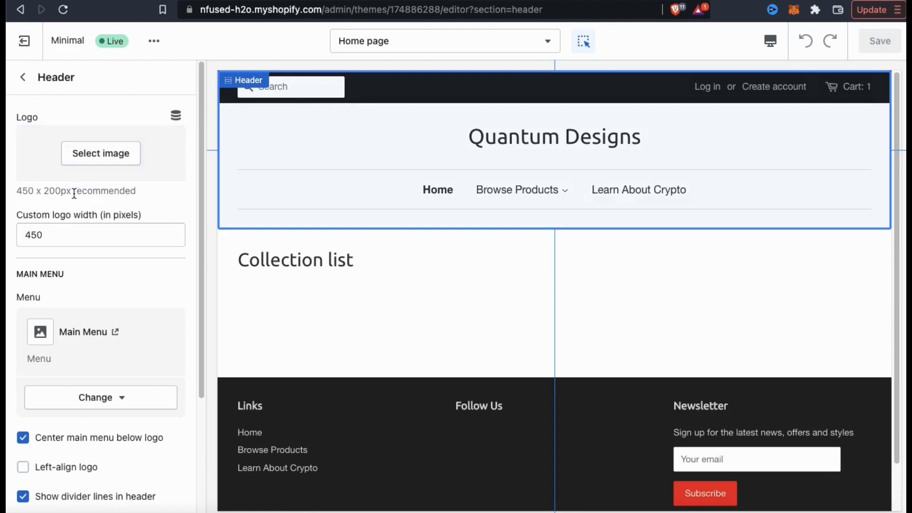
left_click_drag(70, 193, 17, 195)
left_click(13, 193)
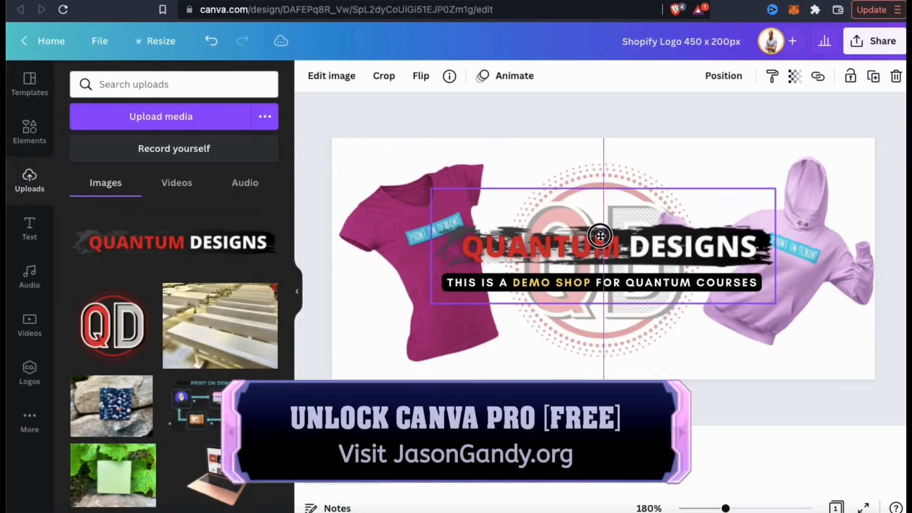
Switch to Canva and enlarge and center the Quantum Designs banner text in the Shopify Logo 450 x 200px design.
left_click_drag(431, 188, 370, 162)
left_click_drag(569, 233, 599, 239)
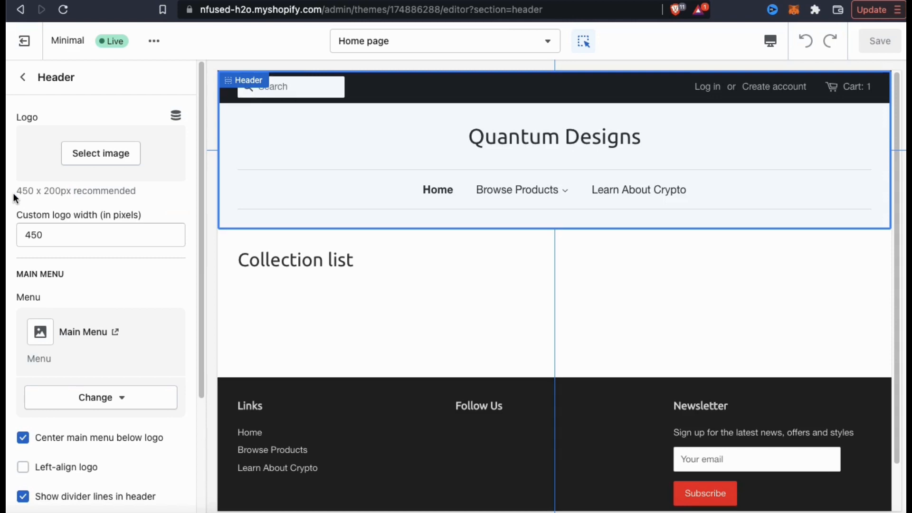
Return to the Shopify theme editor and upload Shopify Logo 450 x 200px.png from the QD Graphics folder as the header logo.
left_click(105, 165)
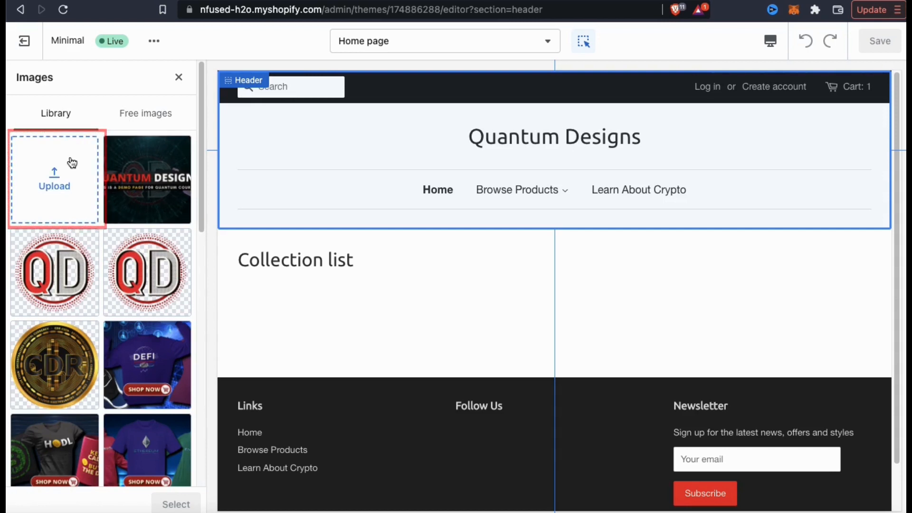
left_click(54, 180)
left_click(494, 257)
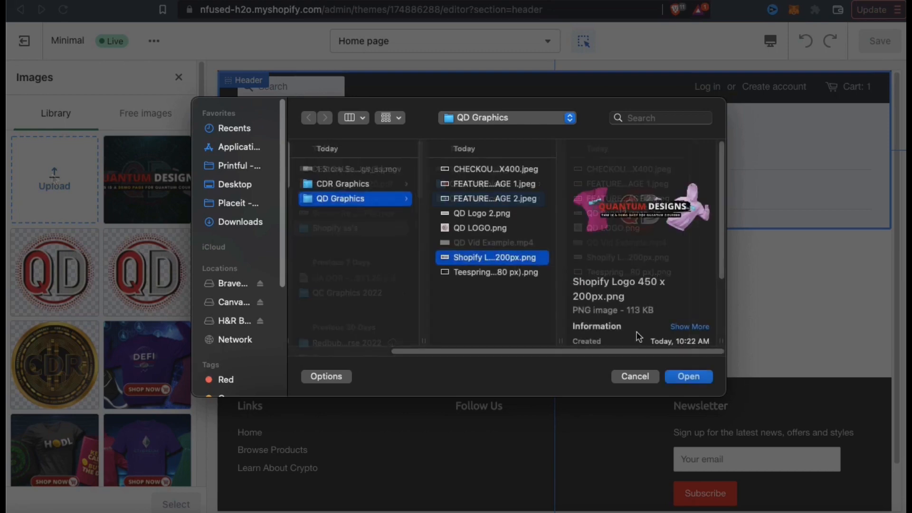
left_click(677, 375)
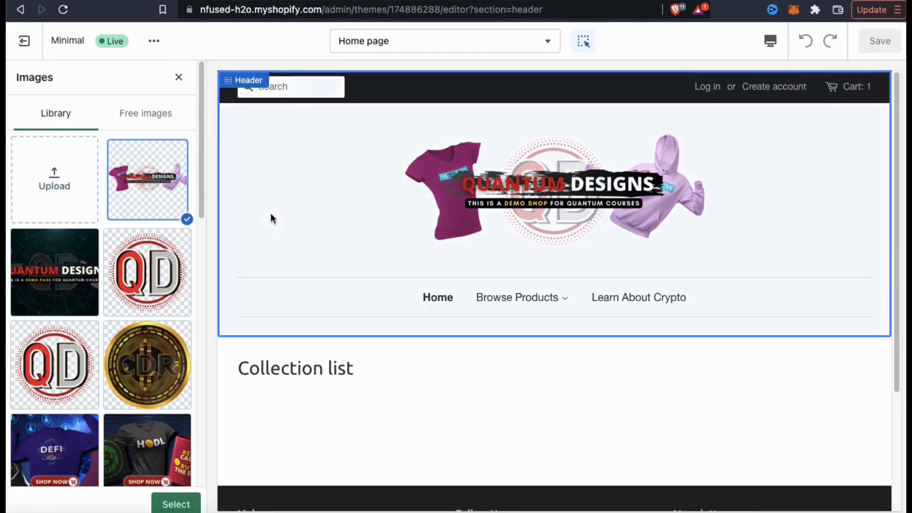
left_click(177, 505)
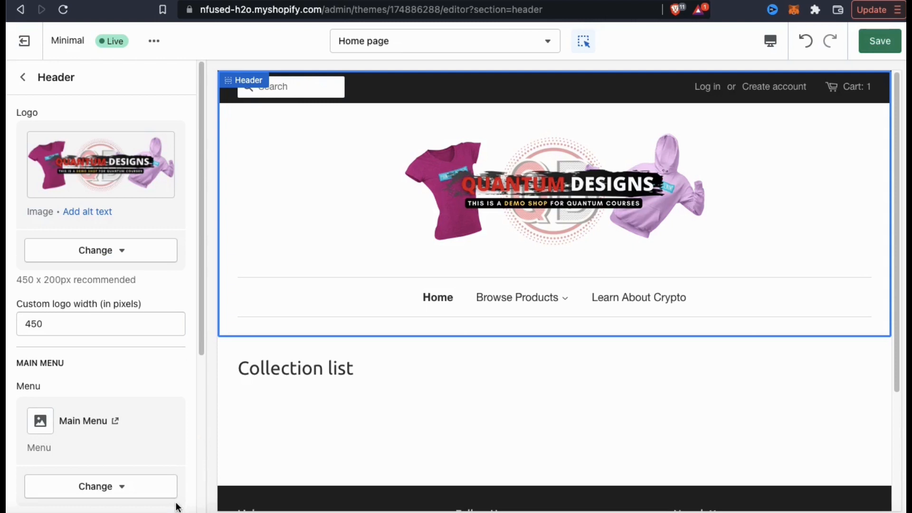
Give the header logo the alt text "Welcome To Quantum Designs!" and save it.
left_click(92, 214)
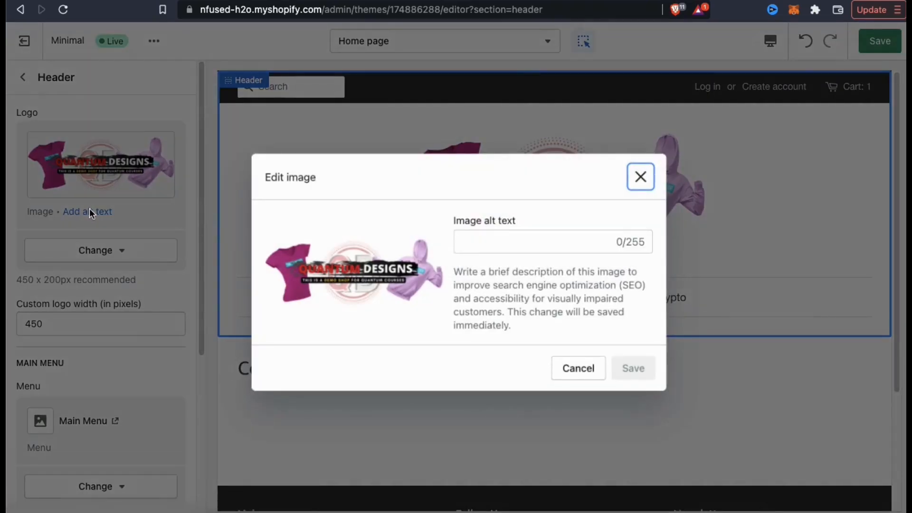
left_click(474, 241)
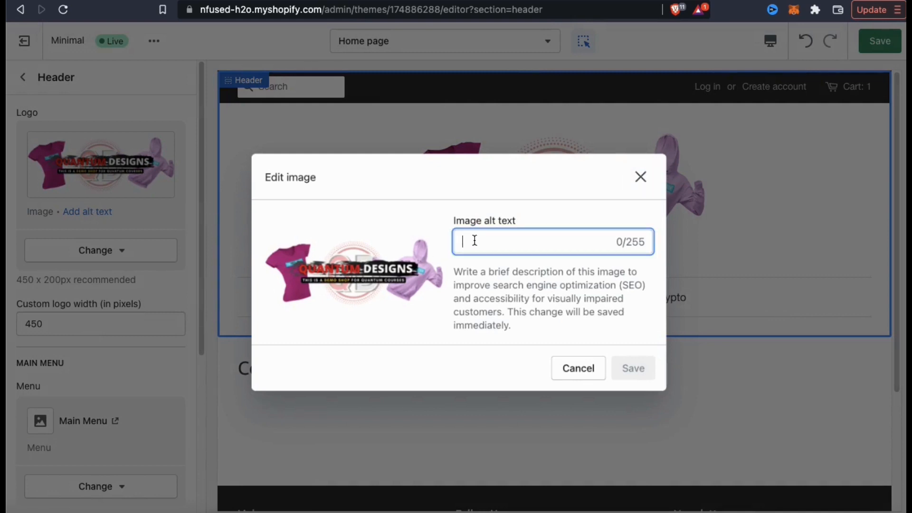
type("Welcomc")
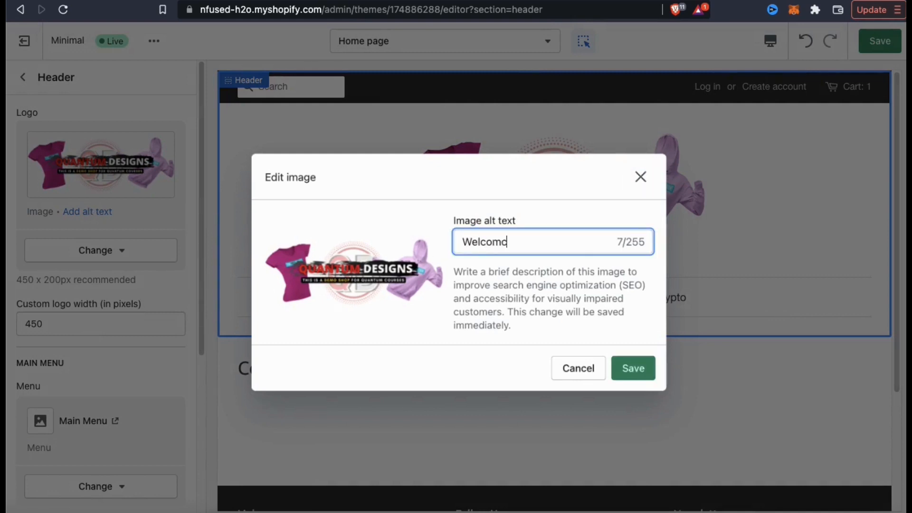
key("BackSpace")
type("e To Quantum")
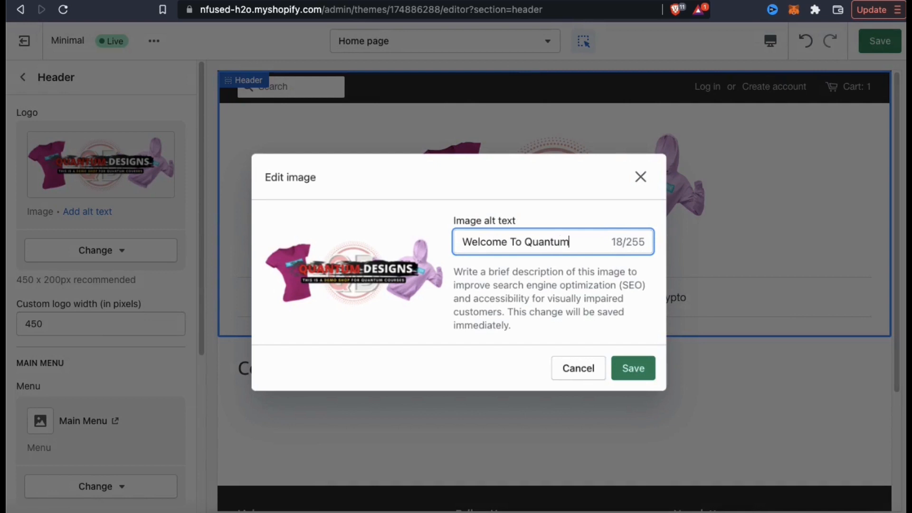
type(" Designs!")
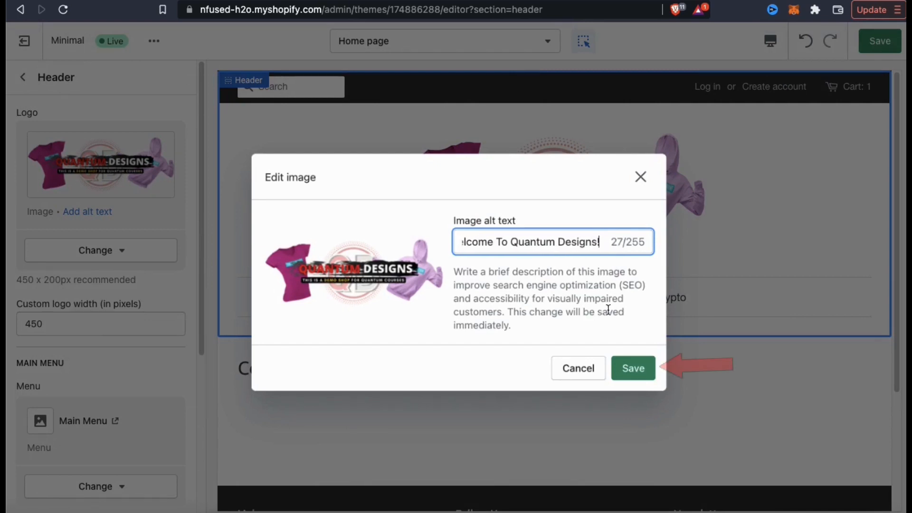
left_click(653, 375)
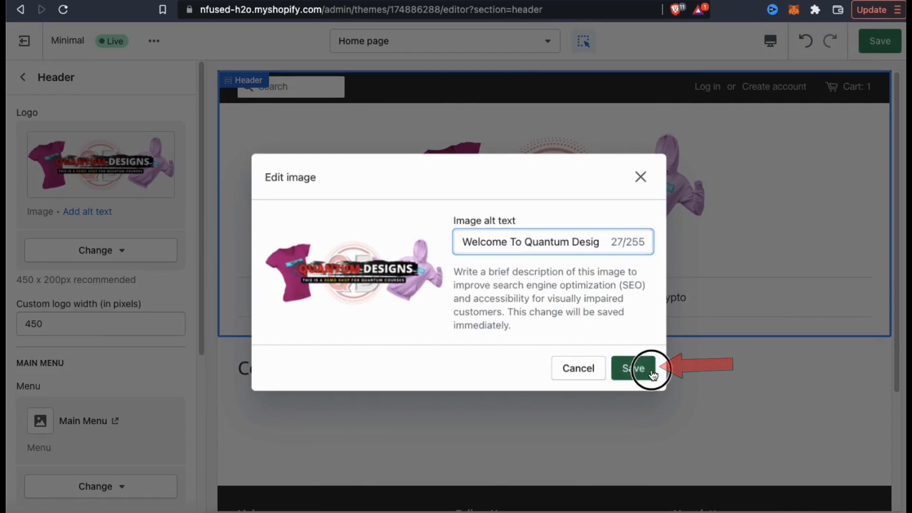
Start creating a new navigation menu from the header's main menu settings and title it "My Menu".
scroll(186, 304, "down", 5)
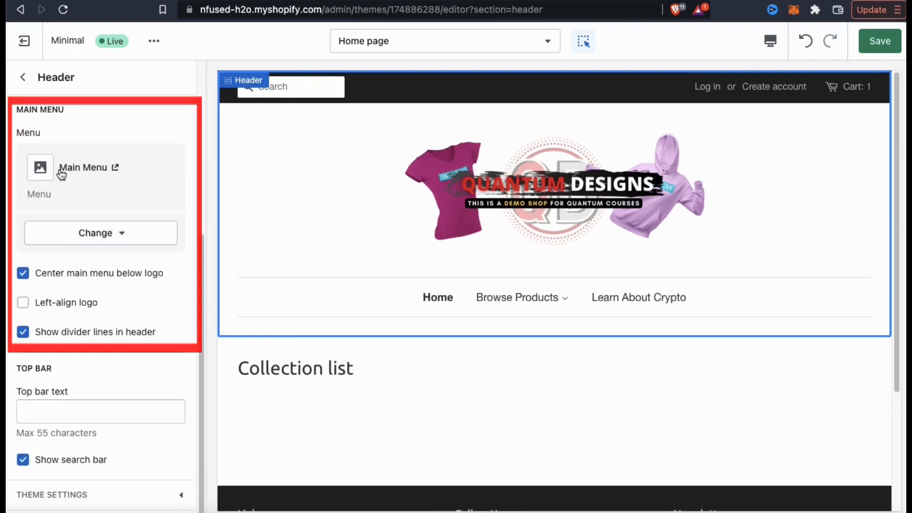
left_click(102, 231)
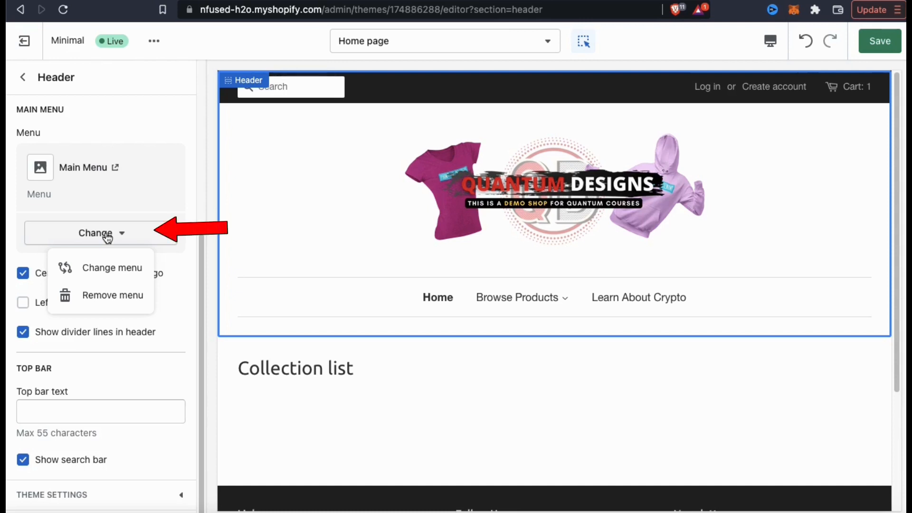
left_click(110, 265)
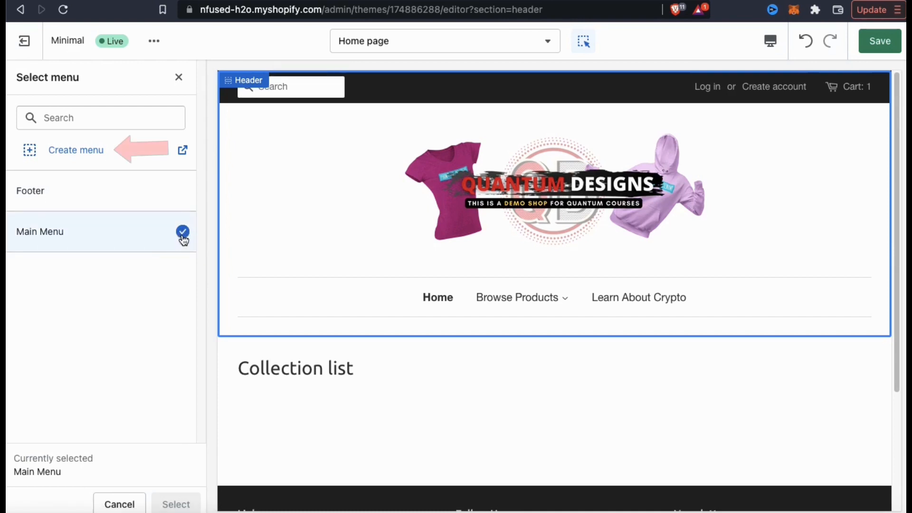
left_click(123, 155)
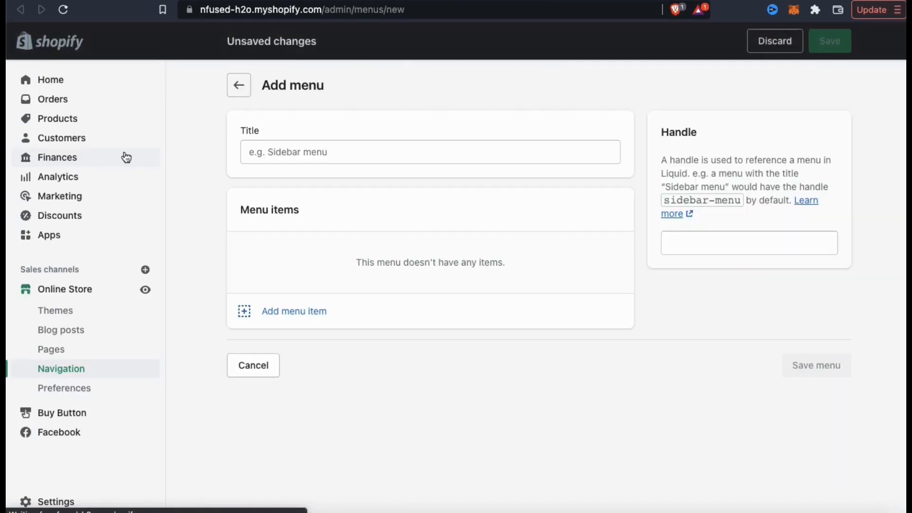
left_click(294, 157)
type("My Menu")
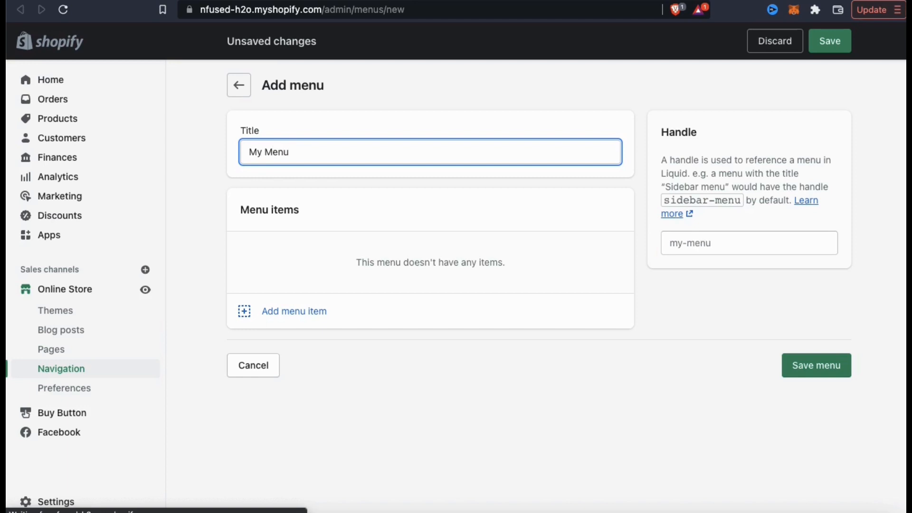
Add menu items to My Menu: Home linked to the home page, Products, and Collections linked to all collections.
left_click(292, 313)
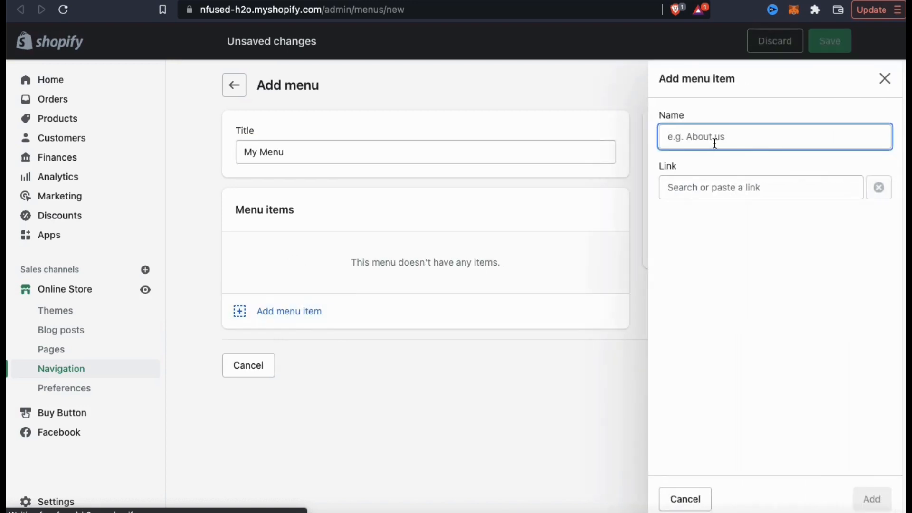
type("Home")
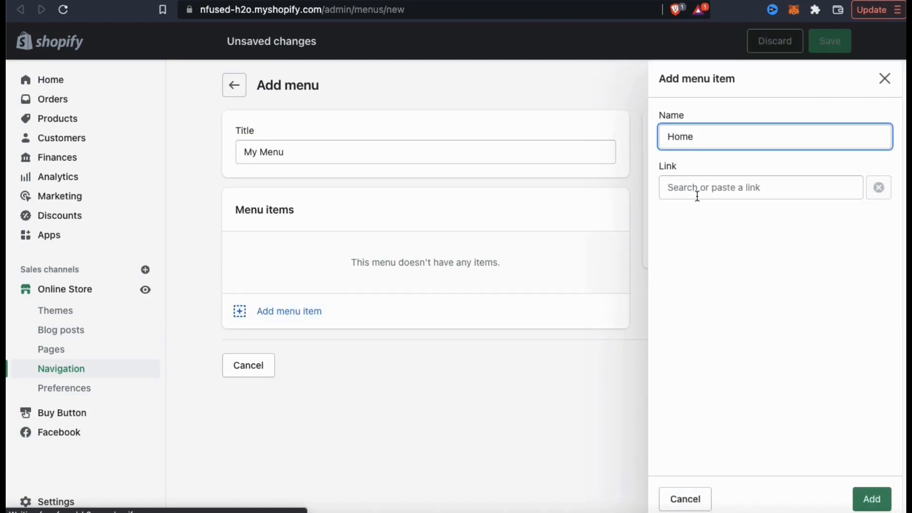
left_click(698, 190)
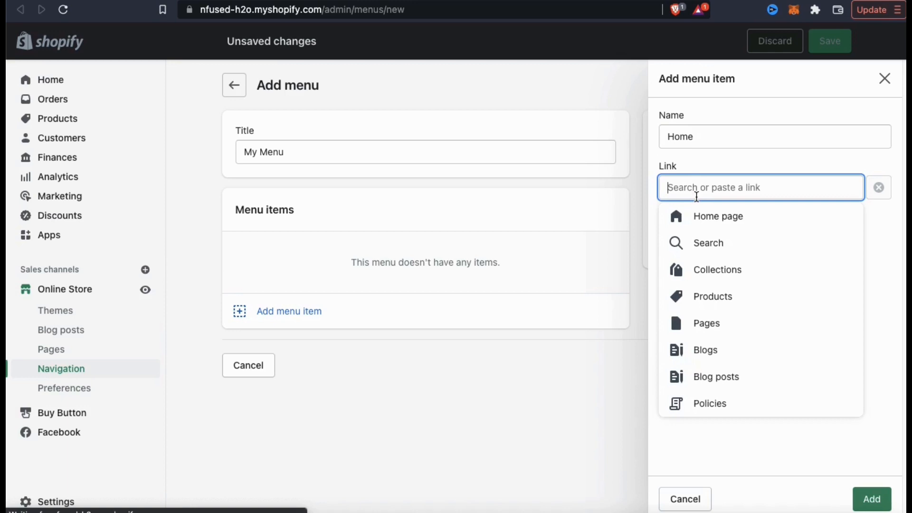
left_click(711, 220)
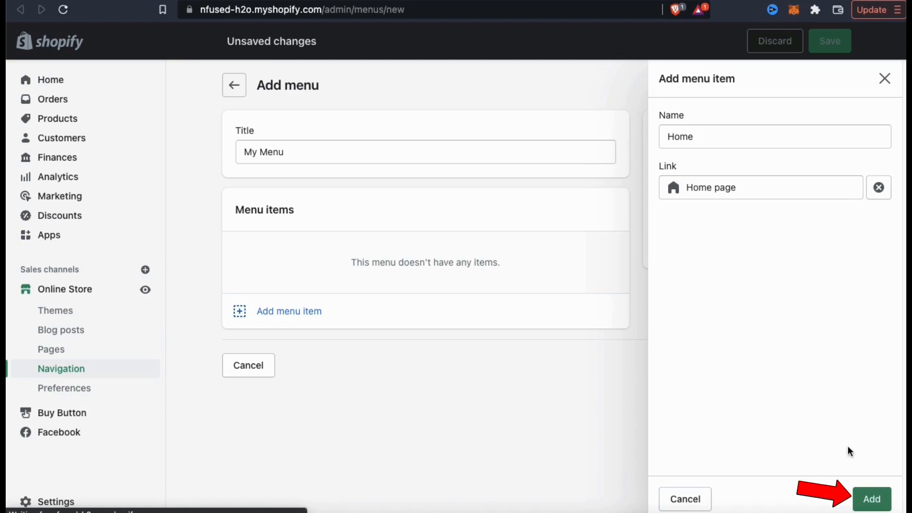
left_click(864, 499)
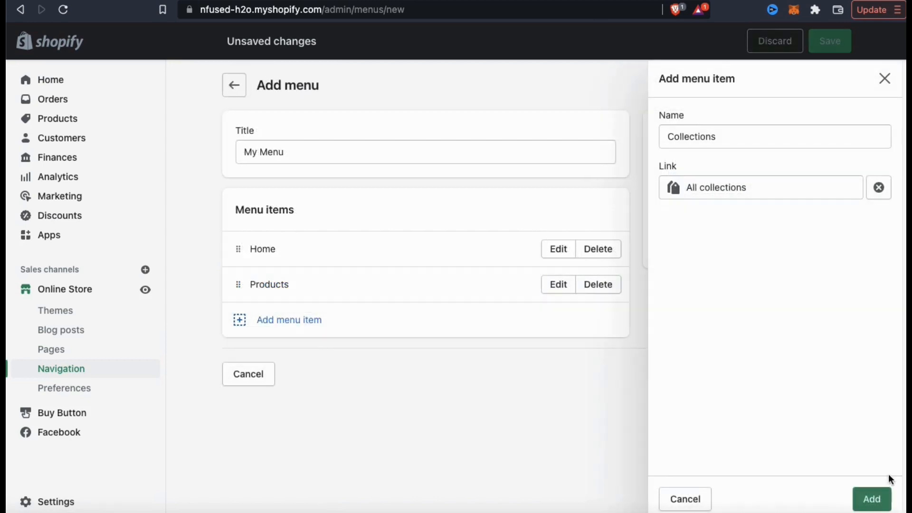
left_click(871, 499)
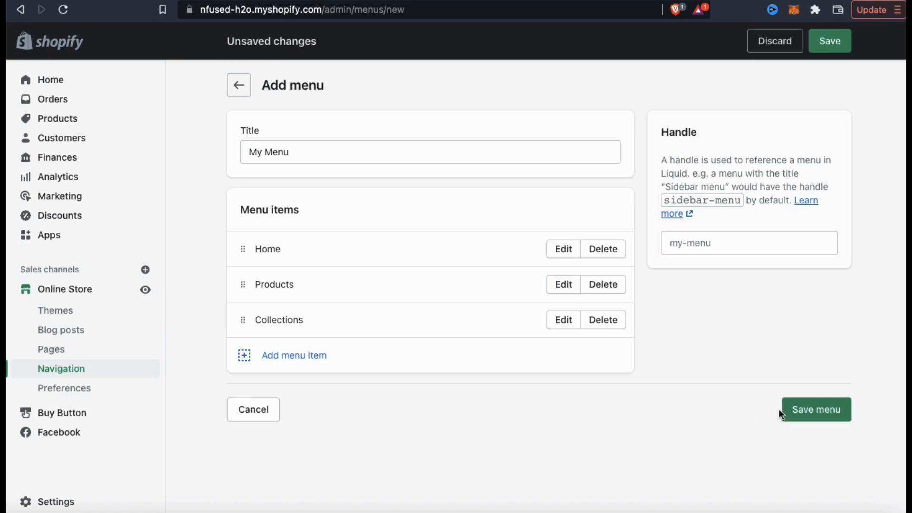
Save My Menu and assign it as the header's main menu in place of Main Menu.
left_click(810, 416)
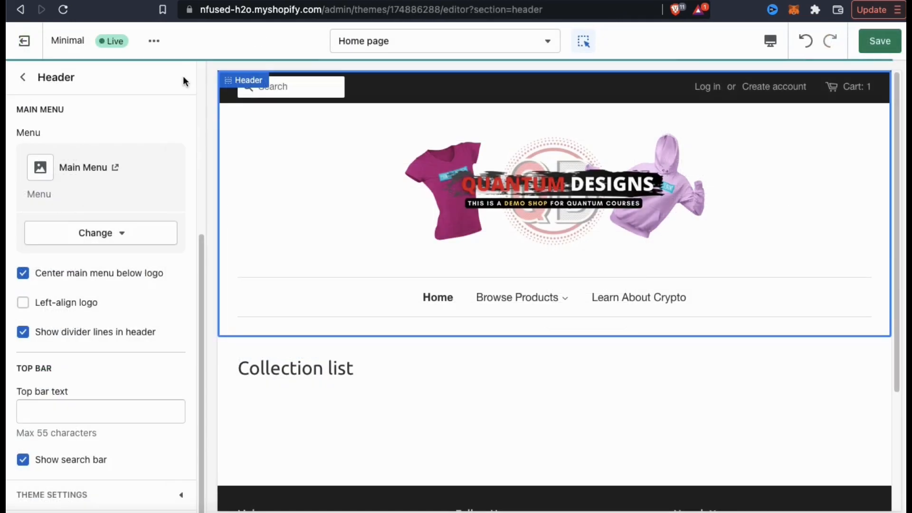
left_click(92, 241)
left_click(98, 266)
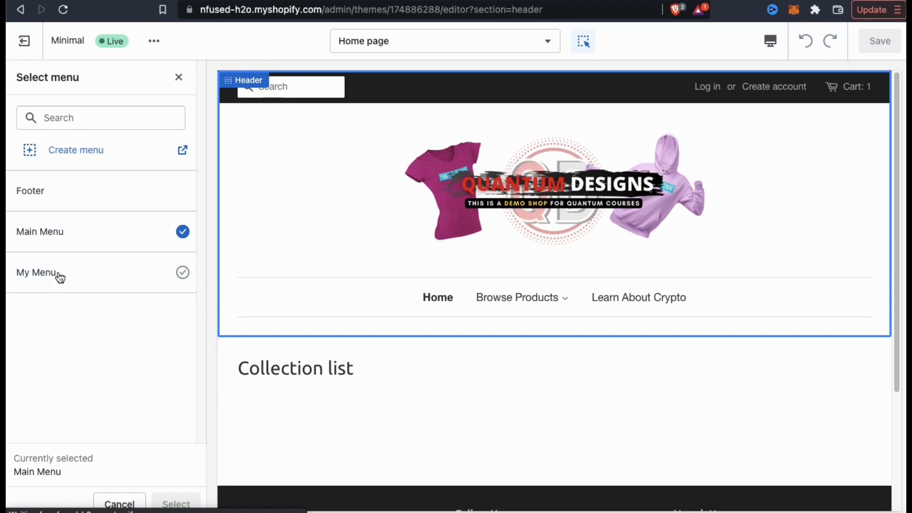
left_click(182, 274)
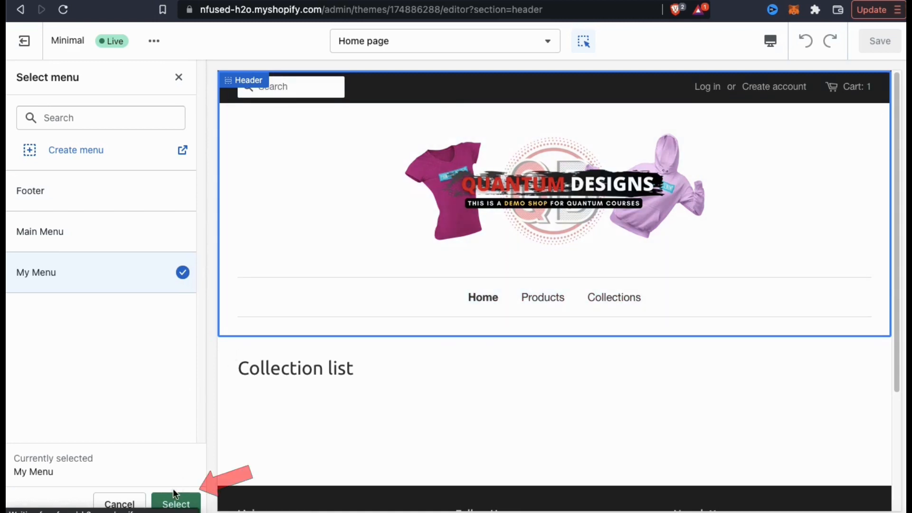
left_click(176, 504)
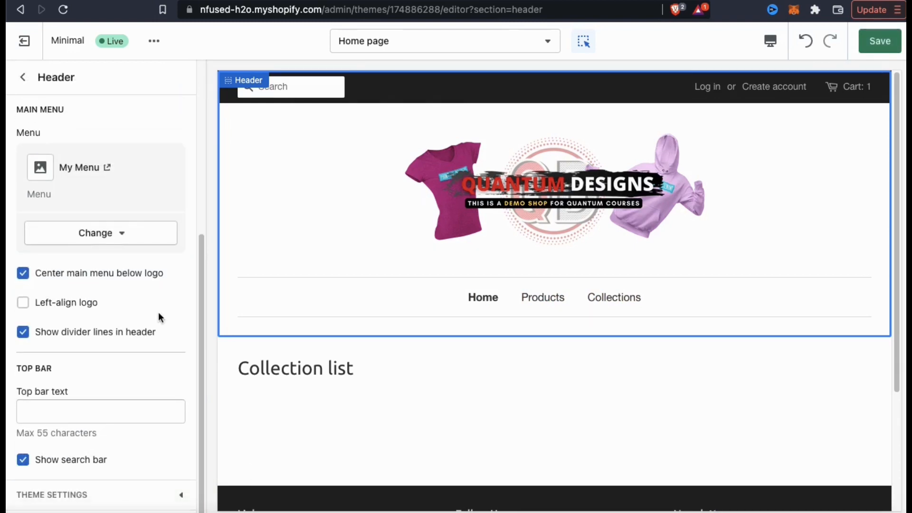
Set the header's top bar text to "Shop Top Apparel & Accessories".
left_click(134, 415)
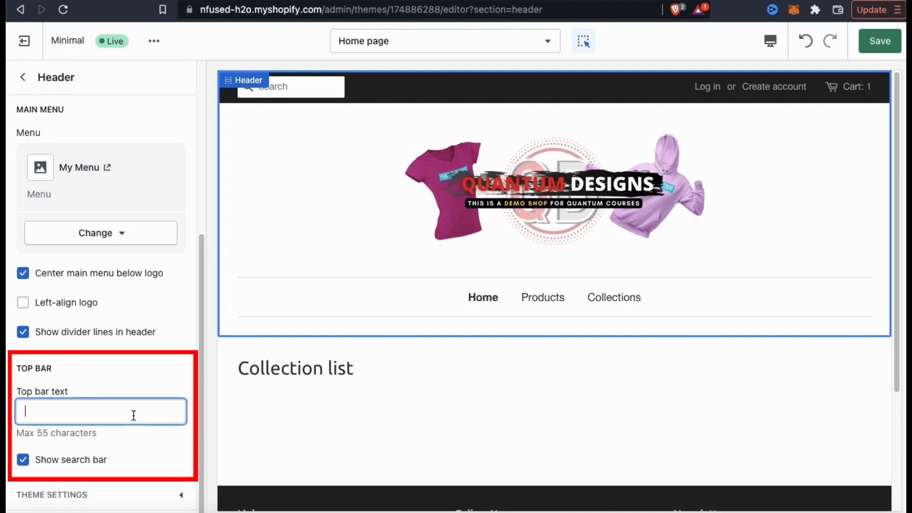
type("Sho")
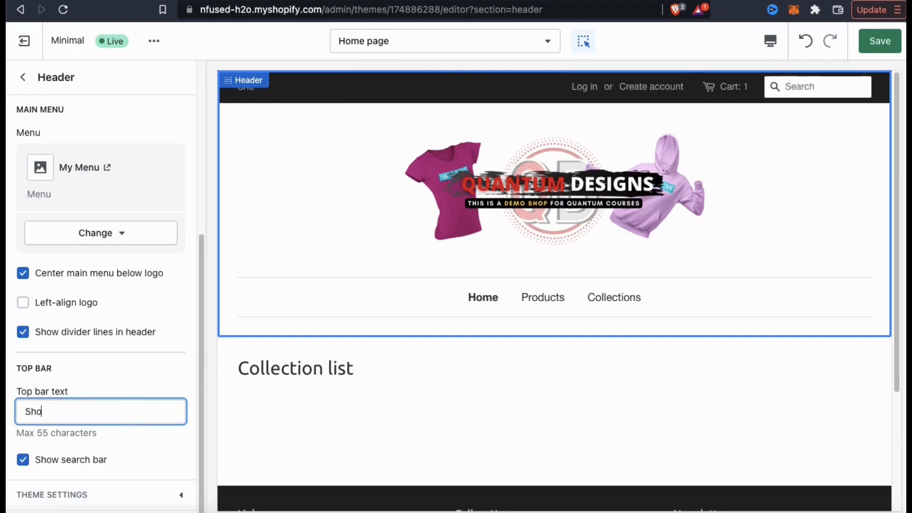
type("p Top Appar")
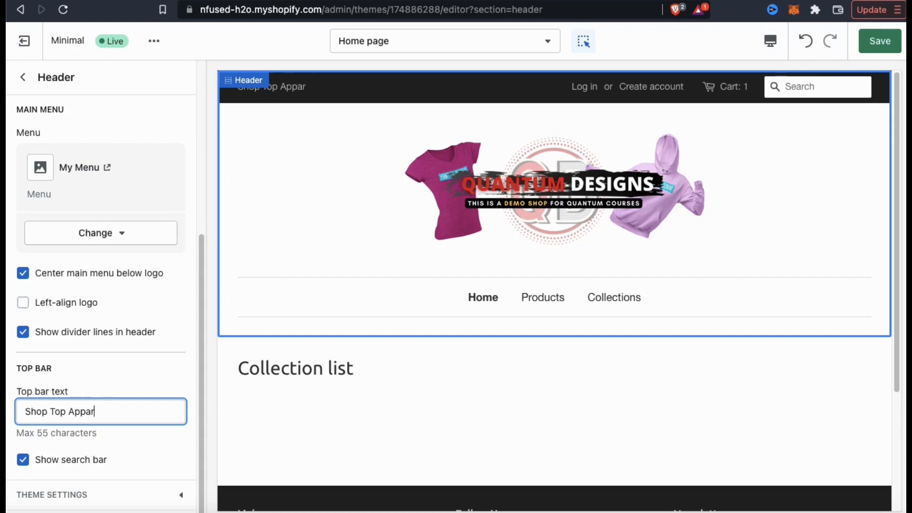
type("el & Accessories")
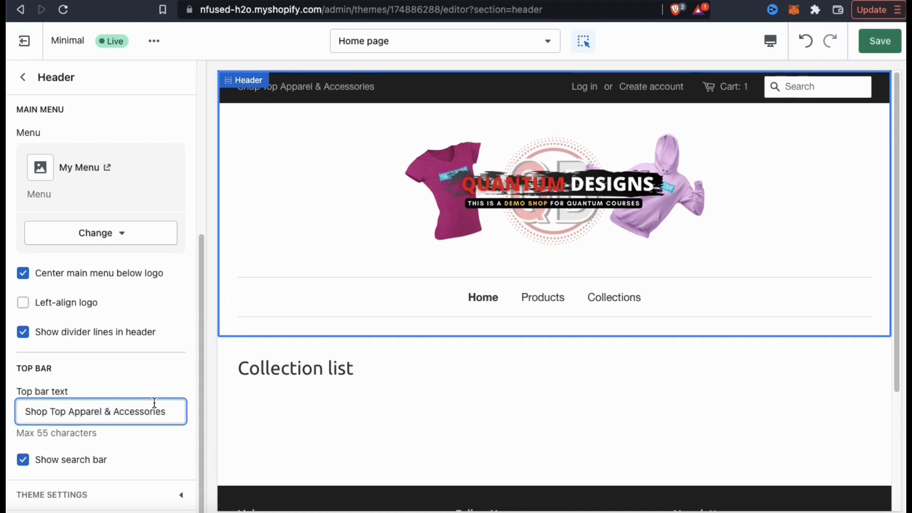
left_click(195, 402)
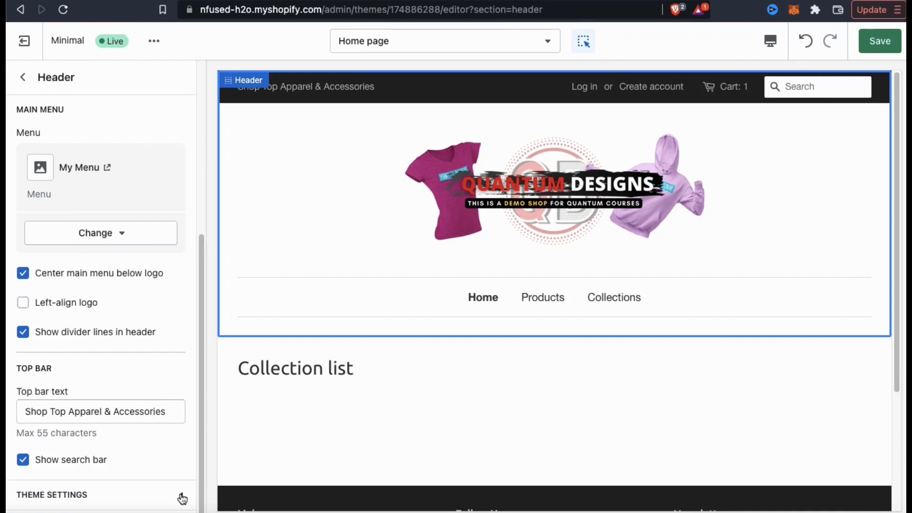
Set the theme's lines and borders color to #CD0000, save the changes, and leave the header settings.
scroll(181, 497, "down", 1)
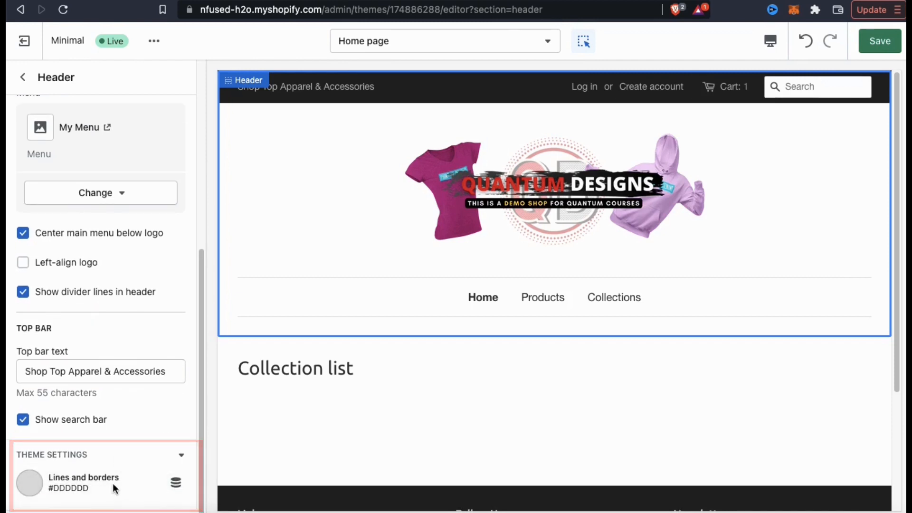
left_click(30, 483)
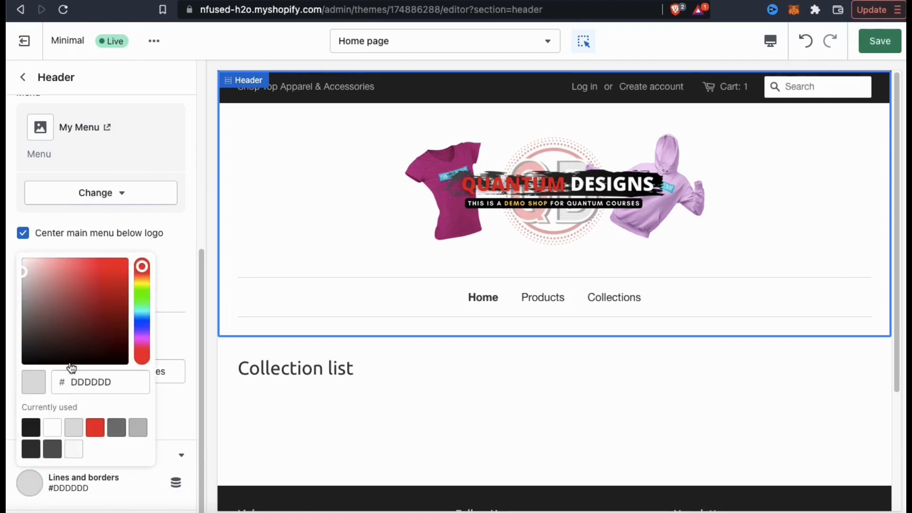
left_click(111, 279)
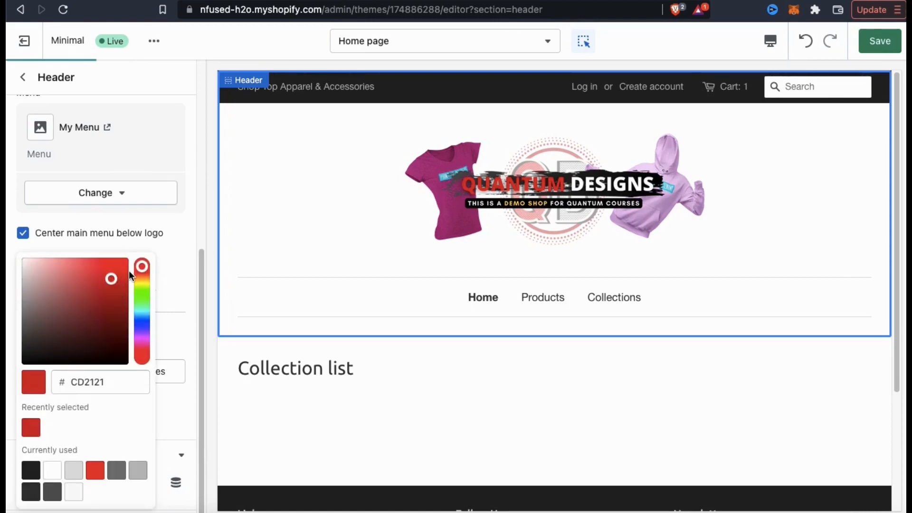
left_click(128, 279)
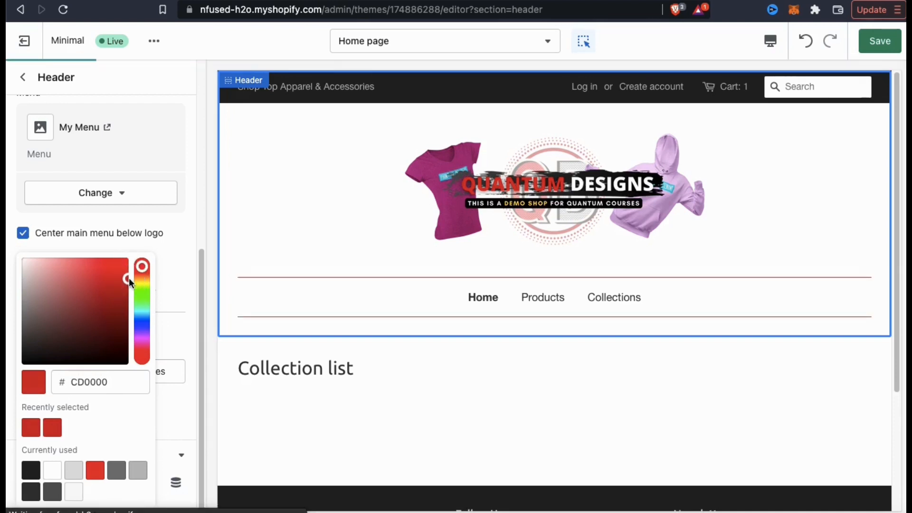
left_click(179, 331)
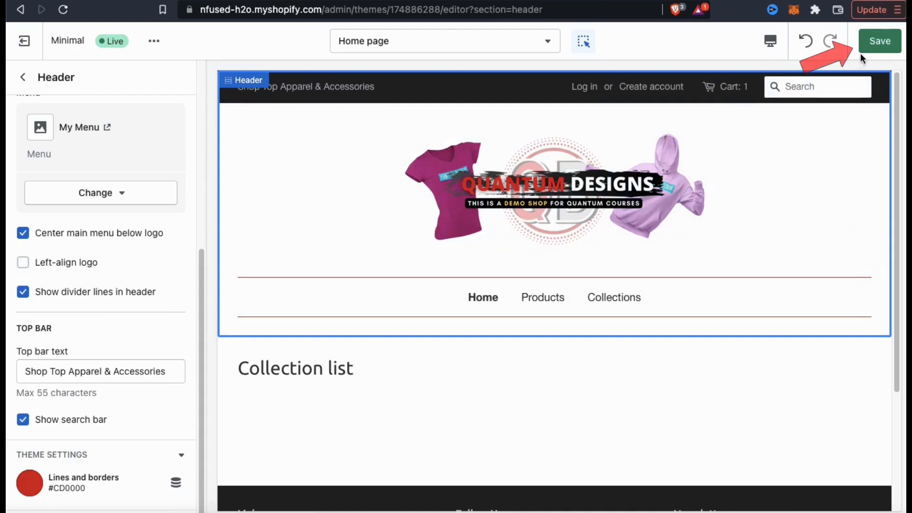
left_click(883, 42)
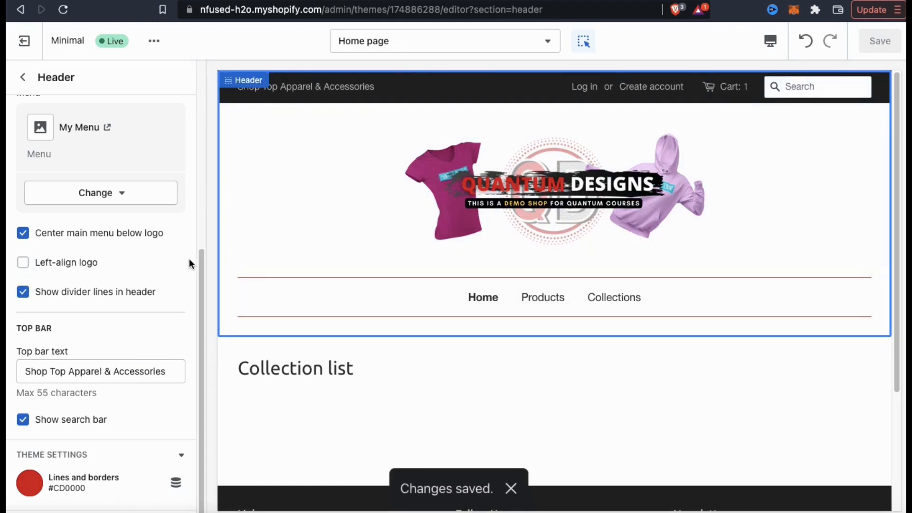
scroll(176, 162, "up", 7)
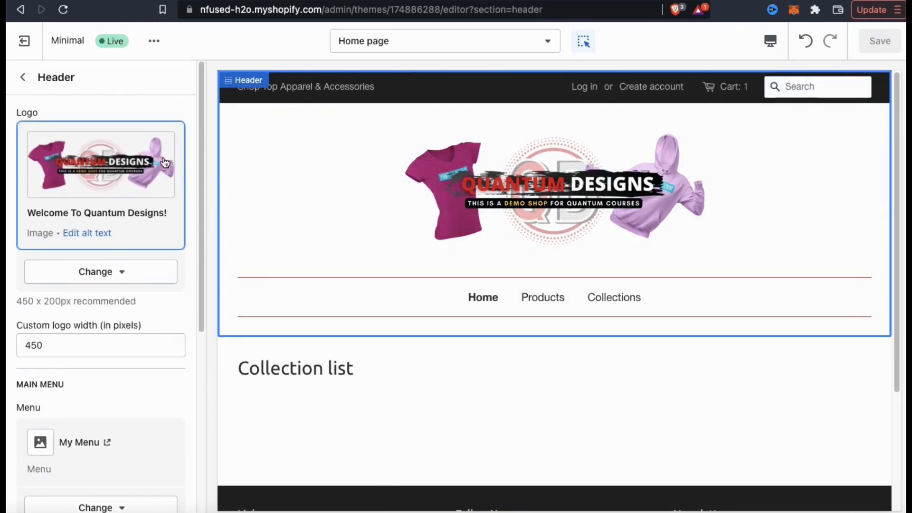
left_click(25, 80)
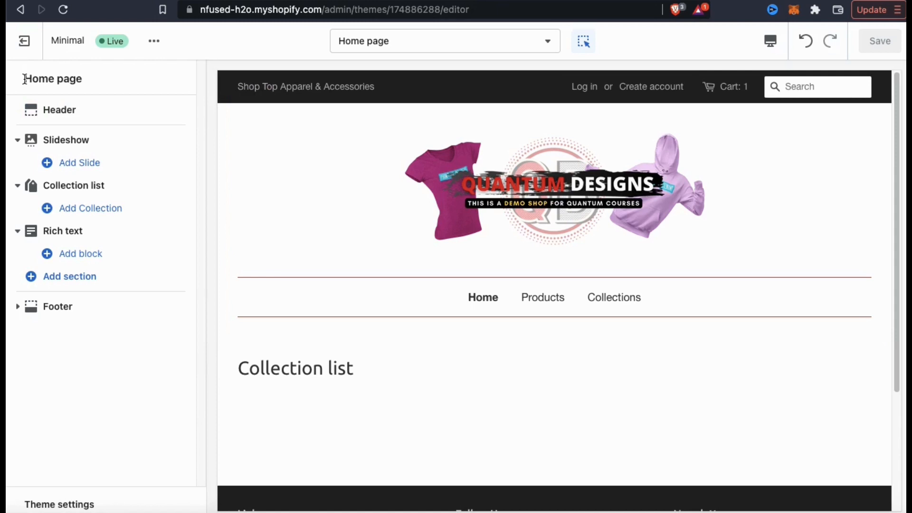
Hide the Slideshow section on the home page and show it again.
mouse_move(58, 143)
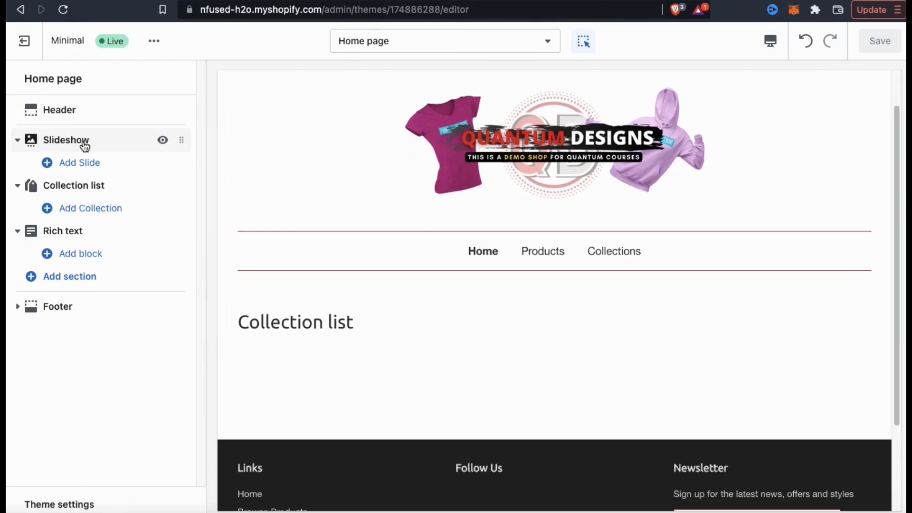
left_click(163, 142)
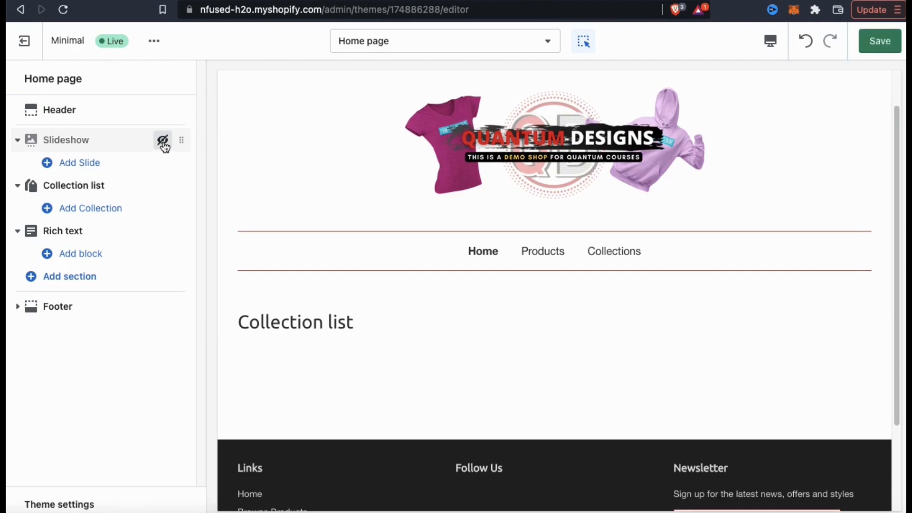
left_click(163, 142)
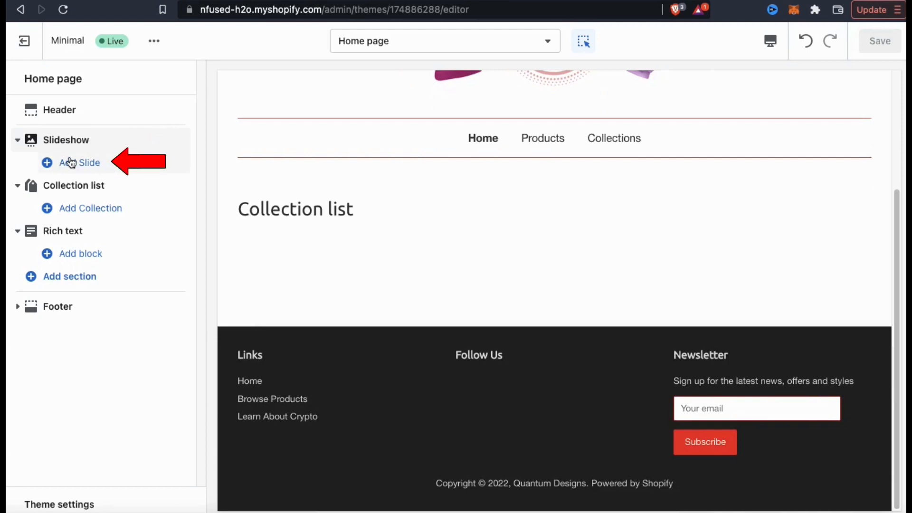
Add a slide to the home page's Slideshow section and open its settings.
left_click(85, 166)
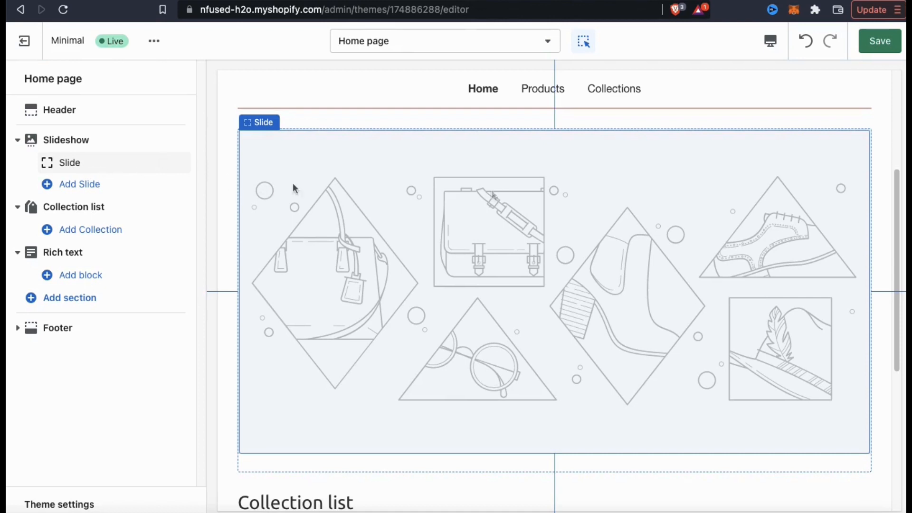
left_click(540, 236)
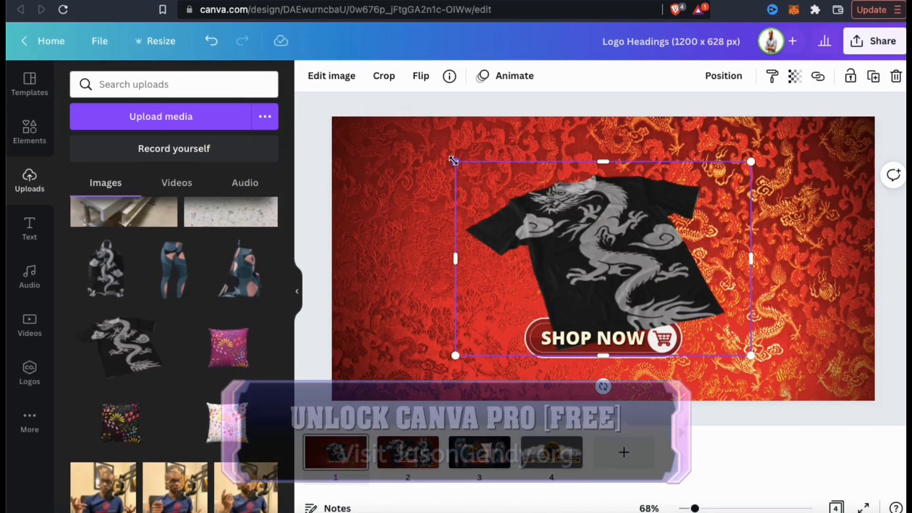
In the Canva design, enlarge the dragon T-shirt, place it behind the Shop Now button, and add the dragon backpack beside it.
left_click_drag(455, 162, 361, 99)
left_click_drag(544, 248, 526, 280)
left_click(724, 76)
left_click(685, 124)
left_click(103, 273)
left_click_drag(708, 149, 694, 415)
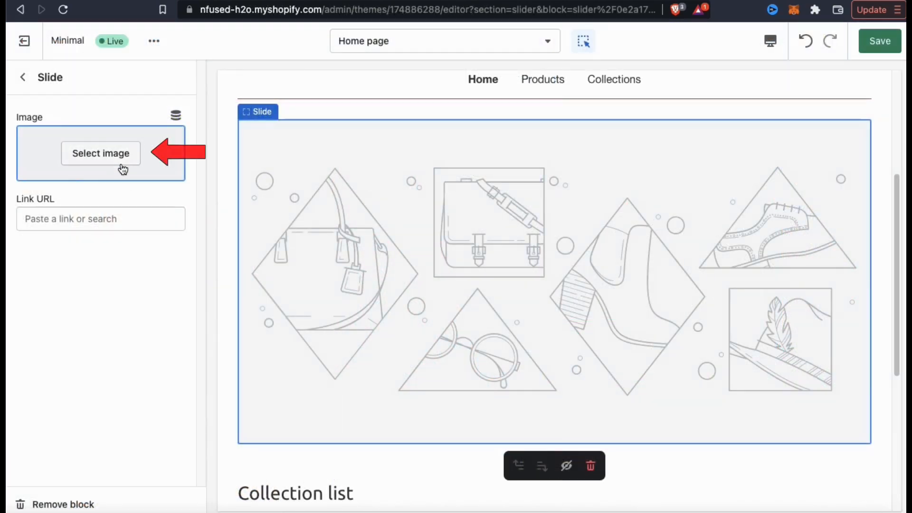
Back in the Shopify theme editor, upload the JPEG ending in "AGE 1" from the QD Graphics folder as the slide's image.
left_click(115, 160)
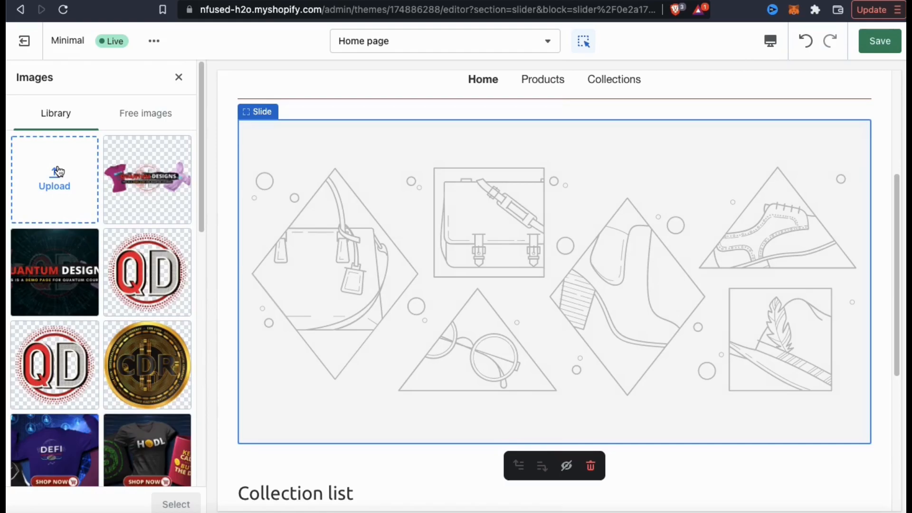
left_click(58, 172)
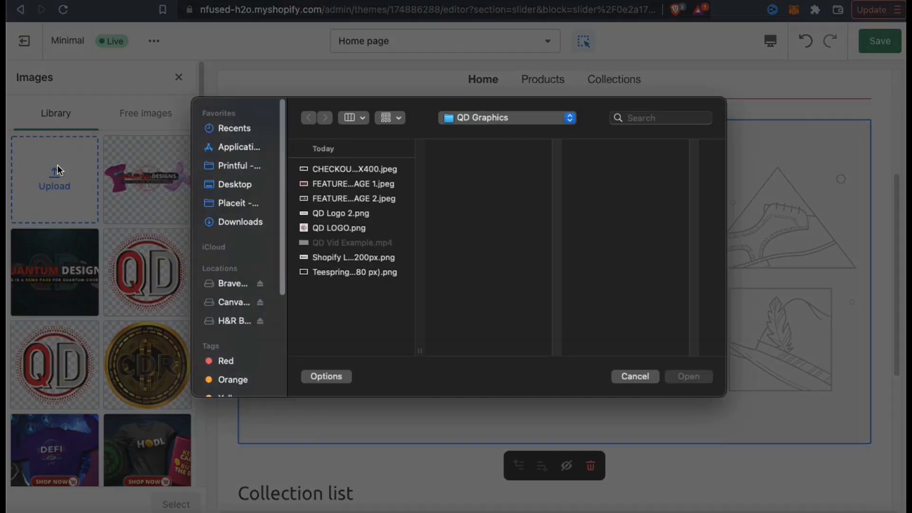
double_click(334, 184)
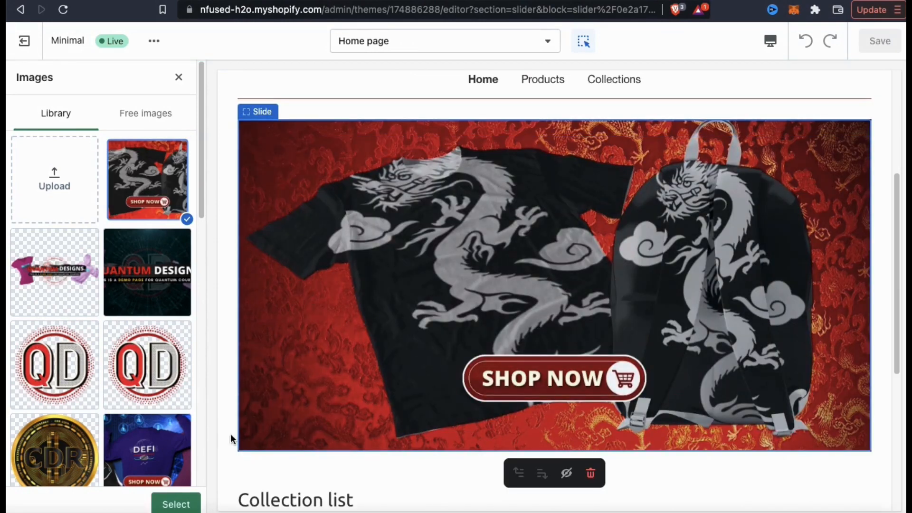
left_click(176, 505)
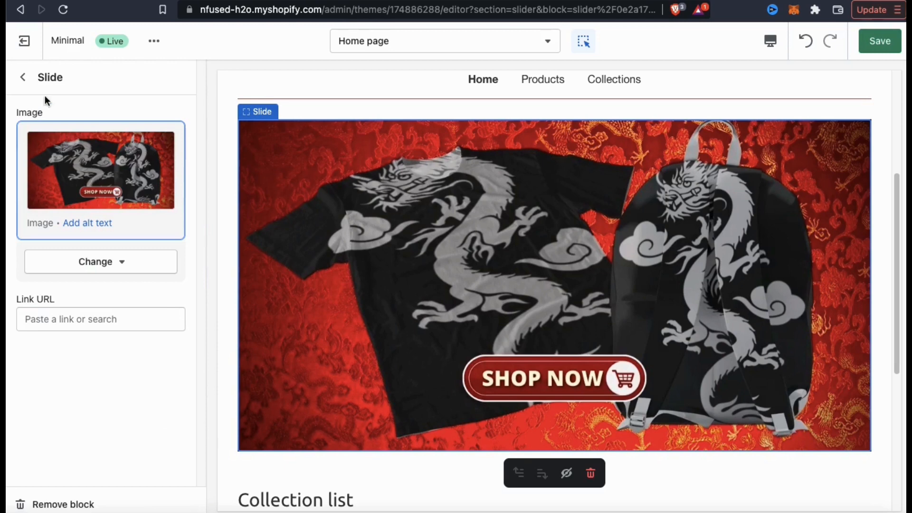
left_click(23, 78)
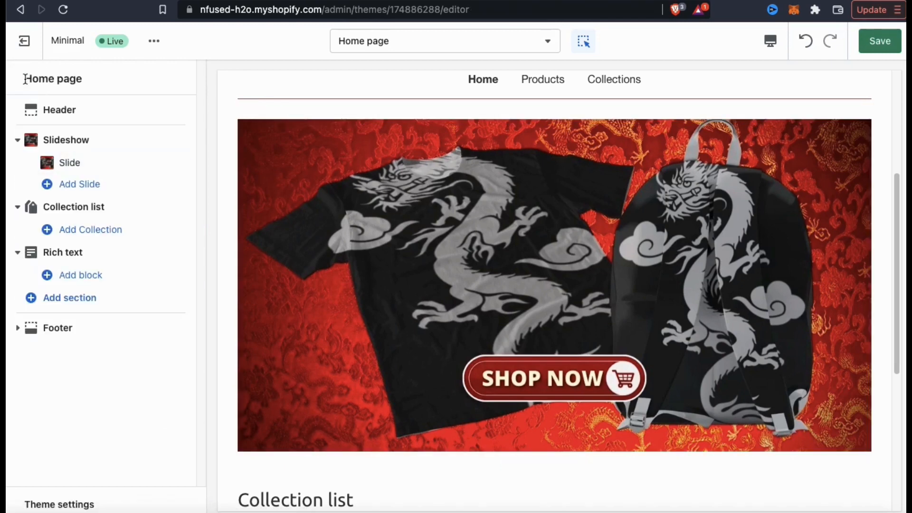
Add a second slide using the leggings, pillows and backpack Shop Now banner, and save the theme.
left_click(72, 185)
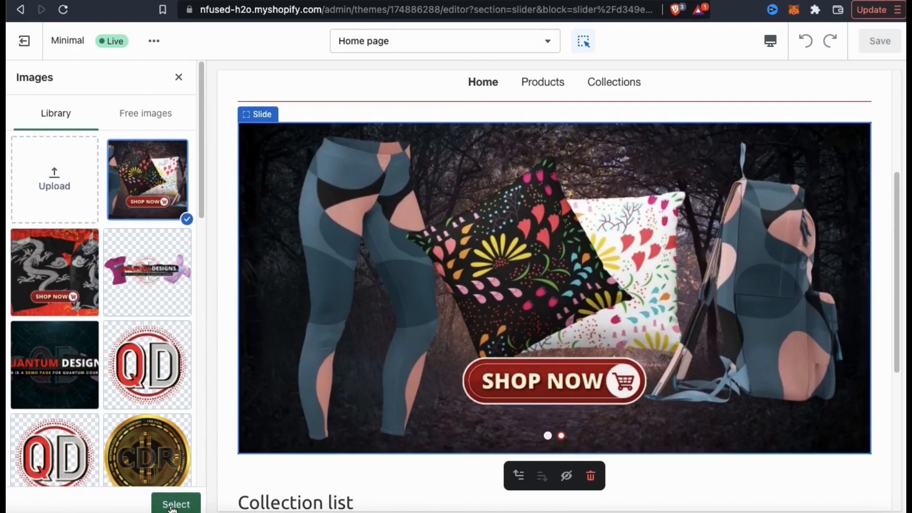
left_click(176, 506)
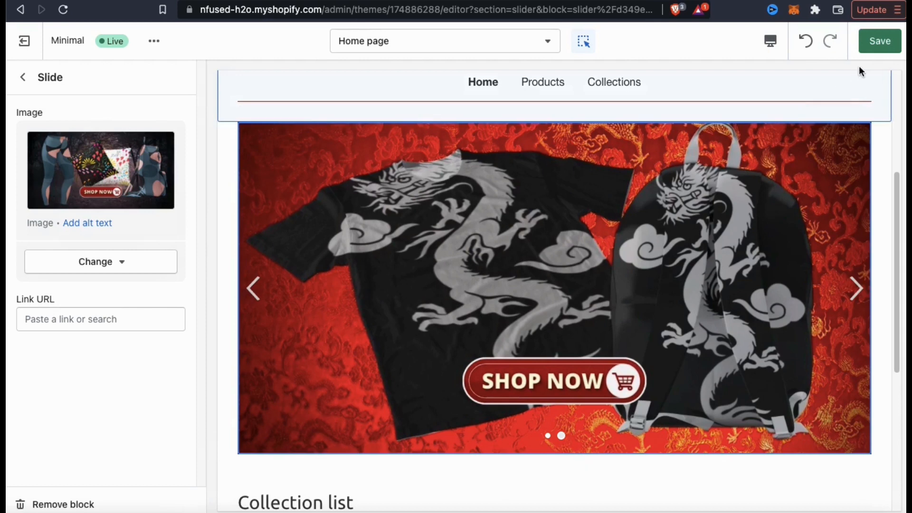
left_click(881, 42)
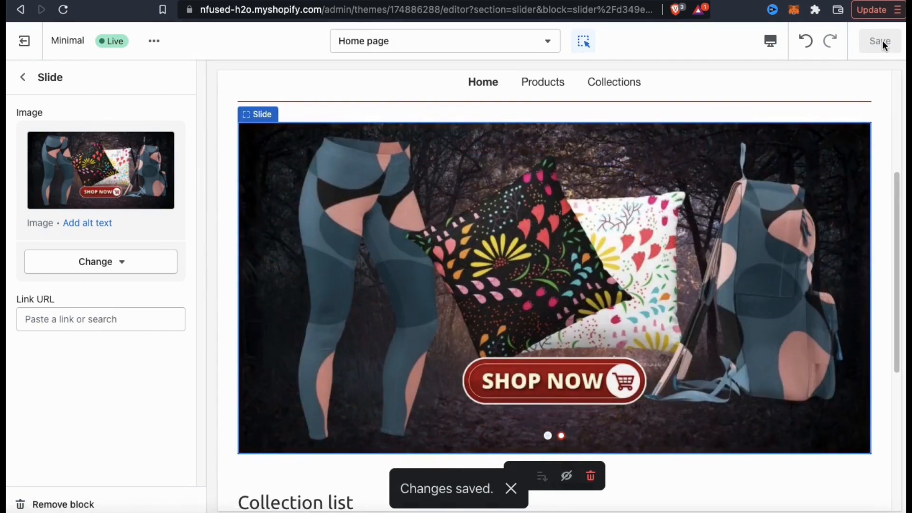
left_click(23, 77)
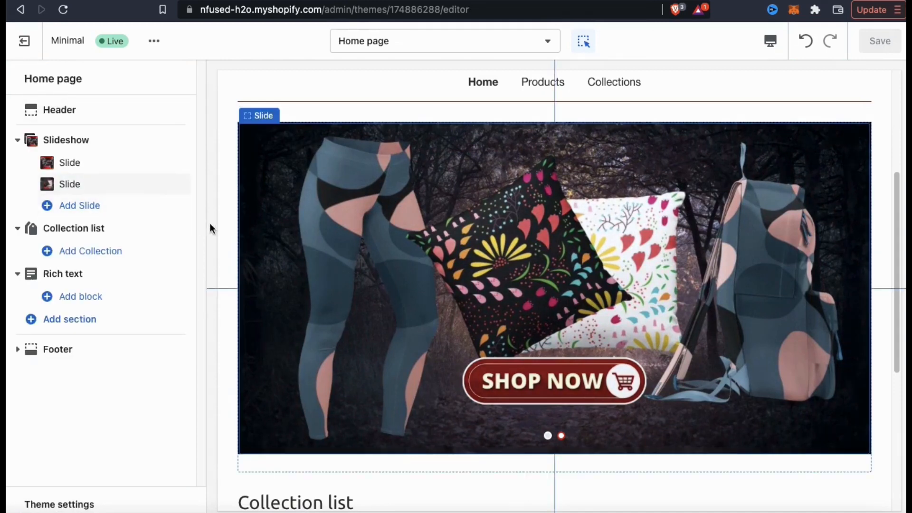
Hide the Collection list section on the home page.
scroll(246, 215, "up", 4)
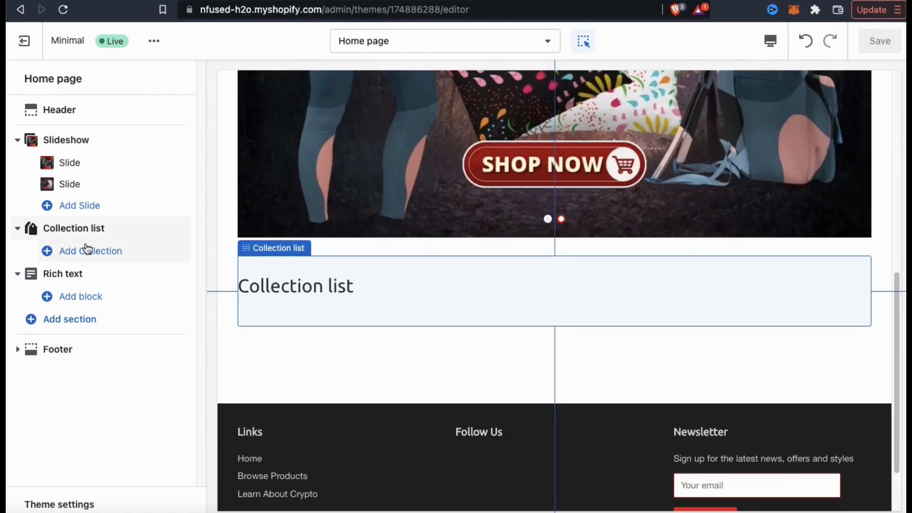
mouse_move(102, 238)
left_click(163, 229)
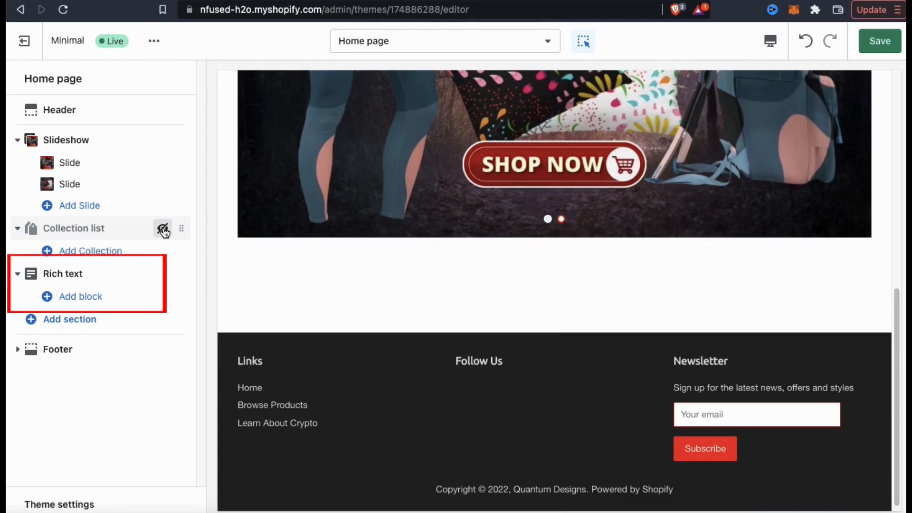
mouse_move(93, 278)
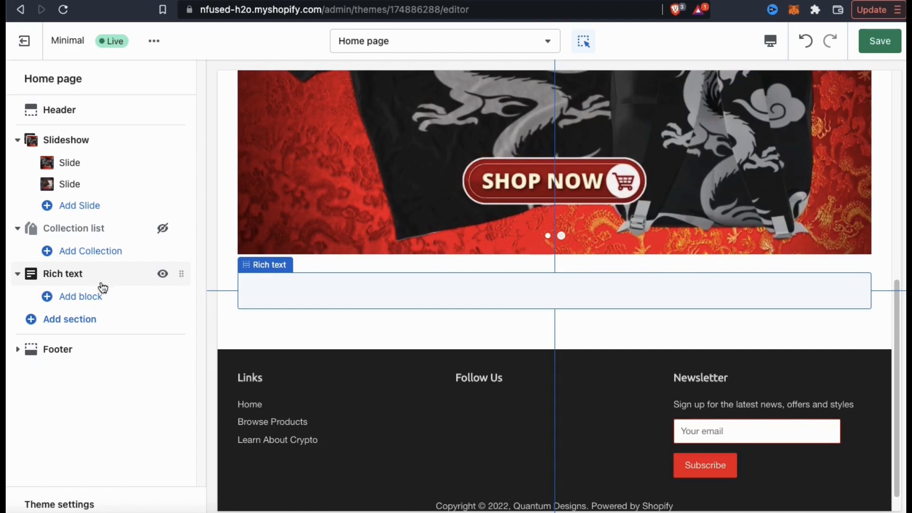
Add a text block to the Rich text section with the heading "Welcome To Quantum Designs!" and a shop description, and save the theme.
left_click(104, 299)
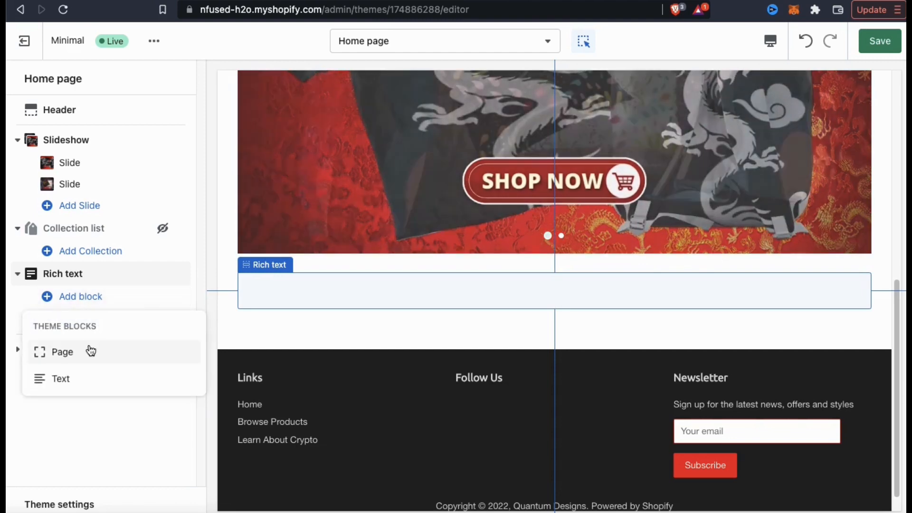
left_click(86, 386)
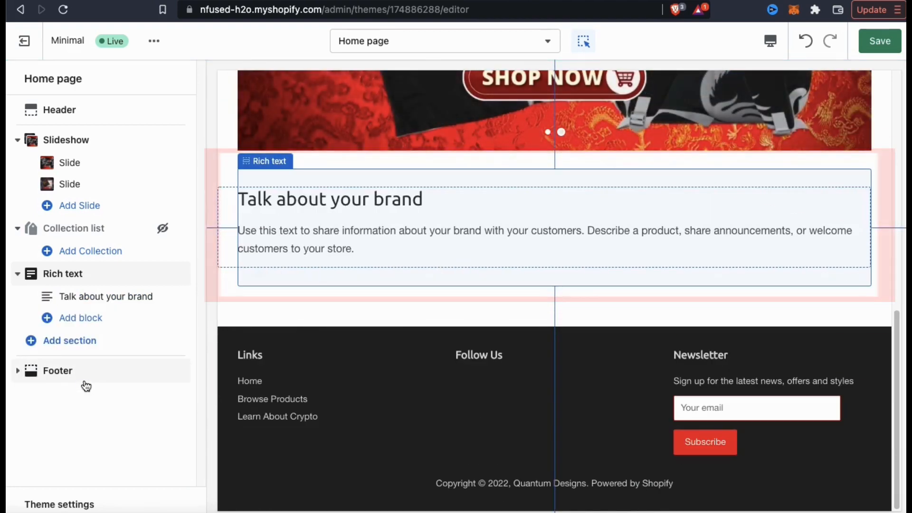
left_click(358, 199)
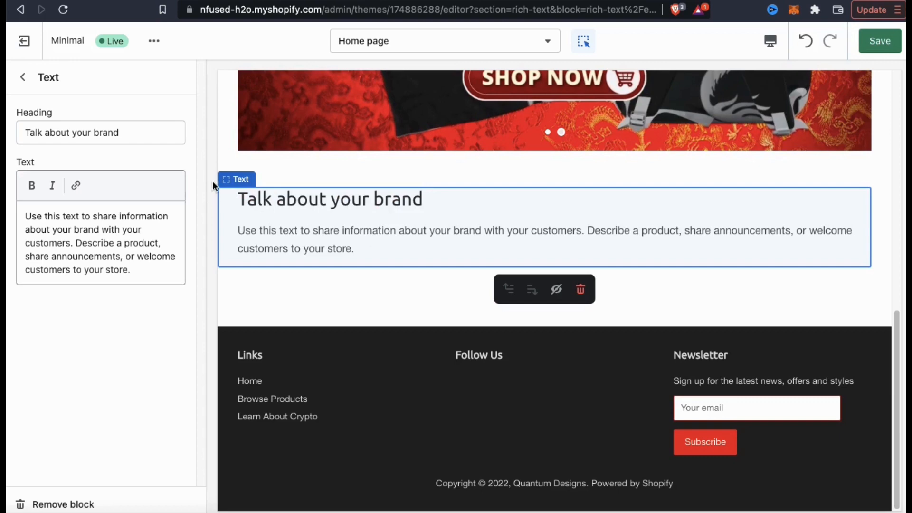
triple_click(115, 135)
type("Welcome")
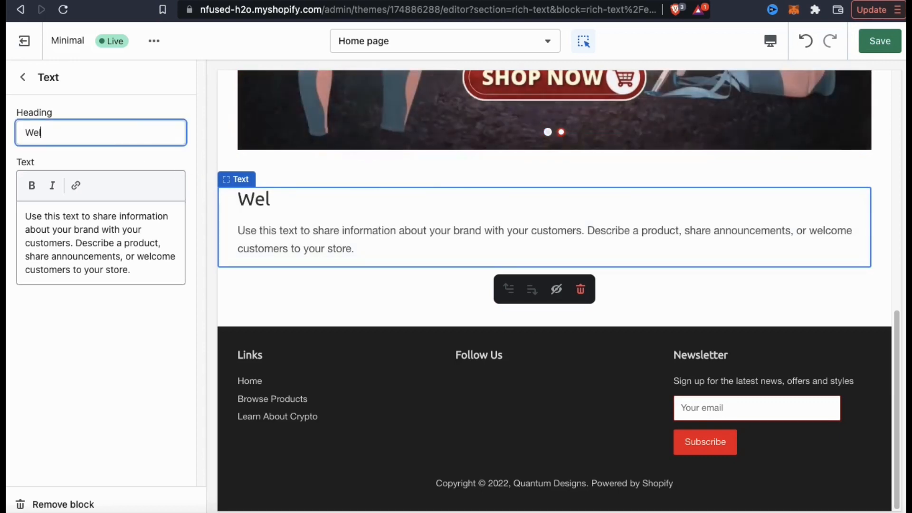
type(".org")
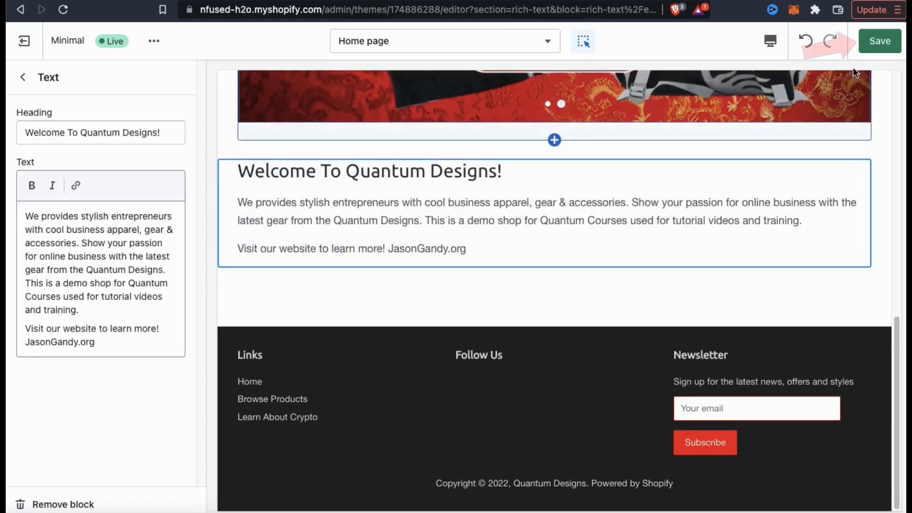
left_click(880, 40)
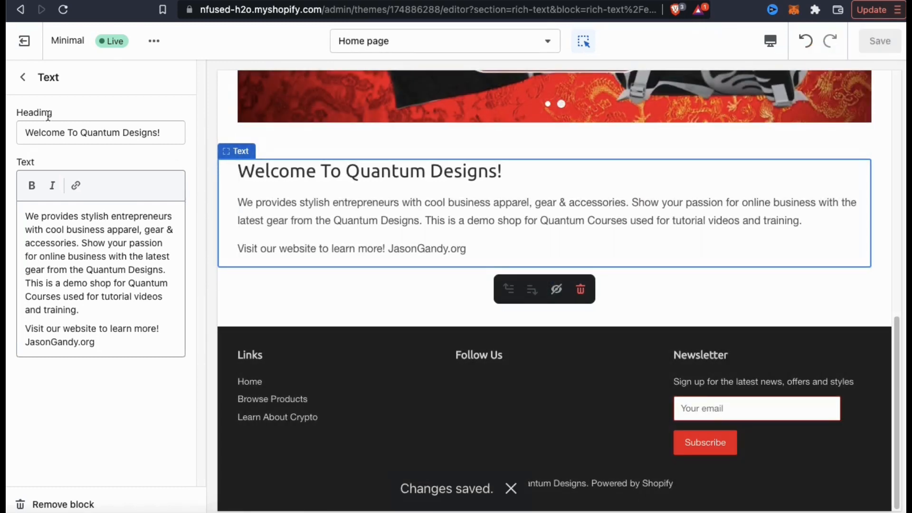
left_click(22, 77)
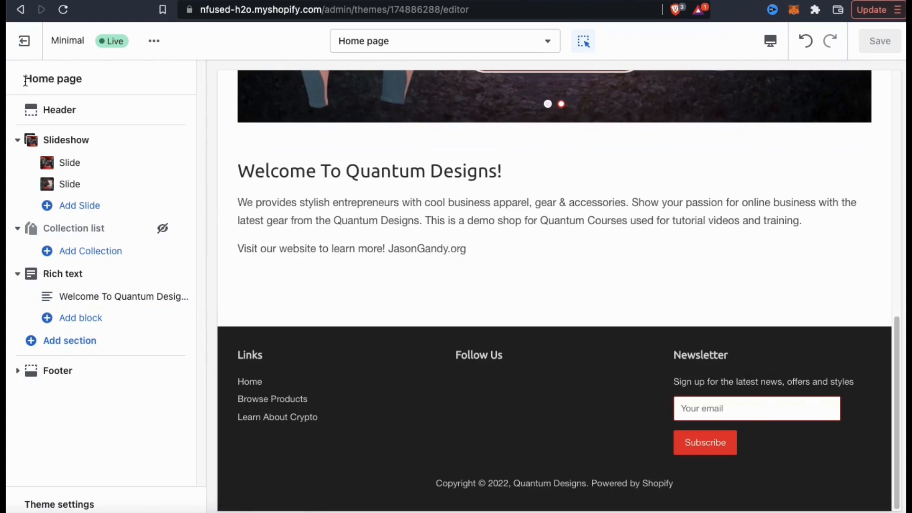
Add a Video with text section to the home page below Rich text and open its video block's link setting.
scroll(383, 174, "up", 10)
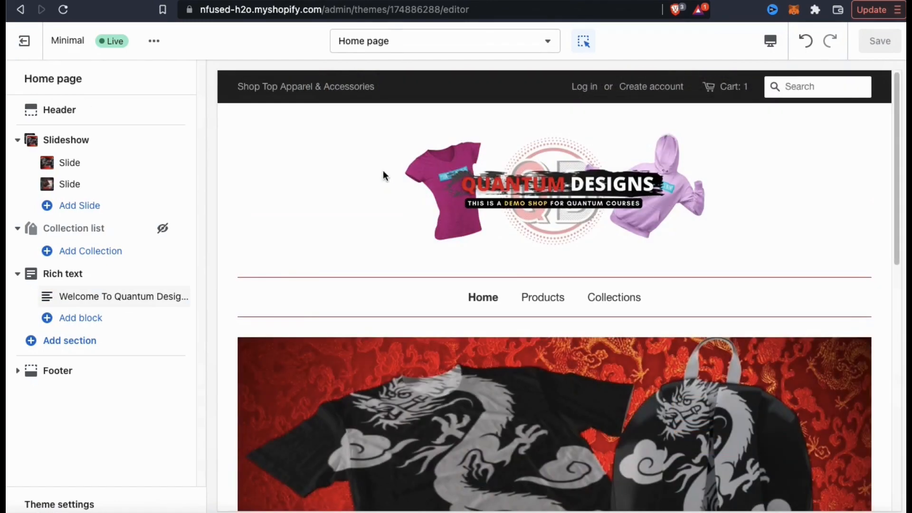
scroll(383, 172, "down", 2)
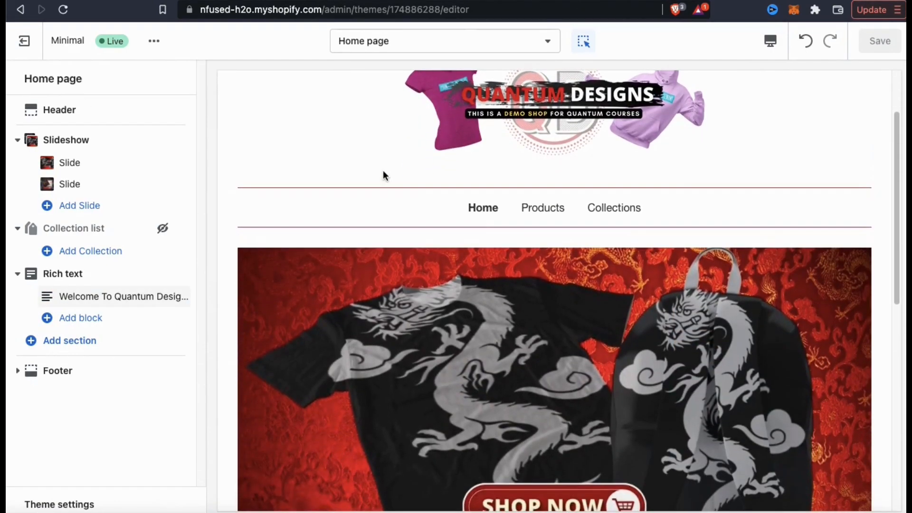
scroll(383, 172, "down", 5)
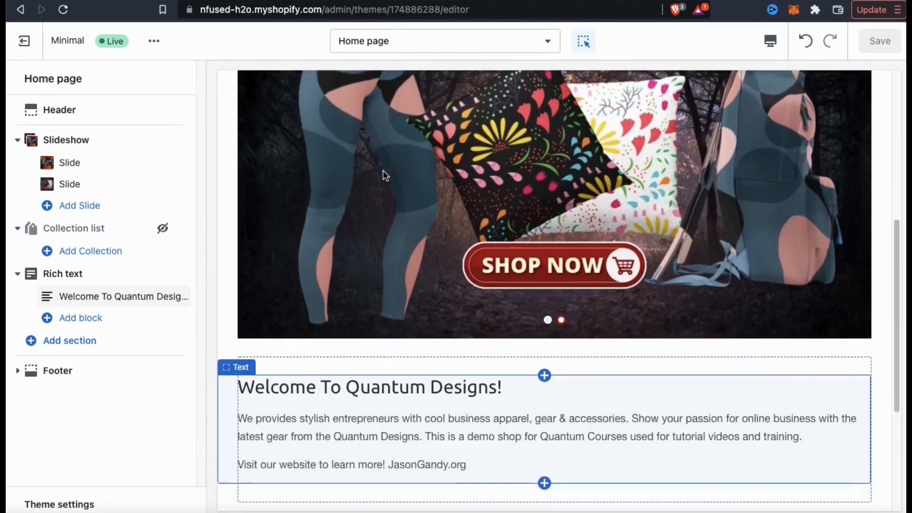
scroll(382, 171, "down", 5)
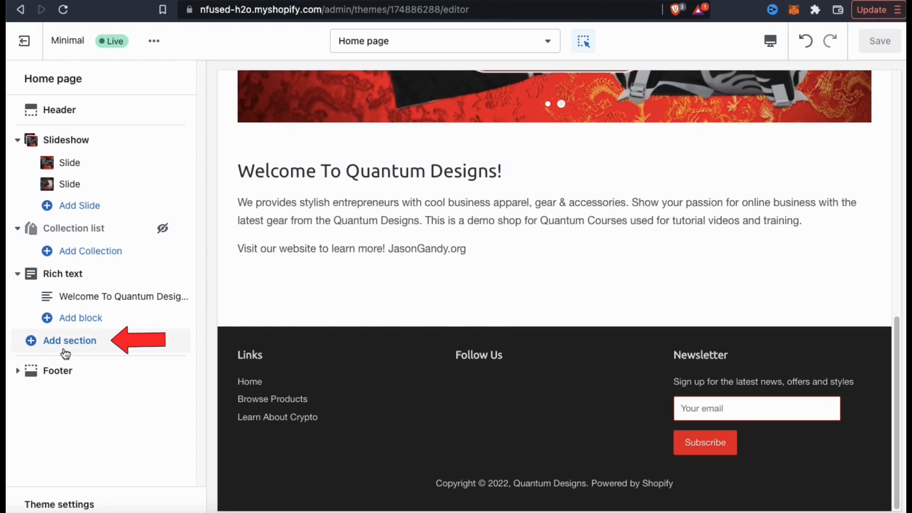
left_click(87, 346)
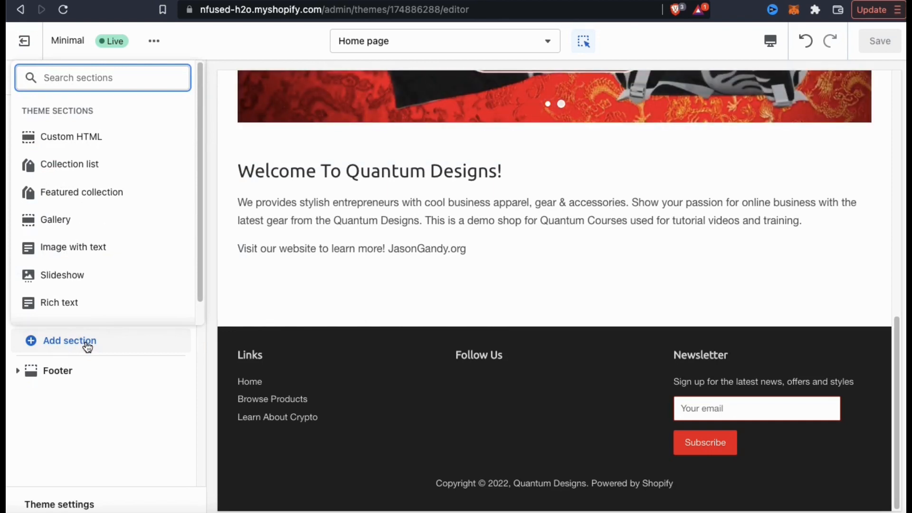
scroll(103, 279, "down", 1)
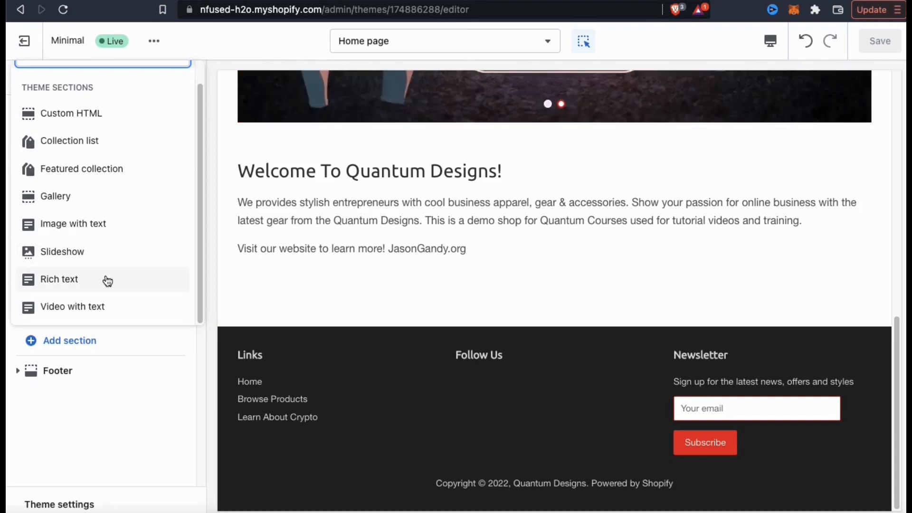
left_click(90, 313)
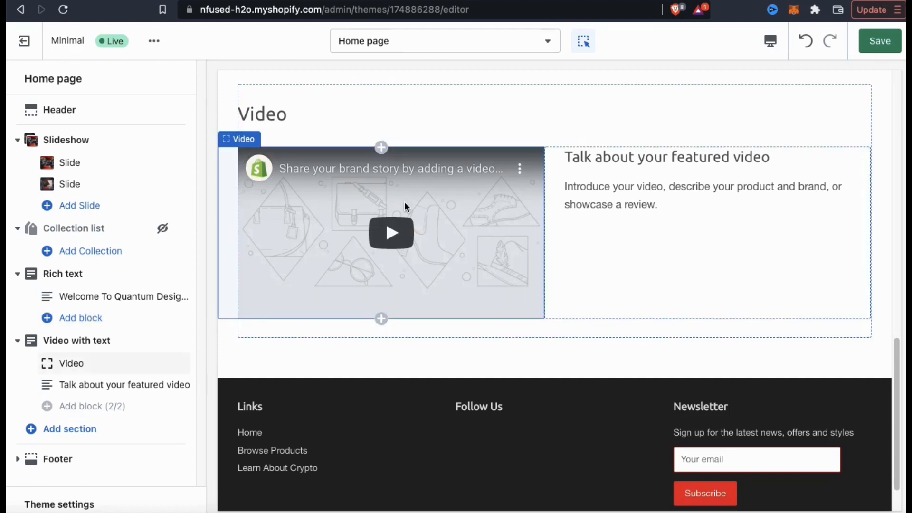
left_click(400, 236)
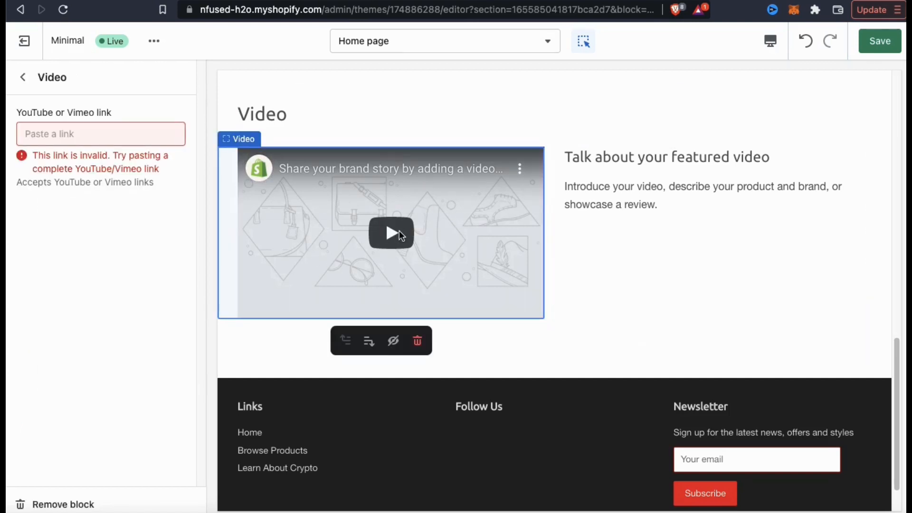
left_click(120, 135)
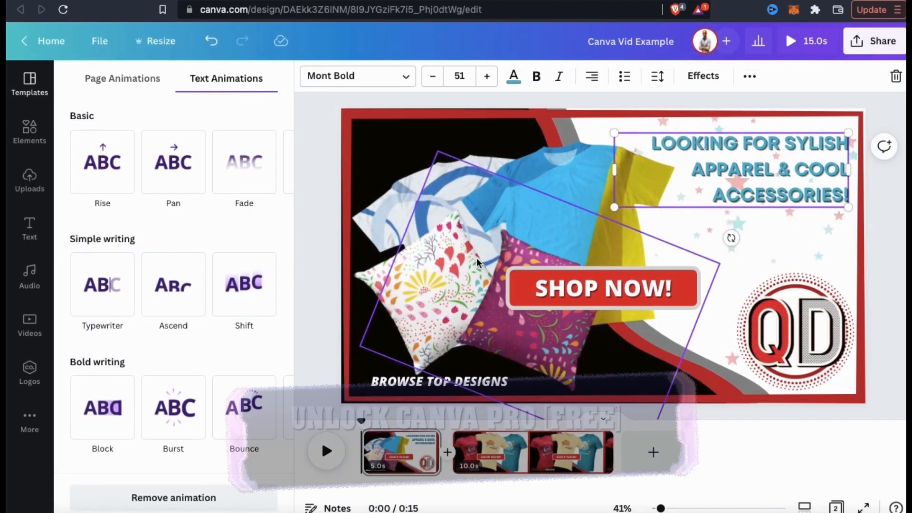
In the Canva video design "Canva Vid Example", move the SHOP NOW! banner slightly down and open the design's sharing options.
left_click(582, 285)
left_click_drag(578, 282, 583, 281)
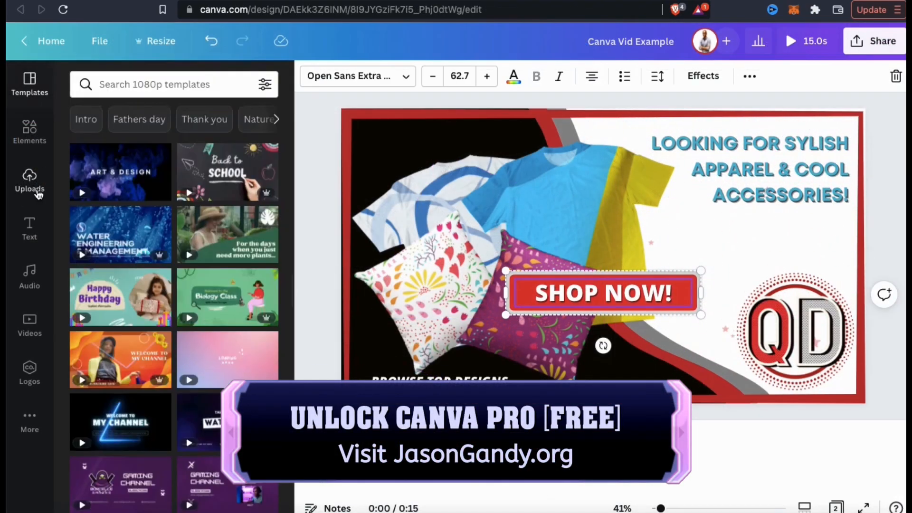
left_click(874, 40)
left_click(712, 362)
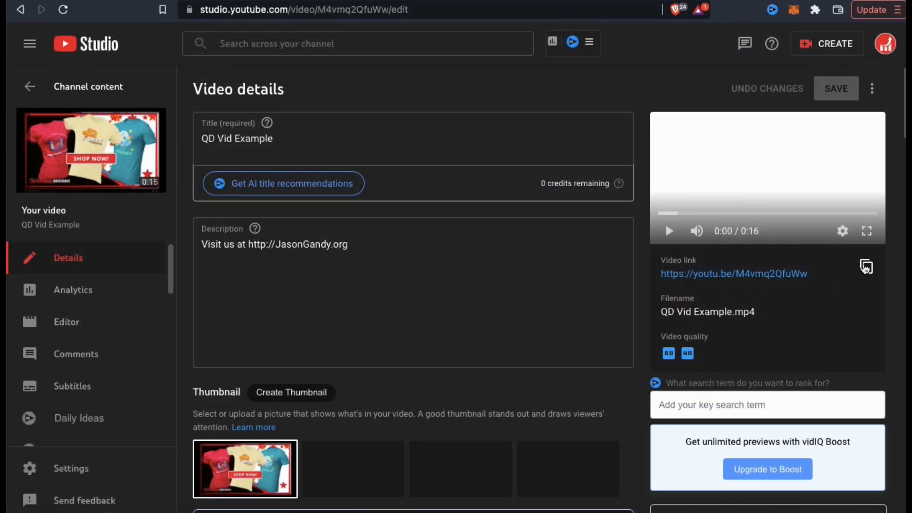
Copy the QD Vid Example video link in YouTube Studio and paste it into the video block's link in the Shopify theme editor.
left_click(864, 273)
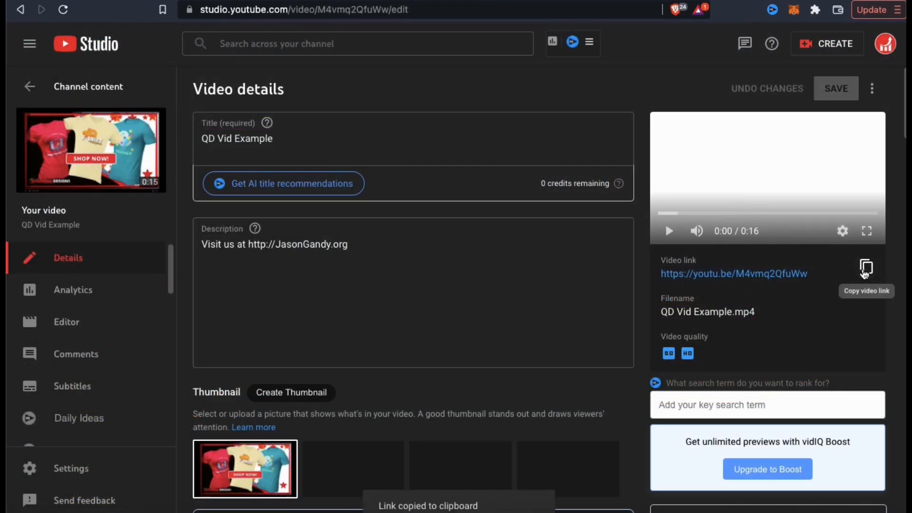
right_click(138, 131)
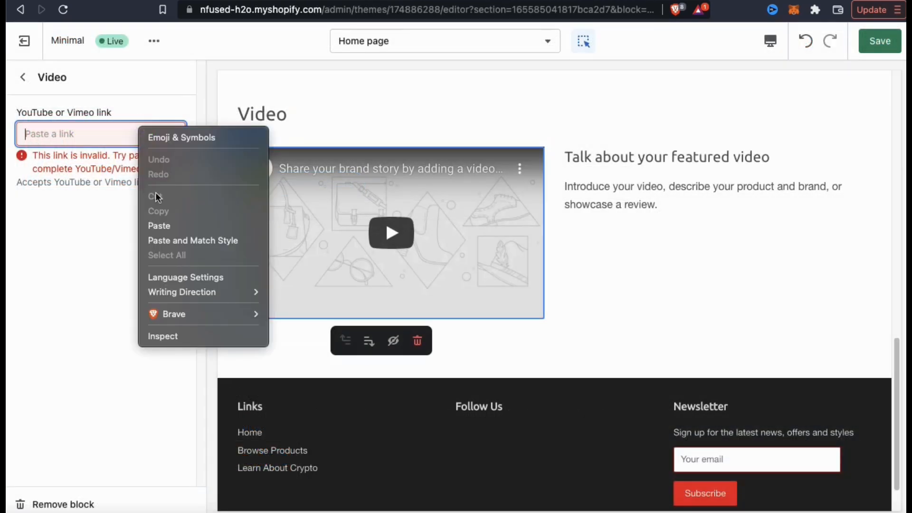
left_click(163, 226)
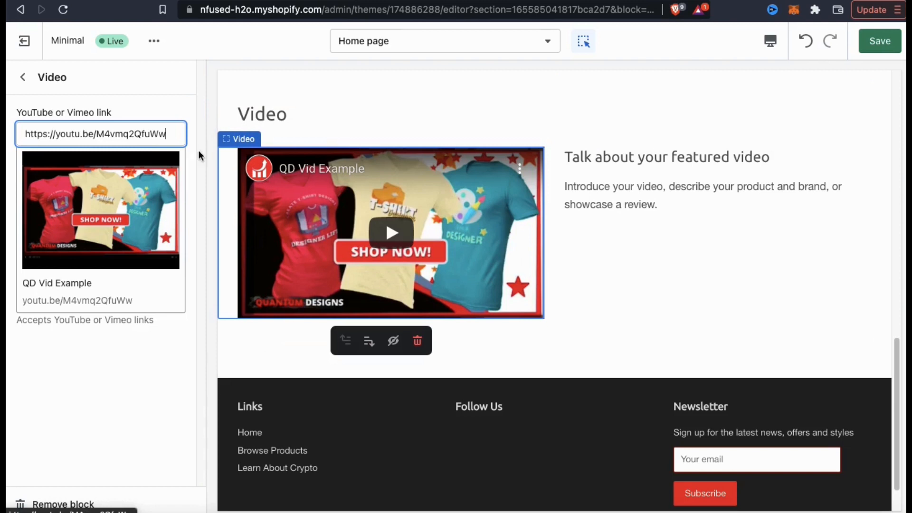
Set the text block beside the video to the heading "About Quantum Designs" with a shop description, and save the theme.
left_click(646, 161)
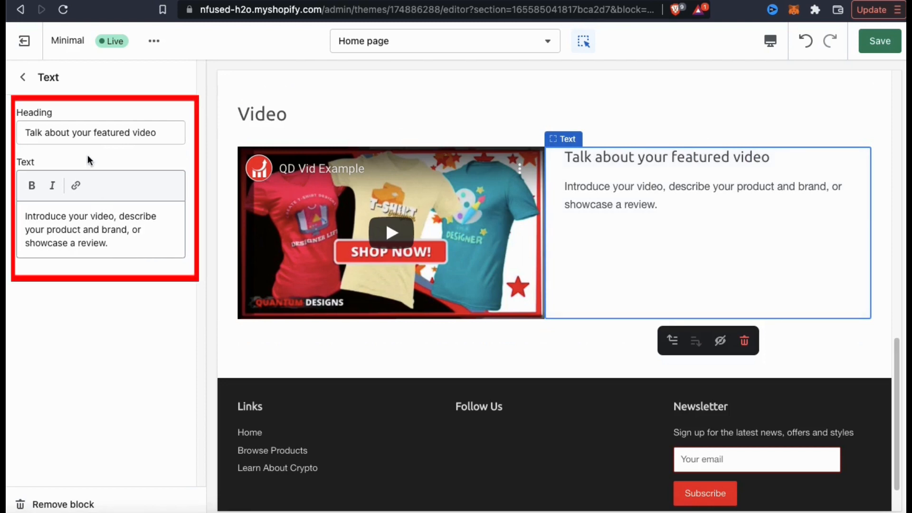
triple_click(97, 130)
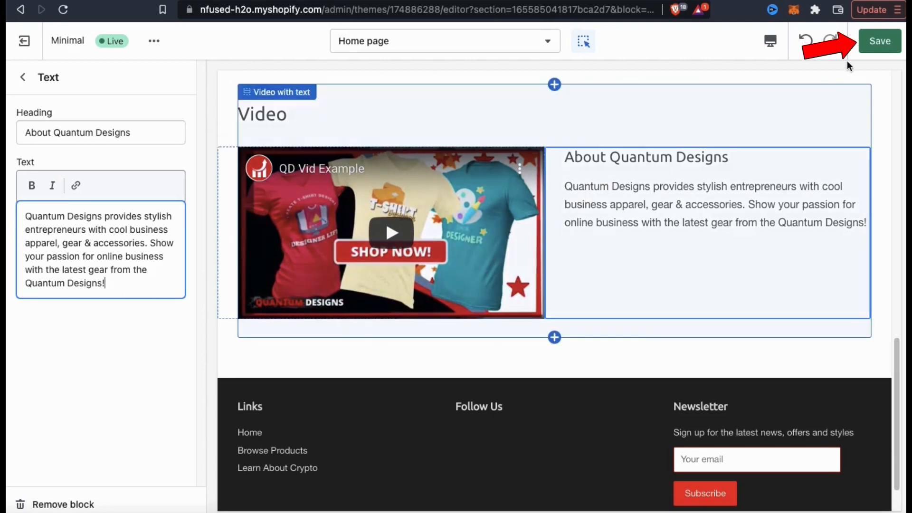
left_click(882, 42)
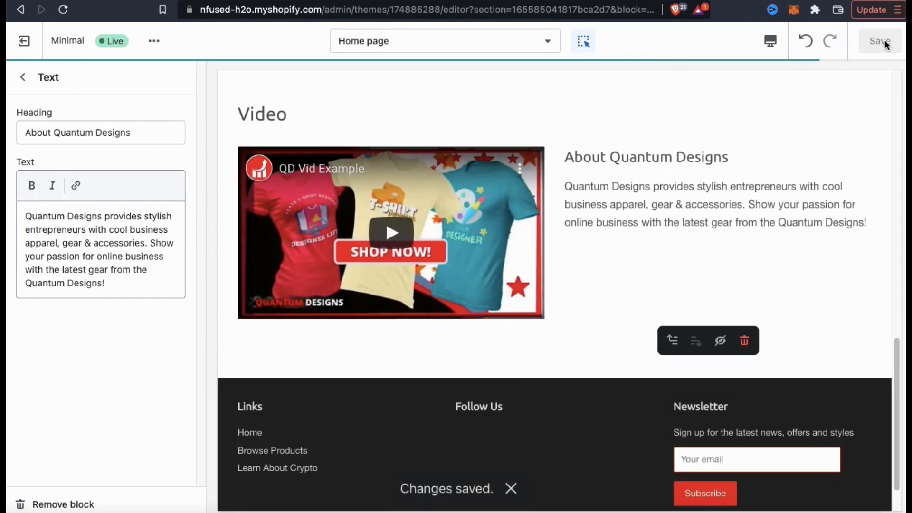
left_click(22, 77)
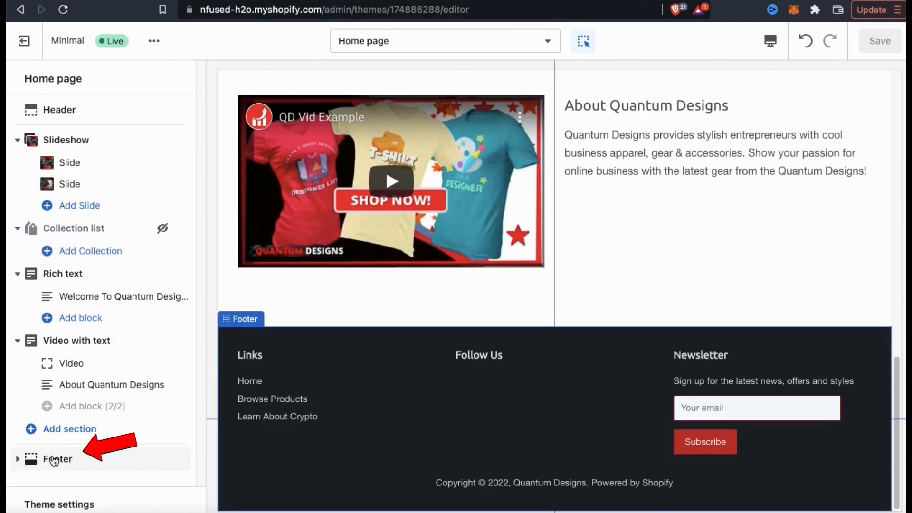
Enable payment icons in the footer, set its Facebook account to QuantumDesignShop, and save the theme.
left_click(61, 460)
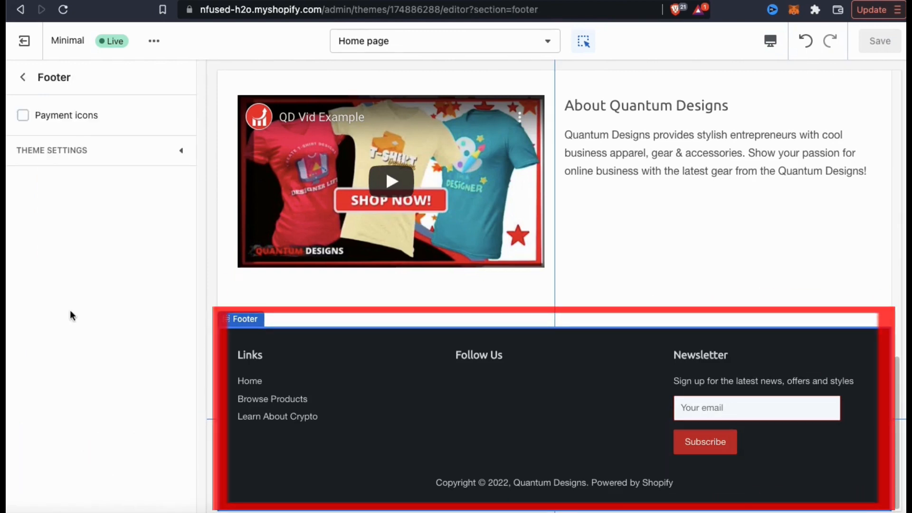
left_click(29, 118)
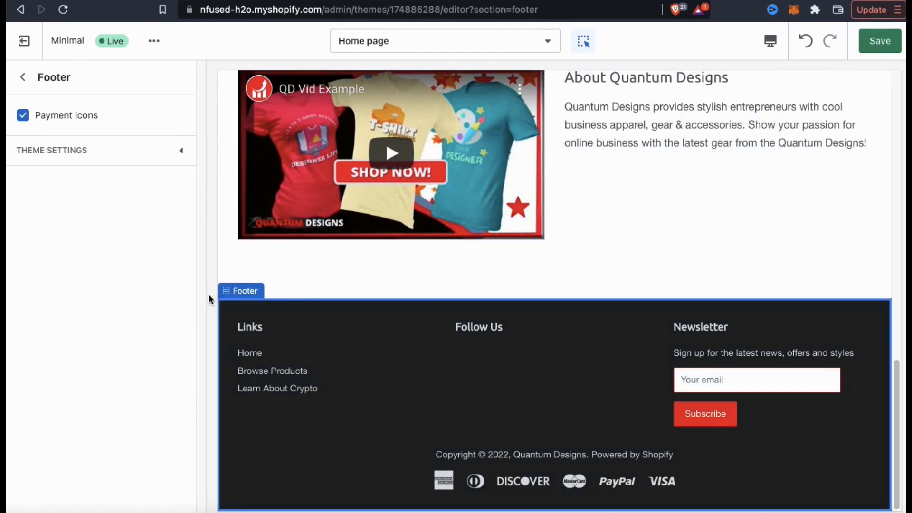
left_click(181, 152)
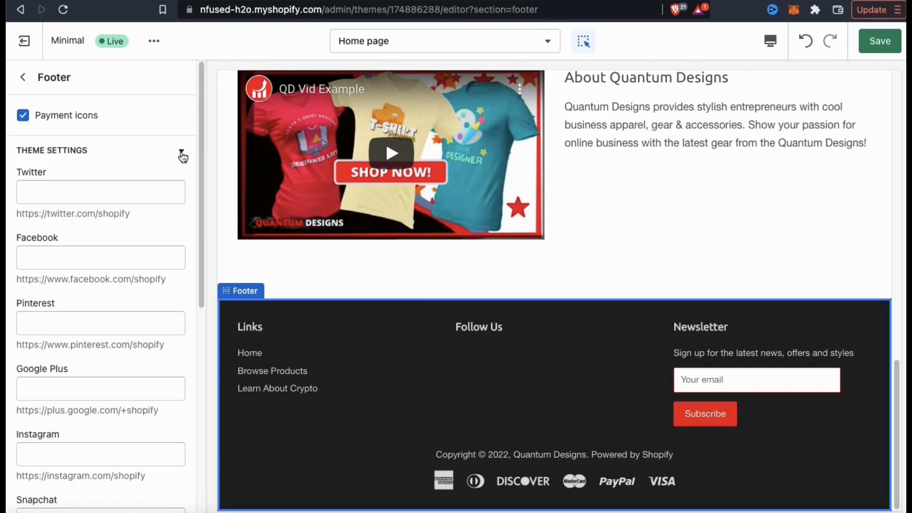
scroll(181, 155, "down", 1)
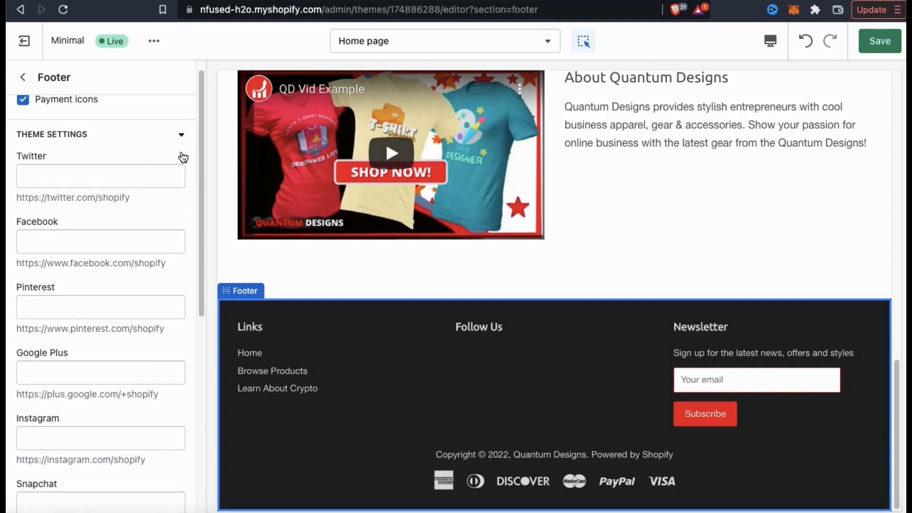
left_click(157, 229)
type("QuantumDesignShop")
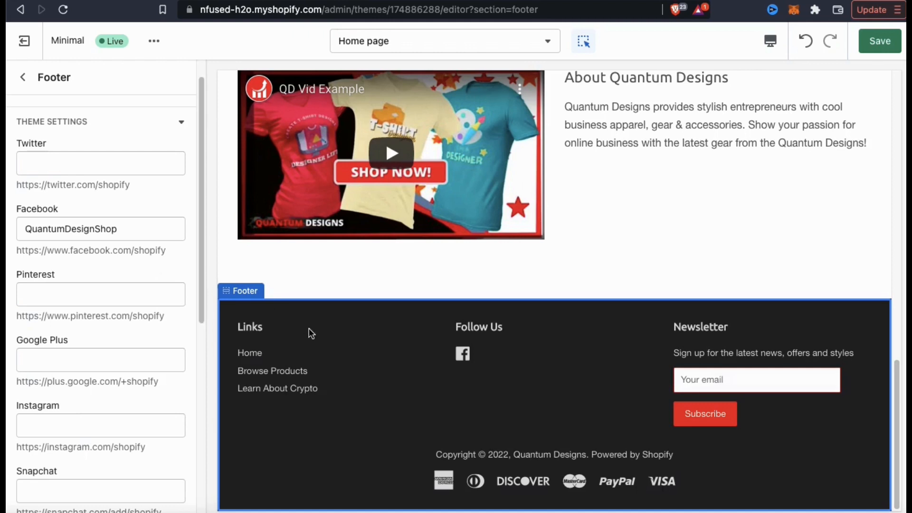
left_click(451, 356)
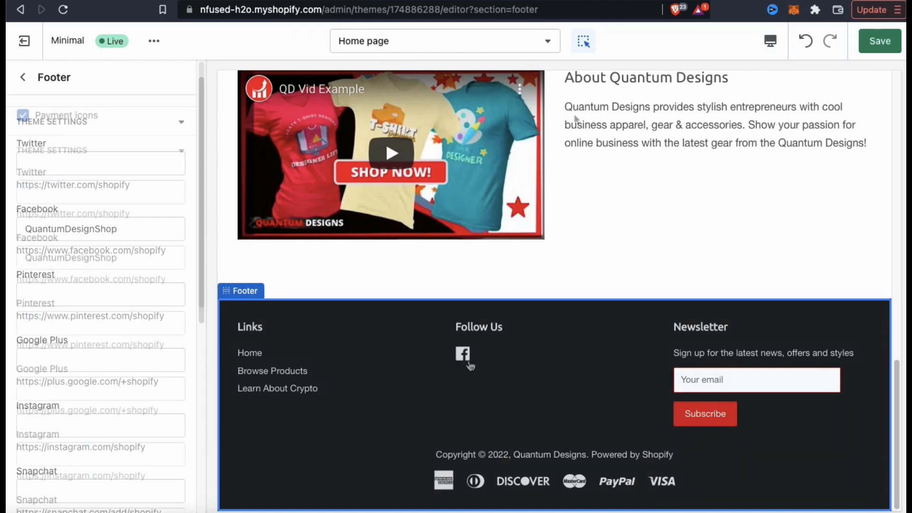
left_click(881, 42)
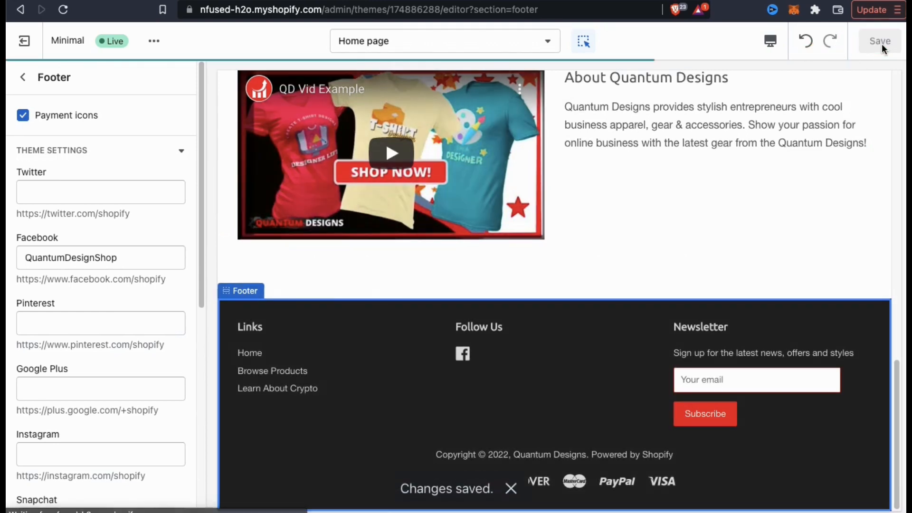
left_click(19, 76)
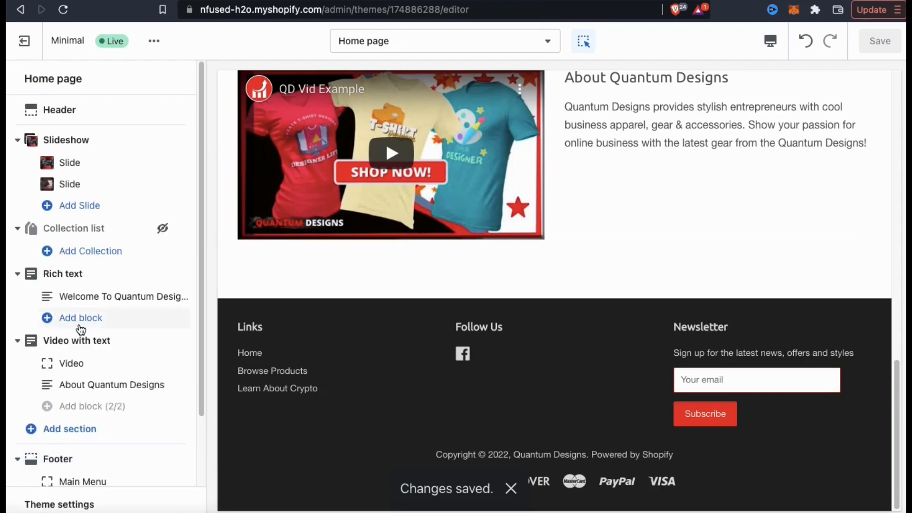
Set the footer's menu block to My Menu and open the choices for adding another footer block.
scroll(78, 323, "down", 2)
scroll(80, 329, "down", 1)
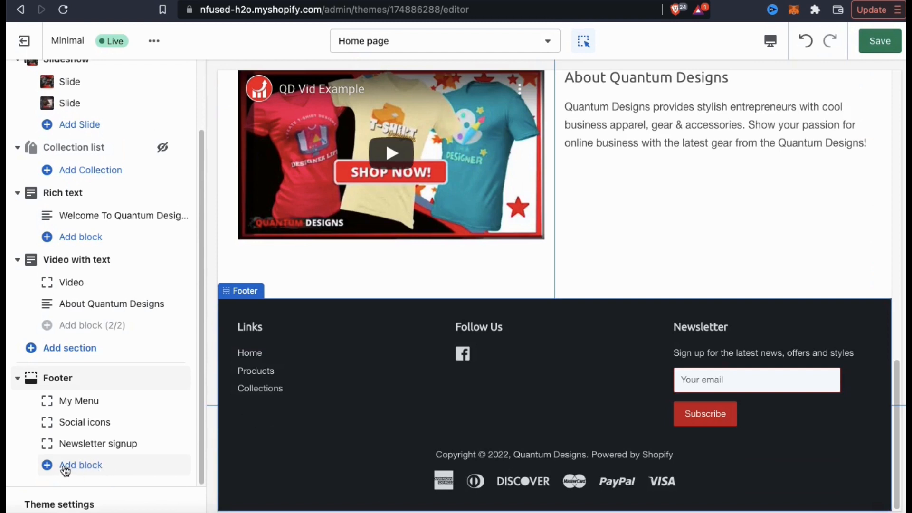
left_click(80, 465)
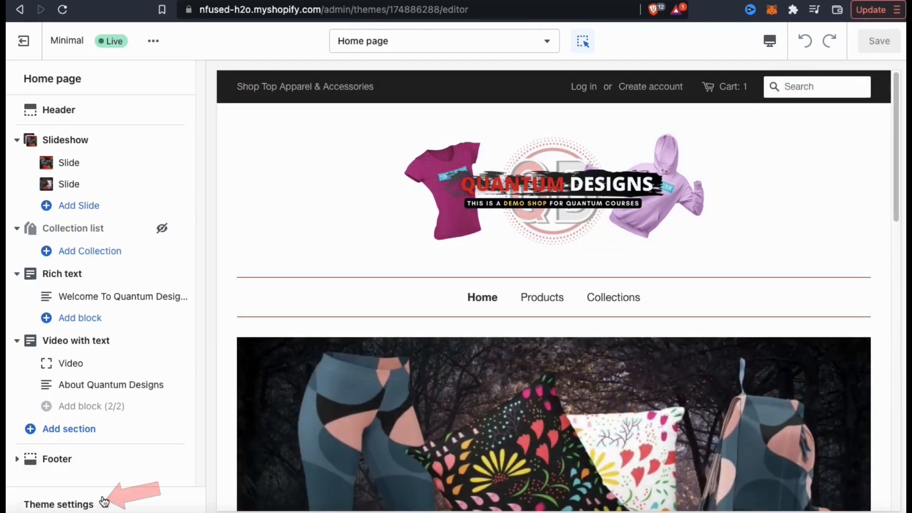
Open the theme settings' layout options and toggle the wide layout off and back on.
left_click(60, 504)
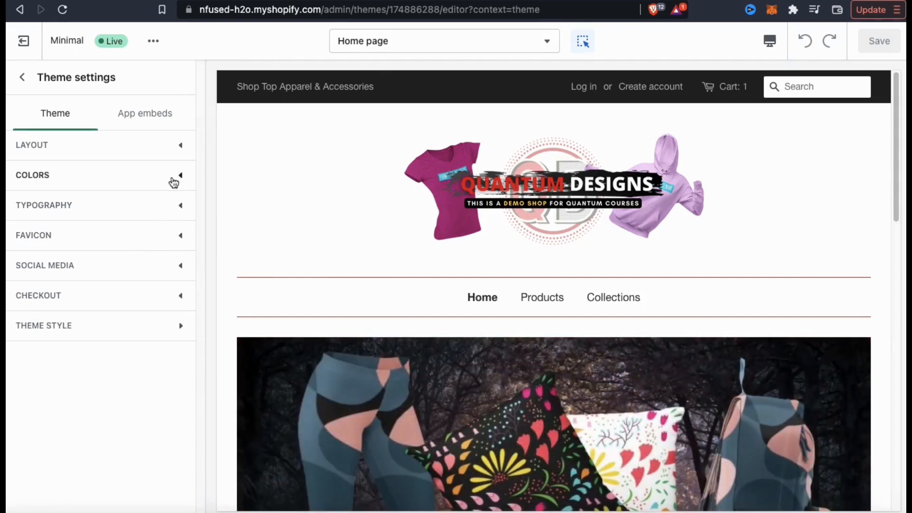
left_click(184, 151)
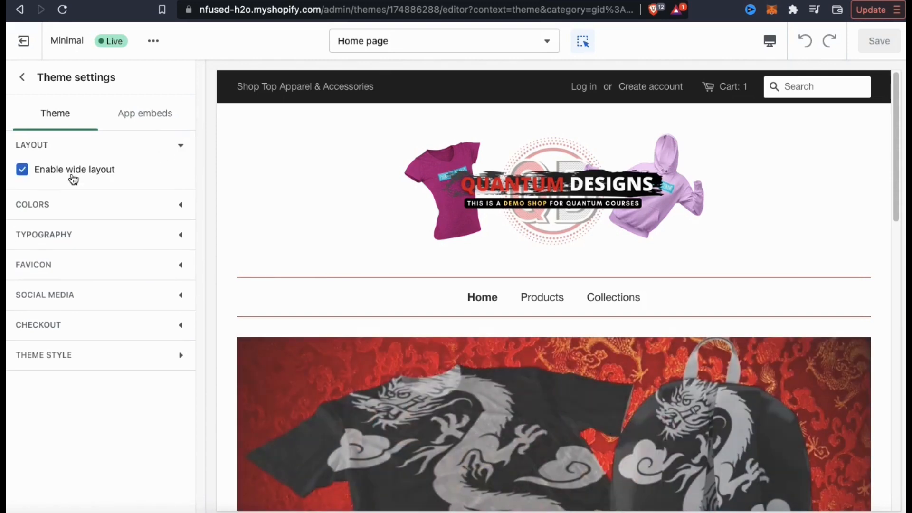
left_click(24, 172)
left_click(24, 171)
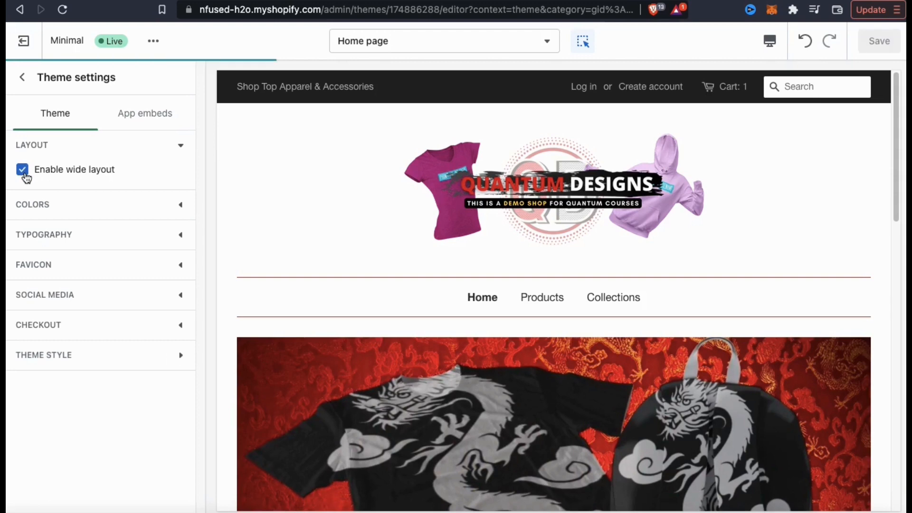
In the theme's color settings, enable the theme background and set the top bar text color to #EFECEC.
left_click(175, 206)
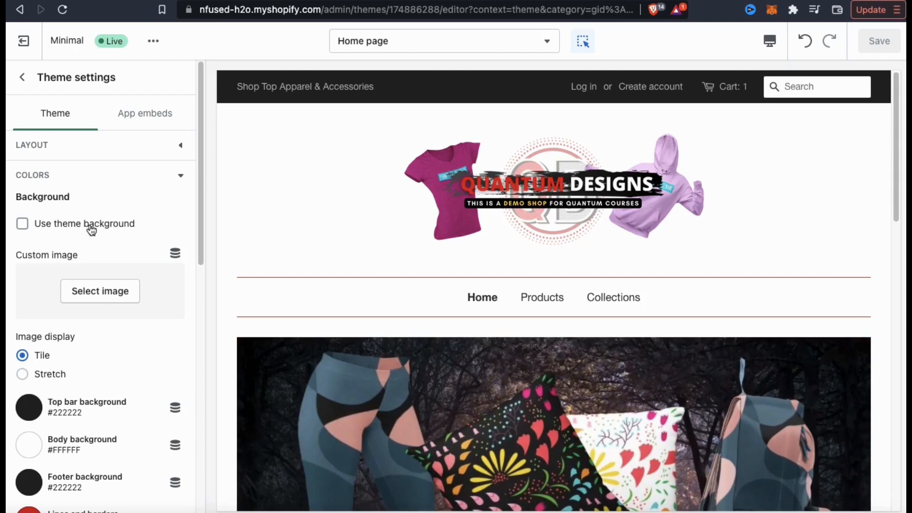
left_click(91, 230)
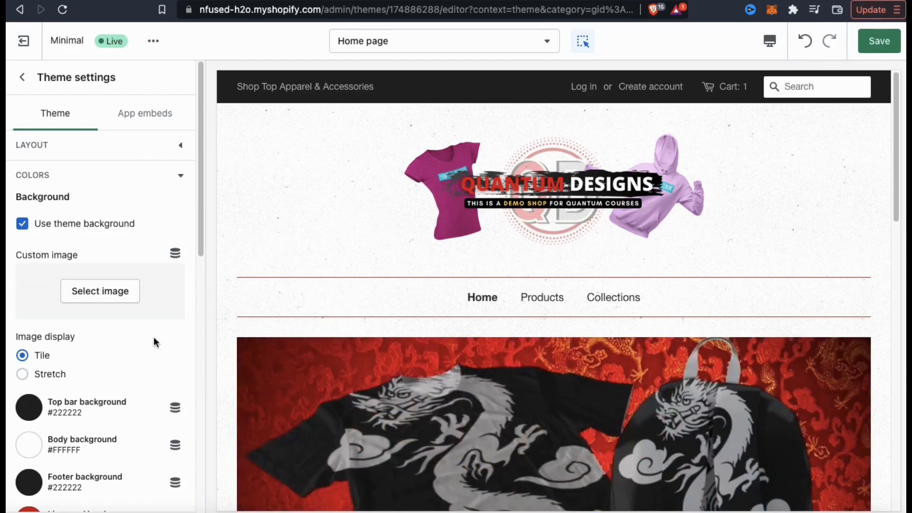
scroll(107, 368, "down", 10)
scroll(106, 369, "down", 1)
left_click(28, 261)
left_click(23, 289)
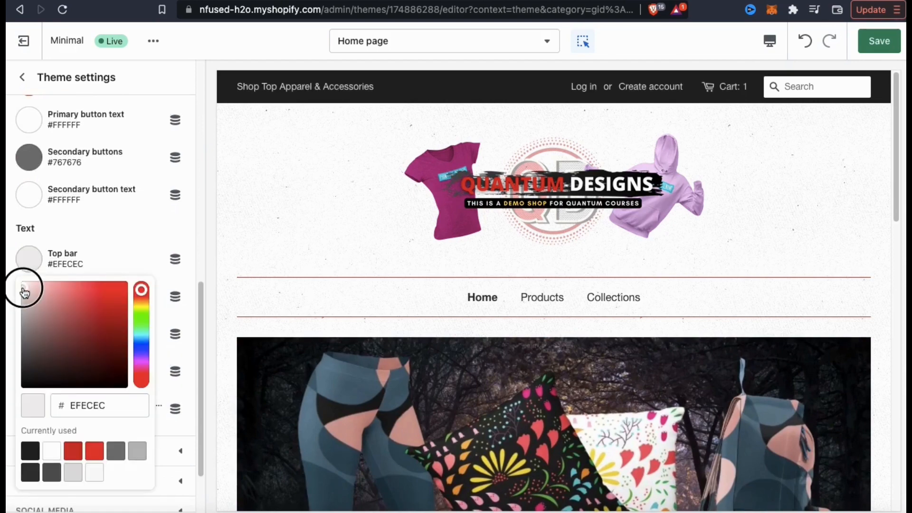
left_click(112, 232)
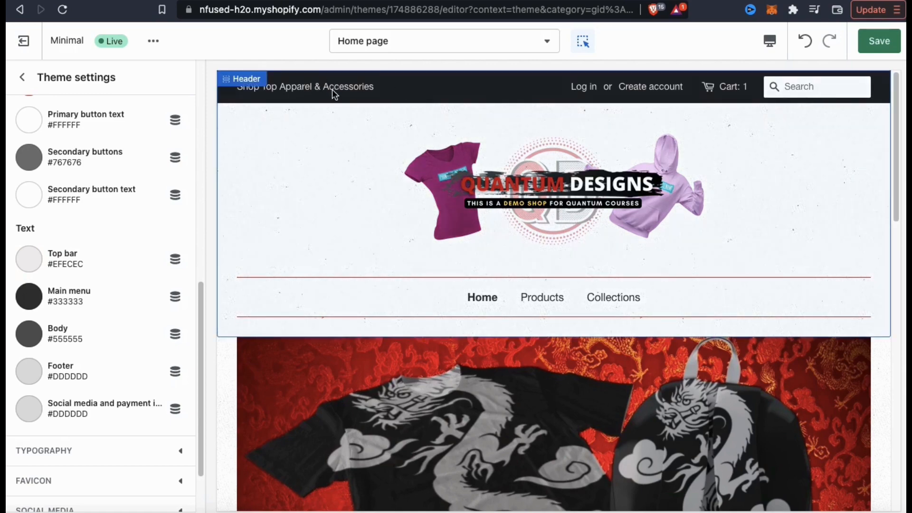
Set the headings font in the theme's typography settings to Source Sans Pro Bold.
scroll(157, 264, "down", 2)
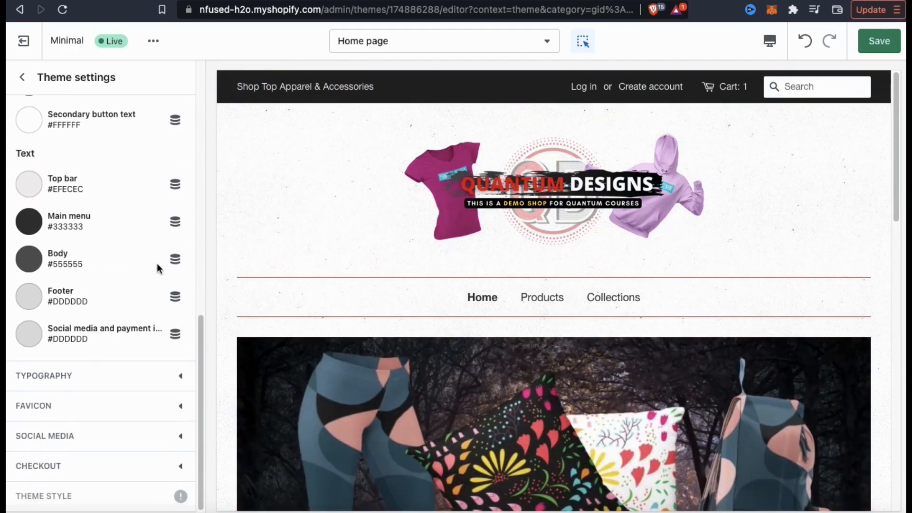
left_click(182, 379)
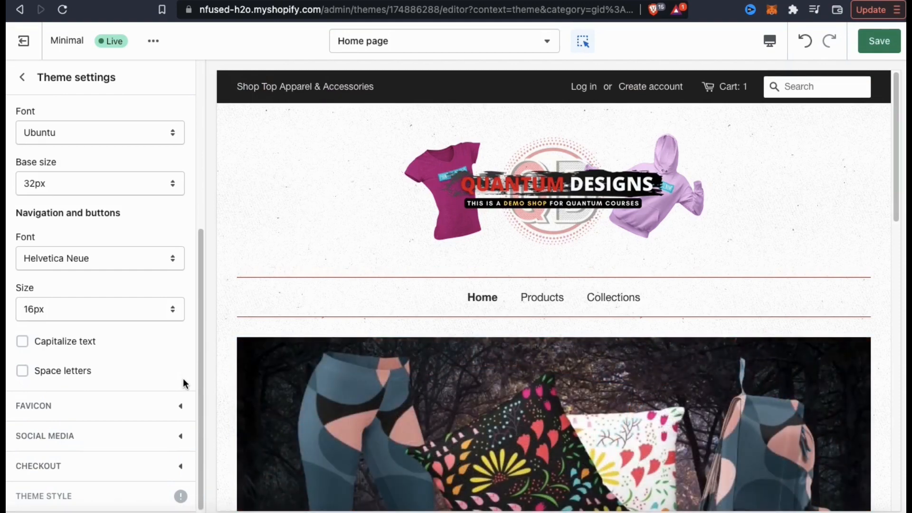
left_click(149, 142)
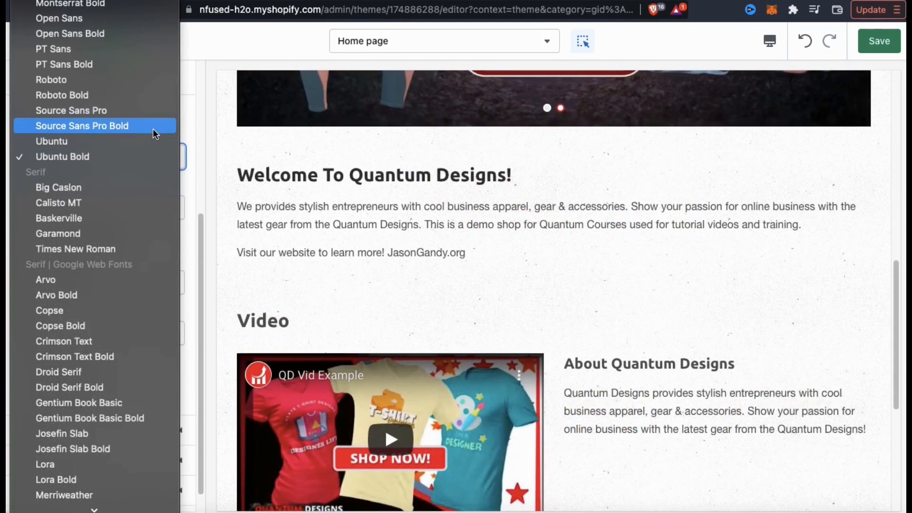
left_click(151, 127)
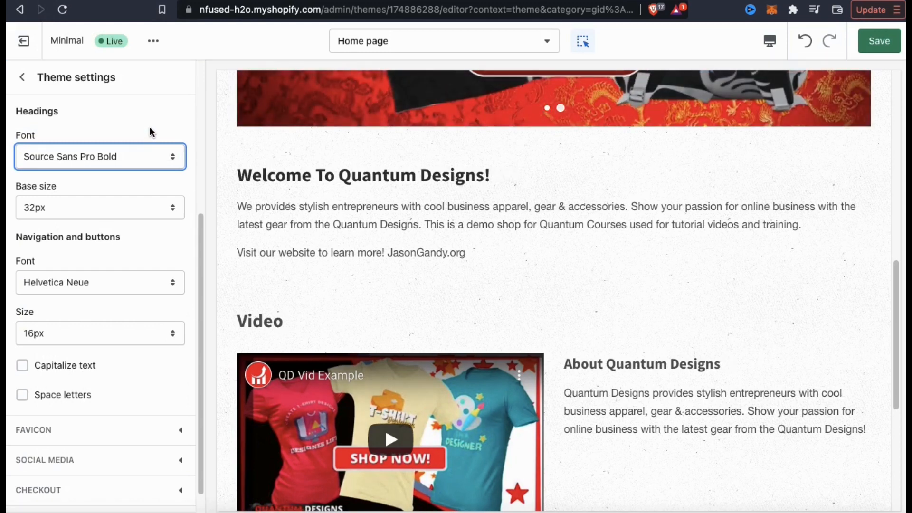
Upload the round QD logo image from the computer and select it as the theme's favicon.
scroll(175, 238, "down", 1)
left_click(177, 408)
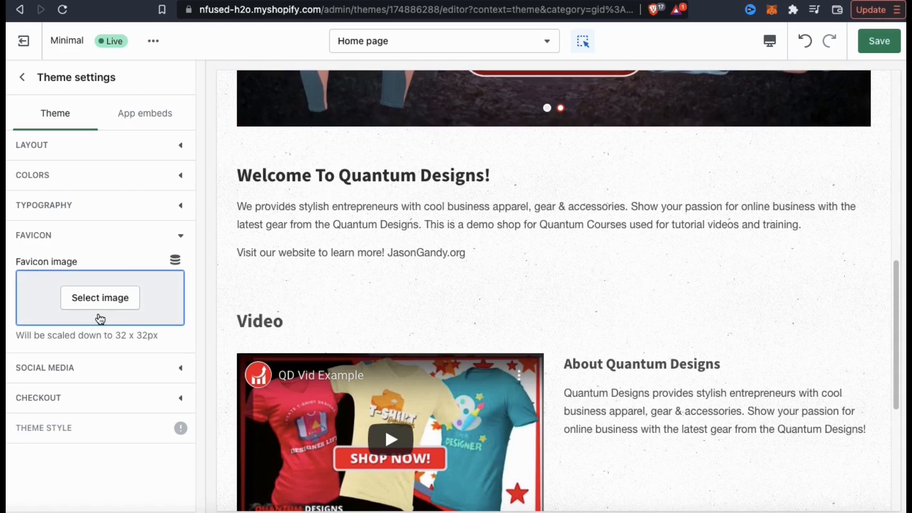
left_click(100, 300)
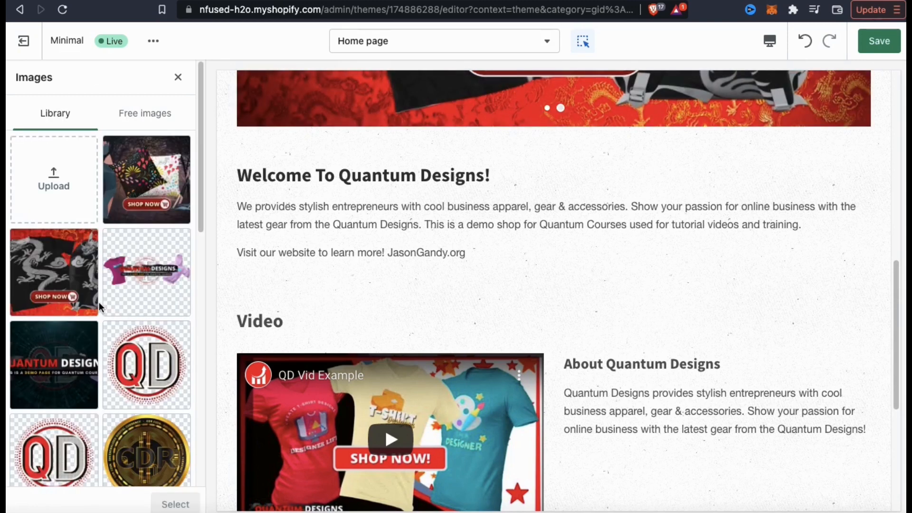
left_click(56, 187)
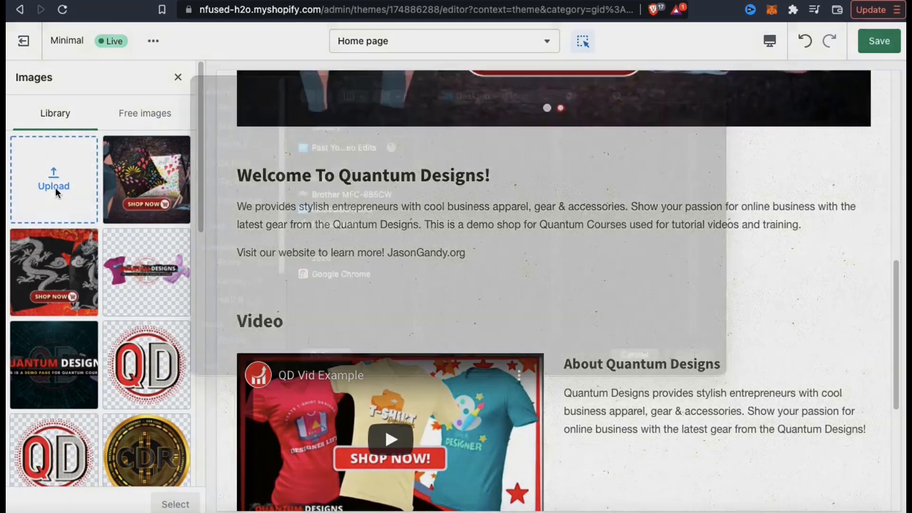
left_click(487, 118)
left_click(490, 197)
double_click(598, 229)
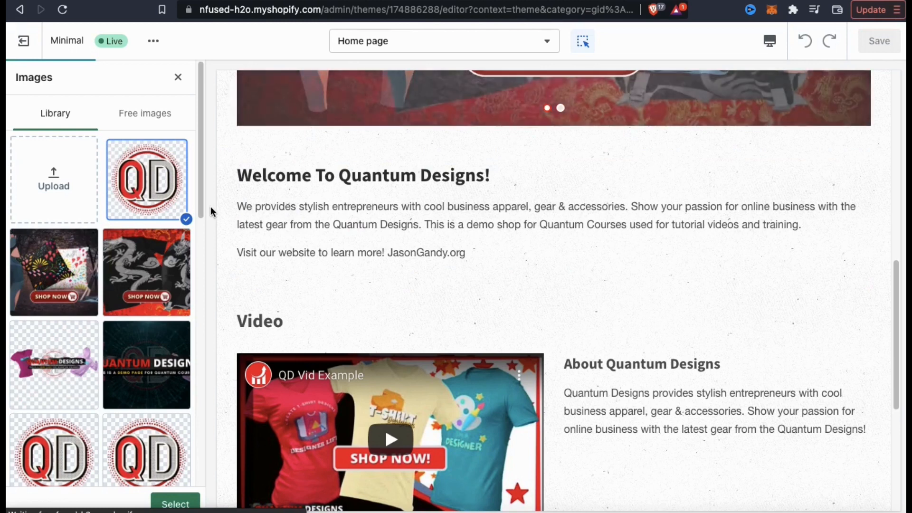
left_click(172, 505)
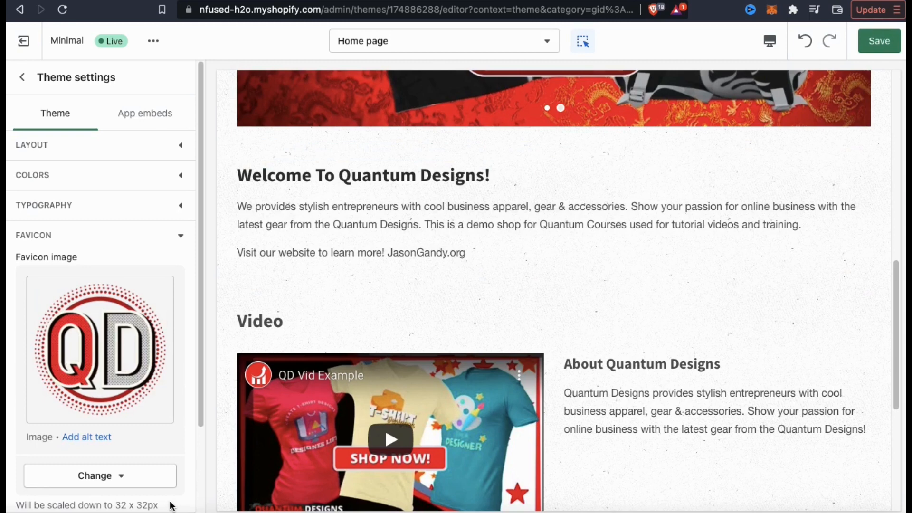
Review the theme's social media accounts, sharing options and the available sharing button styles.
scroll(177, 241, "down", 2)
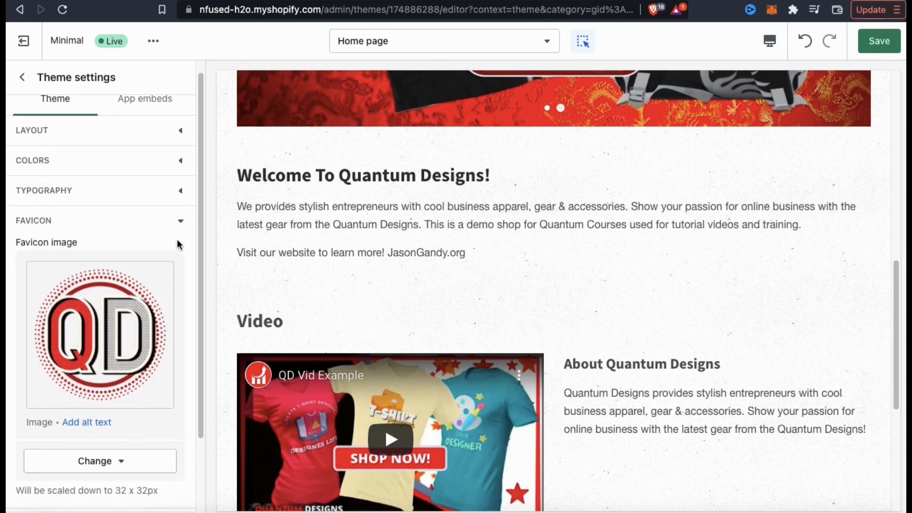
scroll(176, 244, "down", 2)
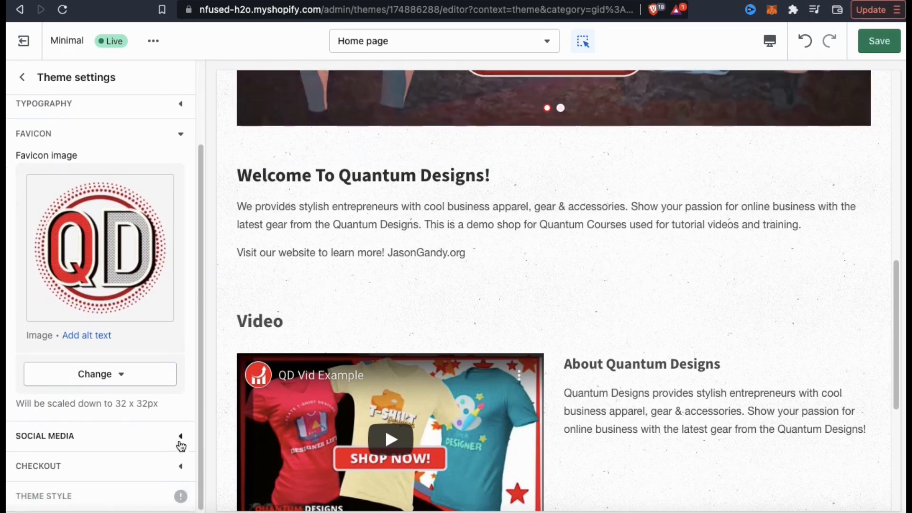
left_click(180, 436)
scroll(162, 298, "down", 5)
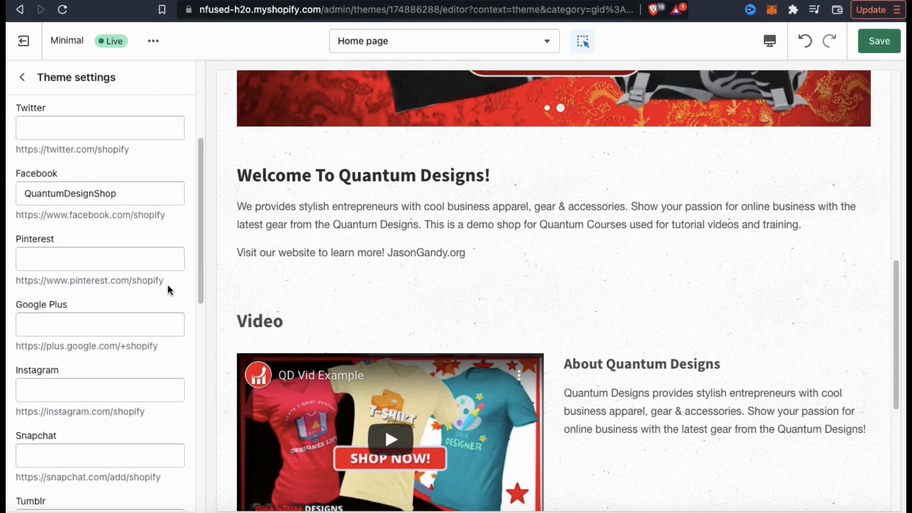
scroll(167, 287, "up", 2)
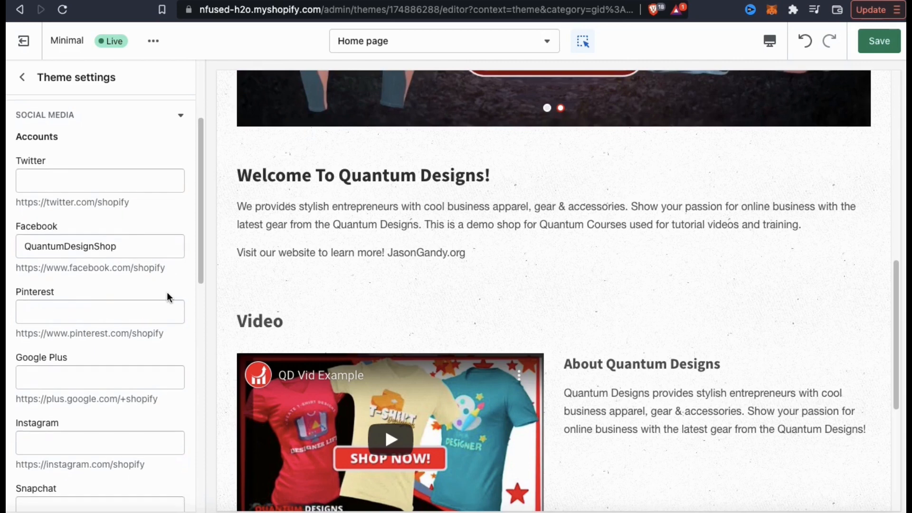
scroll(169, 293, "down", 14)
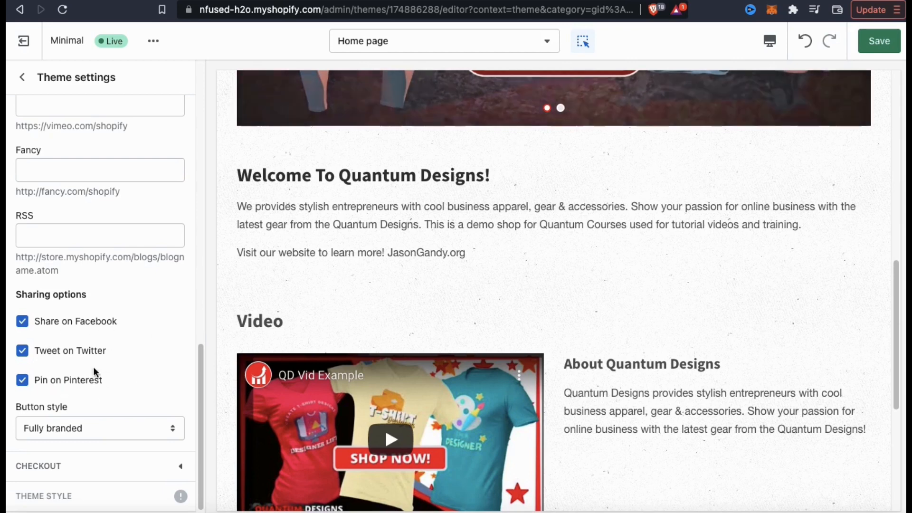
left_click(175, 433)
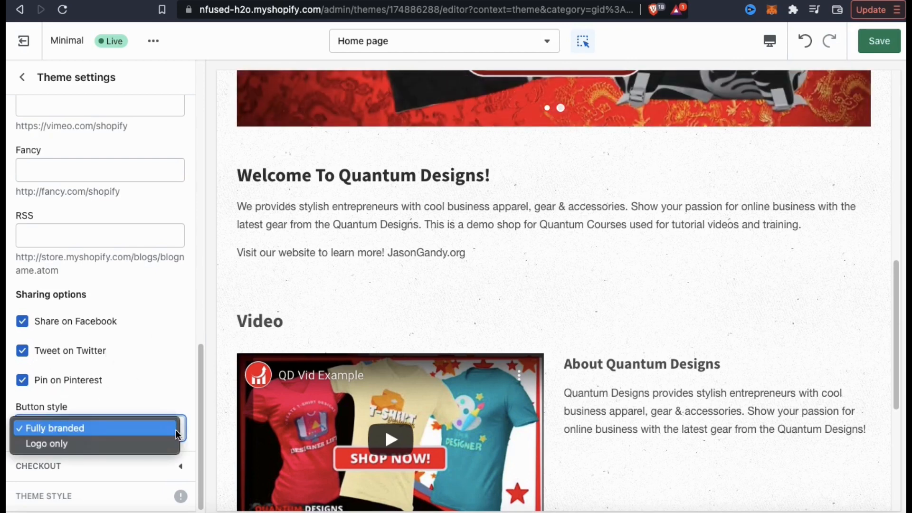
left_click(177, 434)
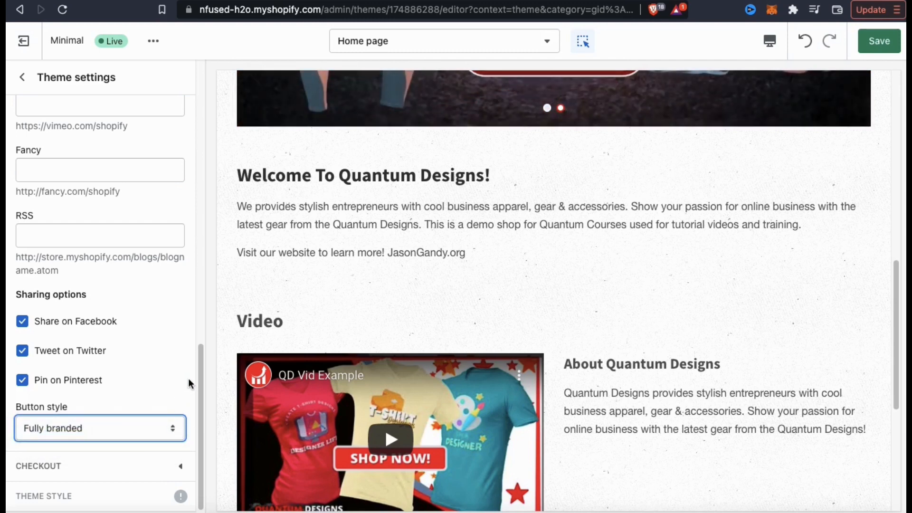
Look through the theme's checkout settings, return to the home page sections and save the theme.
left_click(183, 465)
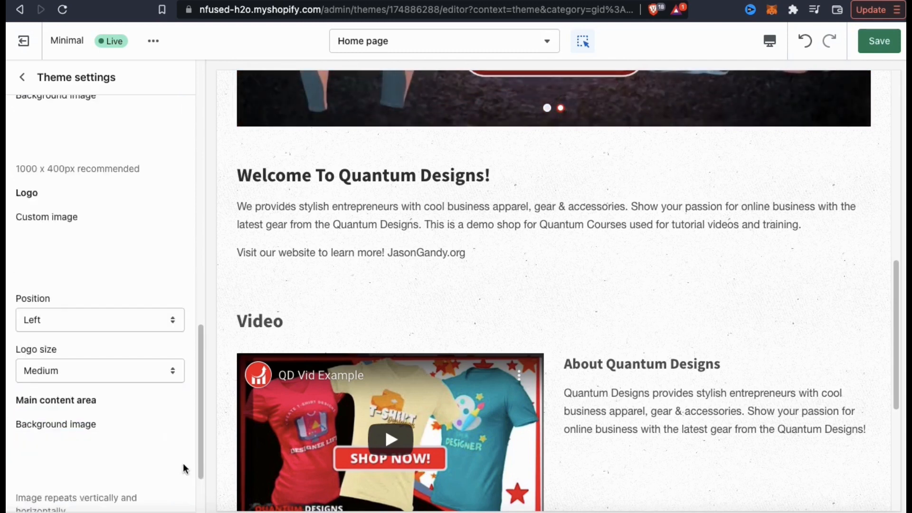
scroll(183, 463, "down", 10)
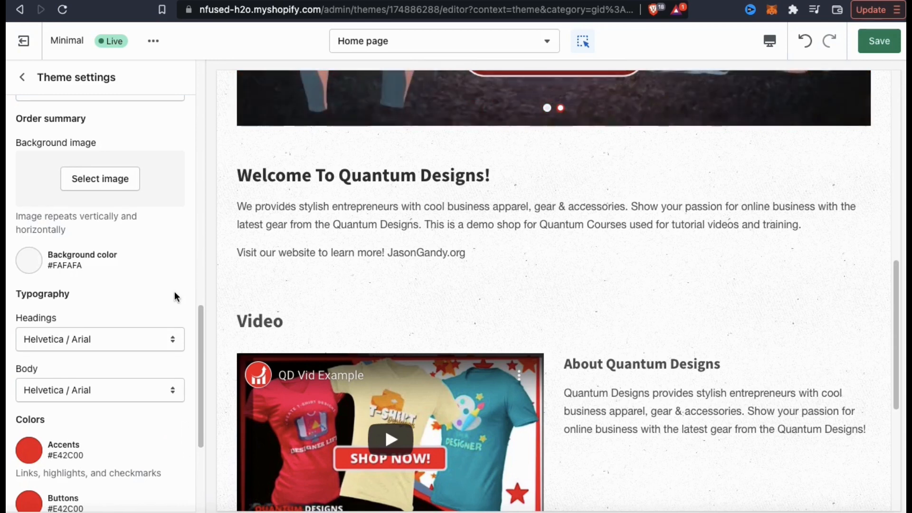
scroll(176, 294, "down", 2)
scroll(174, 292, "down", 10)
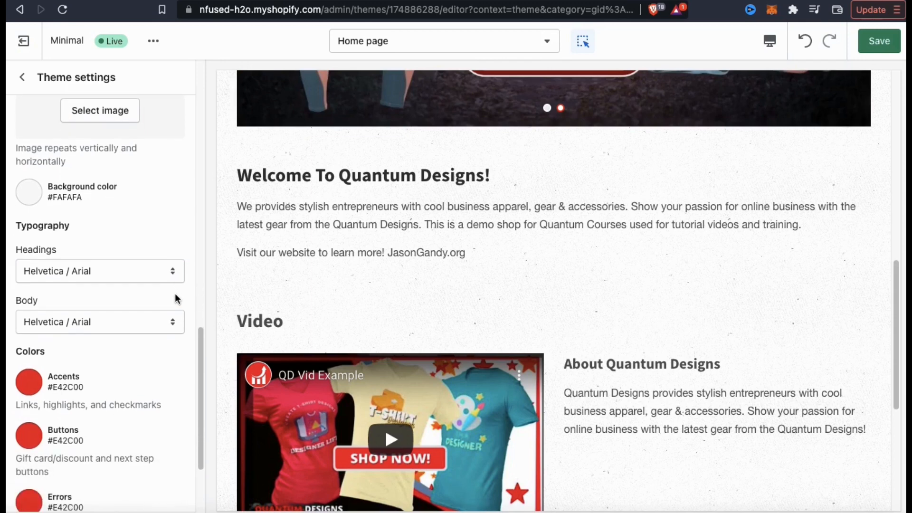
left_click(21, 78)
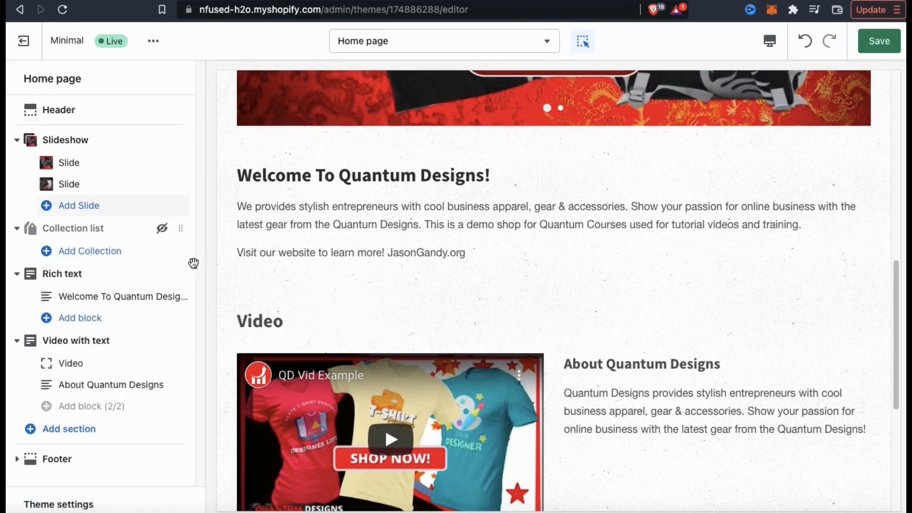
left_click(876, 42)
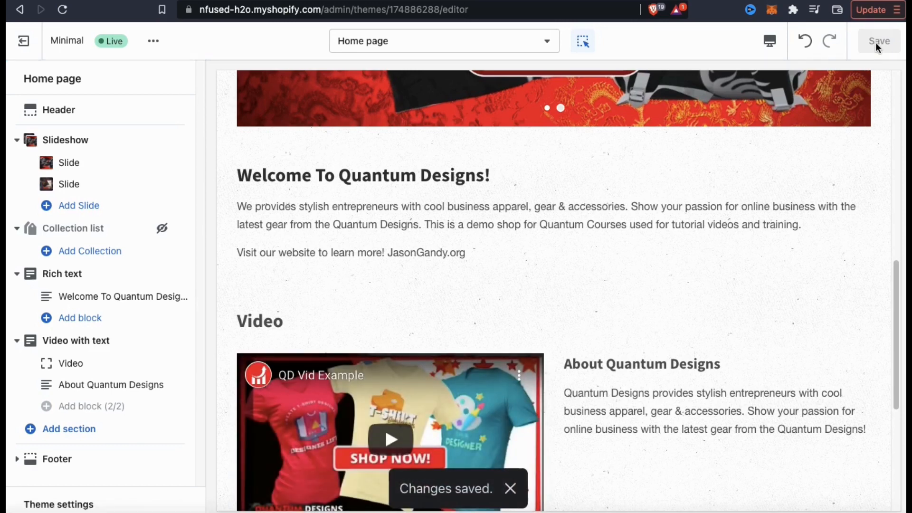
Preview the home page in the mobile and fullscreen views and return to the desktop view.
left_click(771, 46)
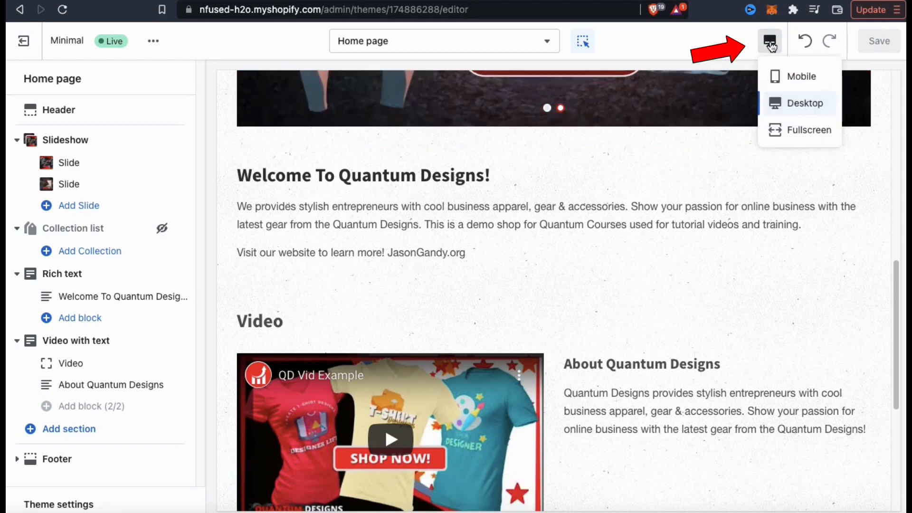
left_click(781, 77)
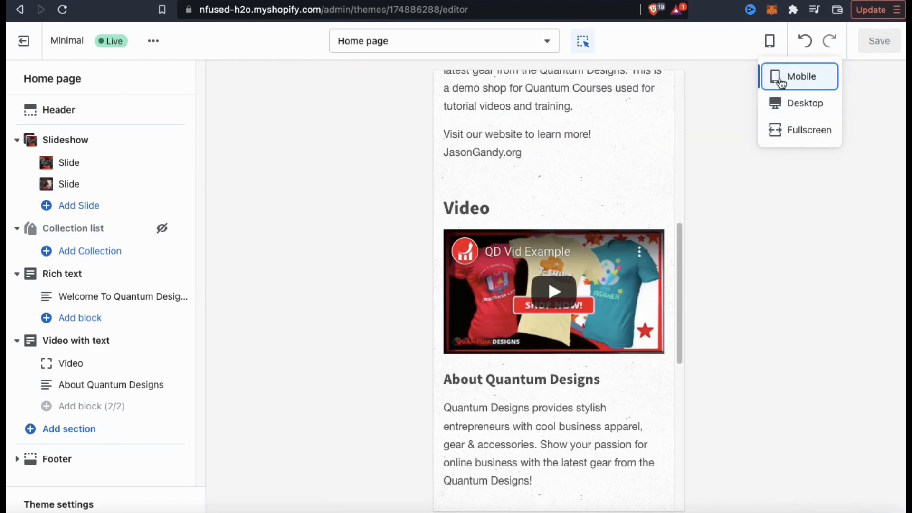
scroll(625, 253, "up", 10)
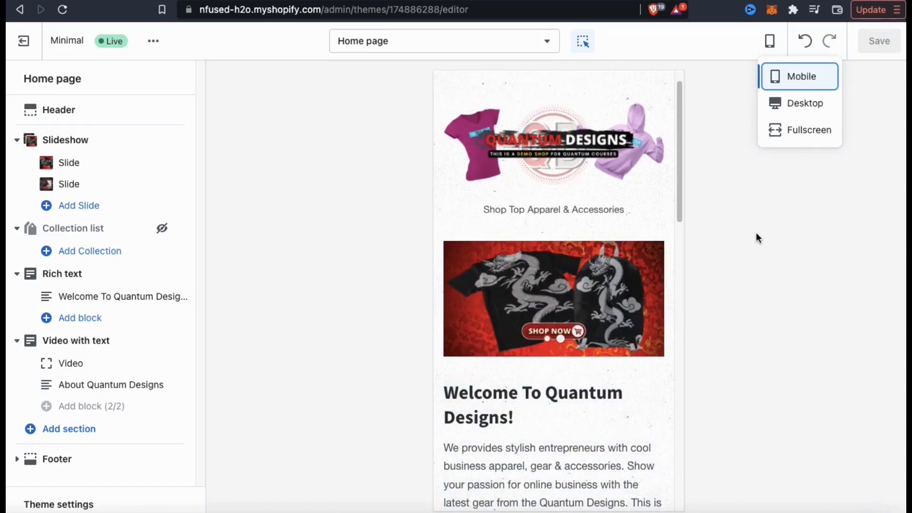
left_click(801, 136)
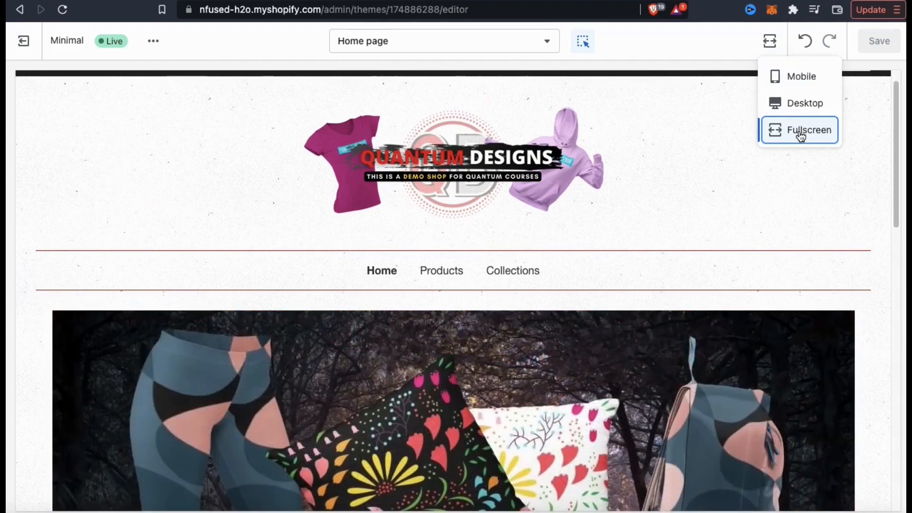
left_click(813, 107)
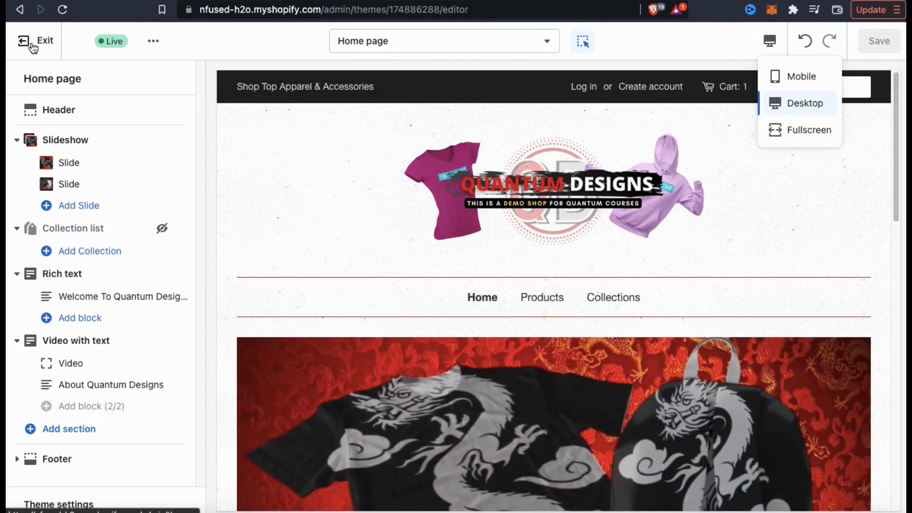
Exit the theme editor and open the live online store from the Themes page.
left_click(33, 48)
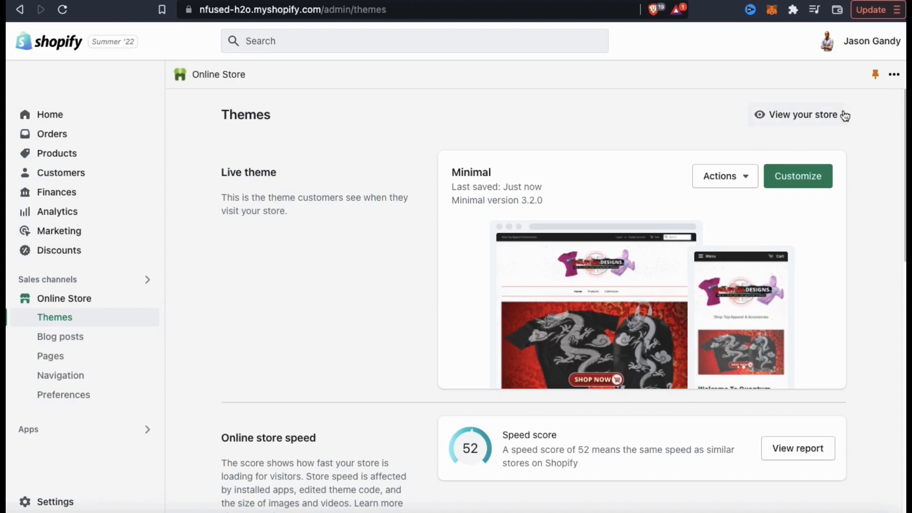
left_click(811, 117)
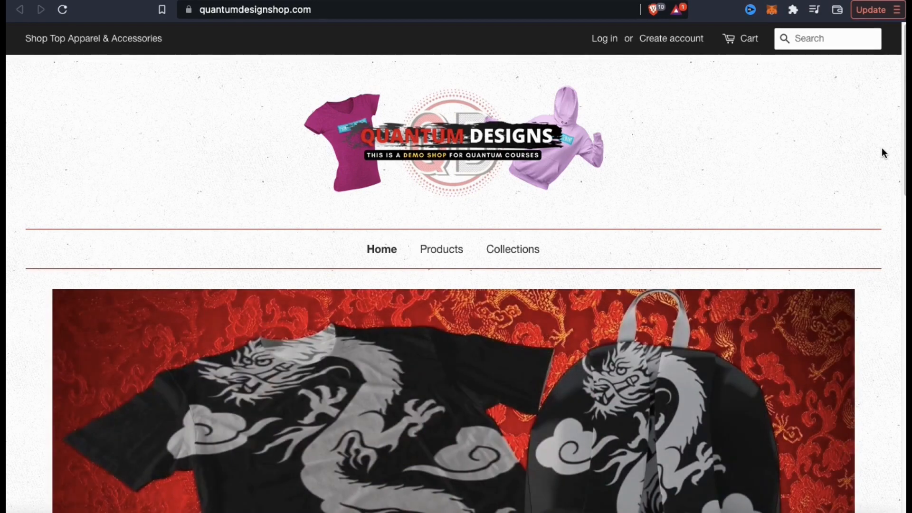
Examine the live home page's slideshow, welcome text and video section, and play the QD Vid Example video.
scroll(882, 148, "down", 3)
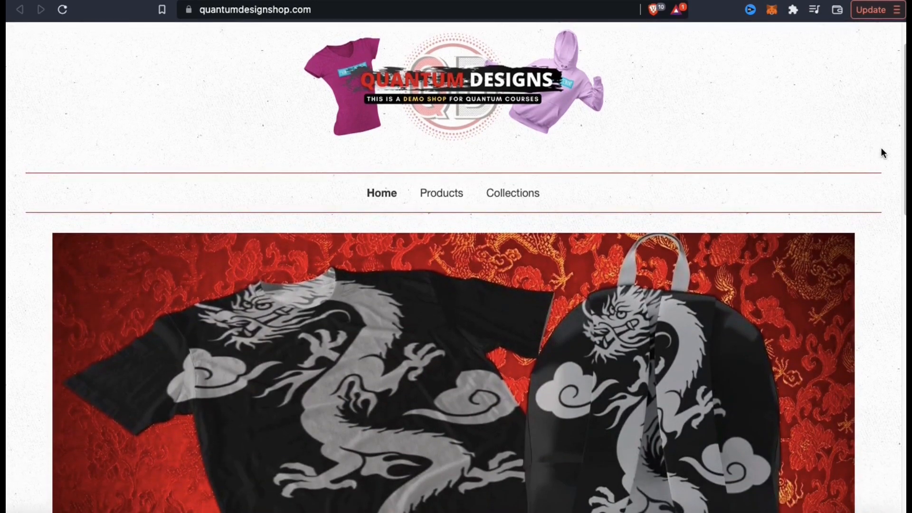
scroll(882, 152, "down", 5)
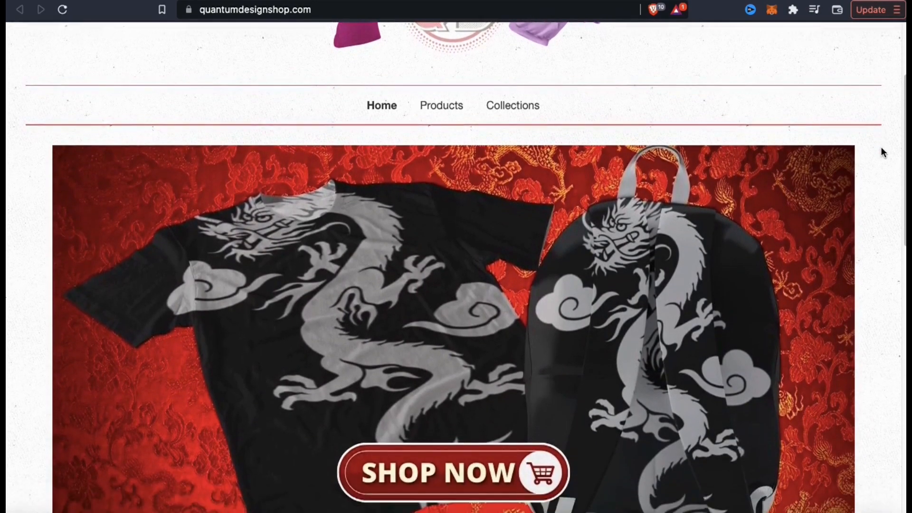
scroll(879, 148, "up", 1)
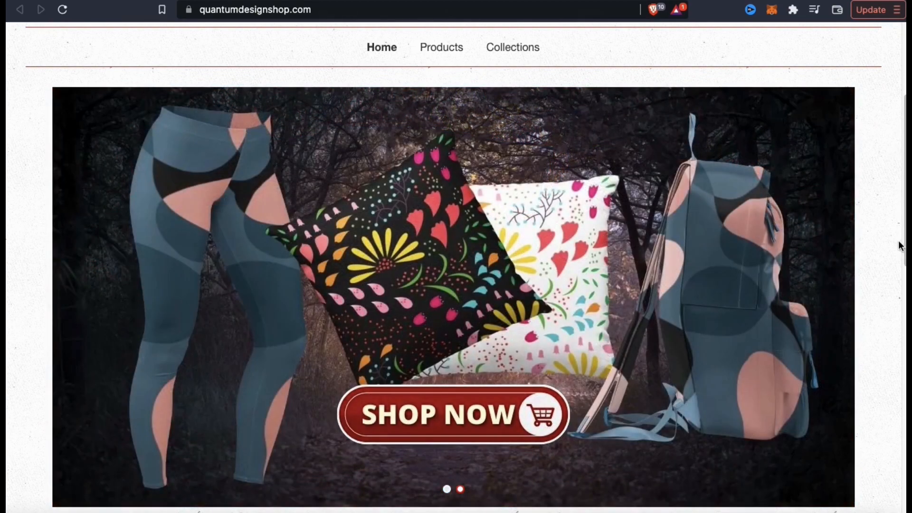
scroll(898, 245, "down", 5)
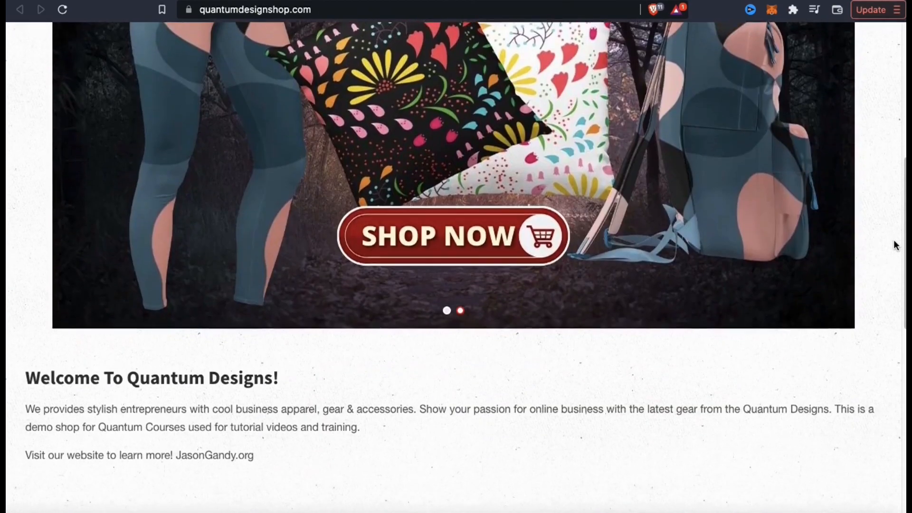
scroll(895, 245, "down", 5)
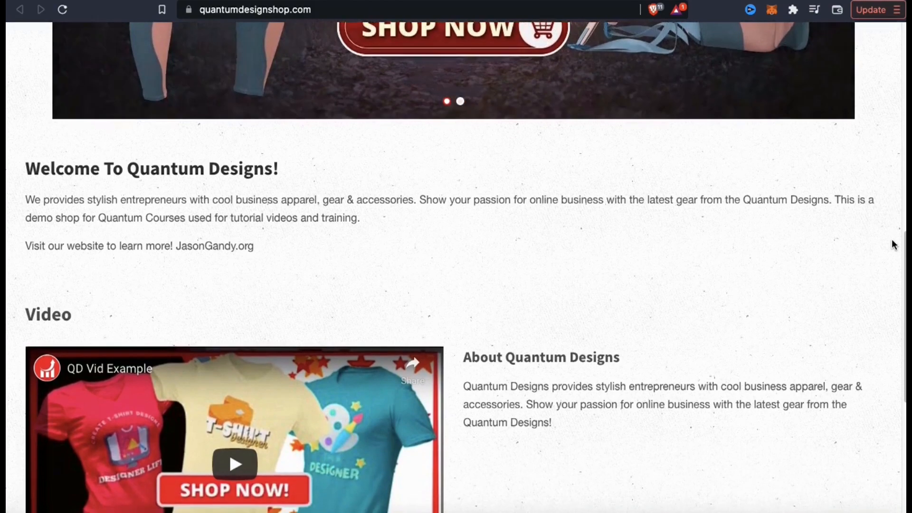
scroll(895, 243, "down", 1)
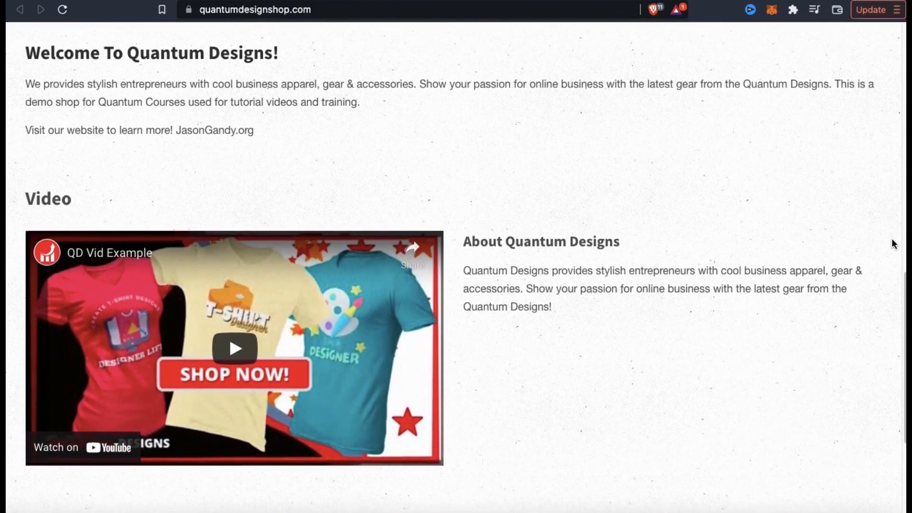
left_click(235, 353)
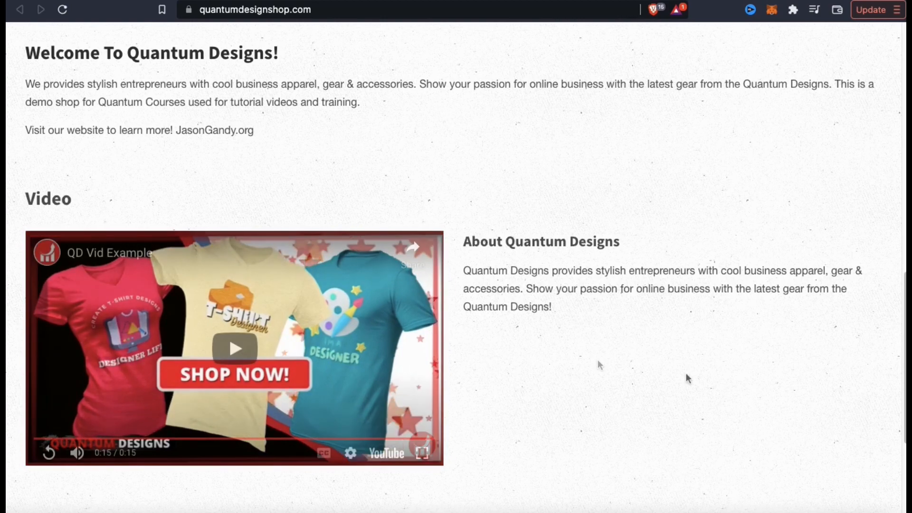
Check the live store's footer and open the Facebook link under Follow Us.
scroll(687, 378, "down", 3)
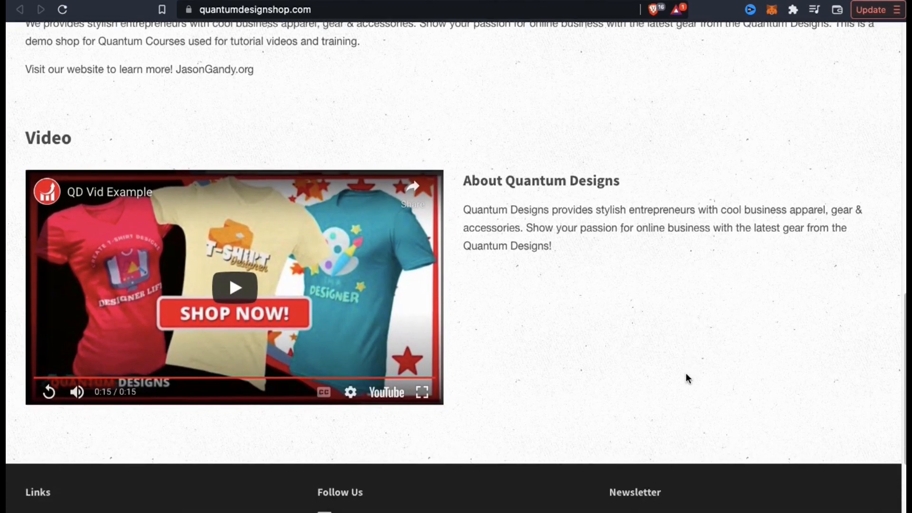
scroll(687, 379, "down", 2)
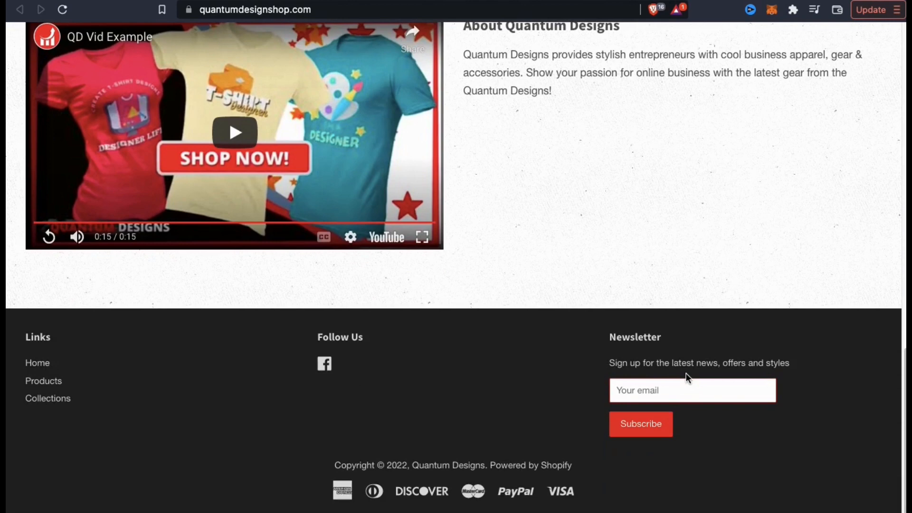
left_click(325, 363)
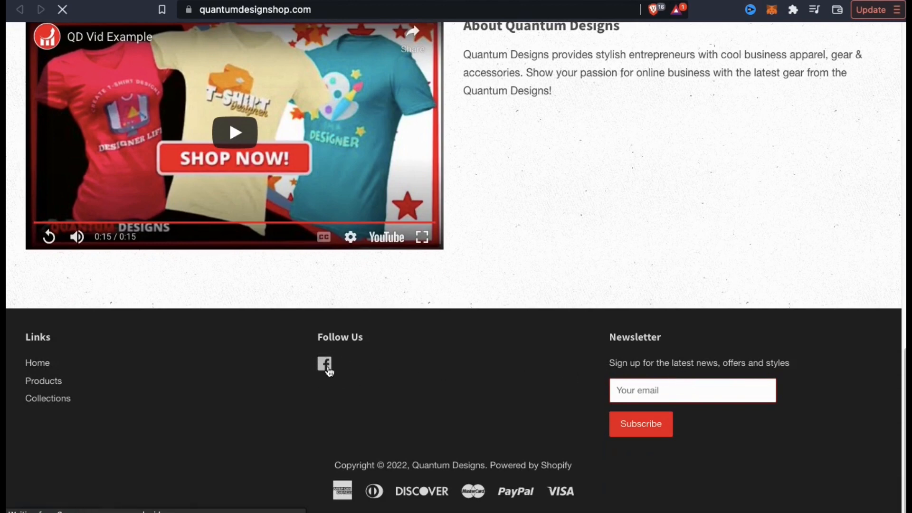